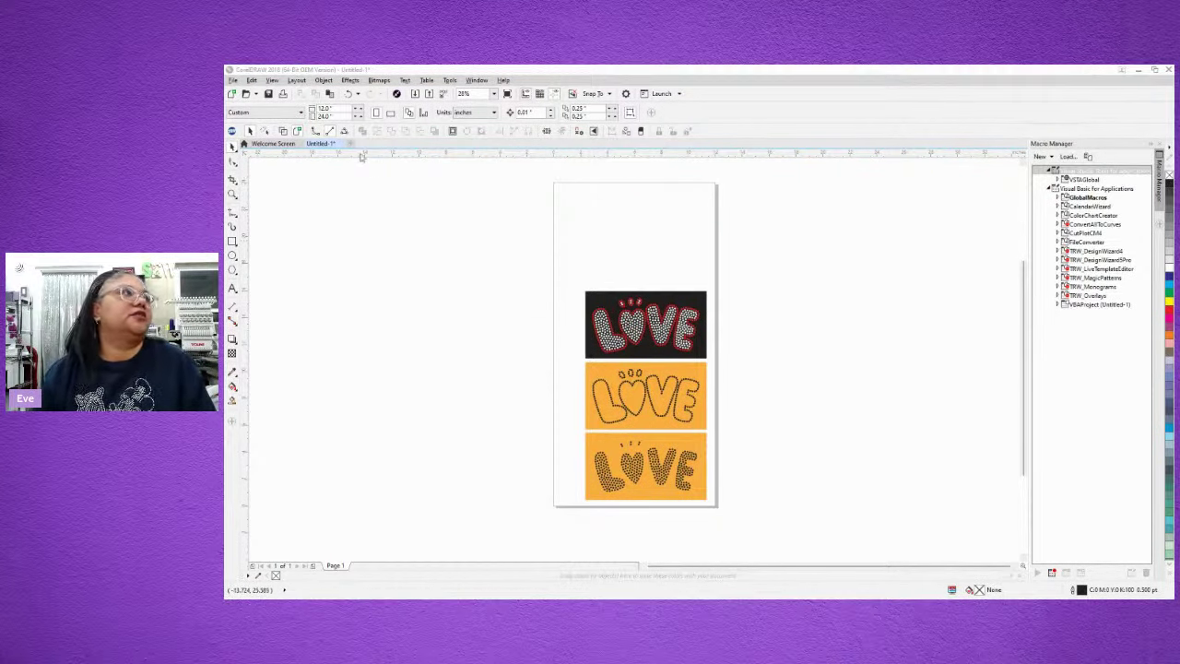
Step: Create a new 12 by 24 inch document and import Bubble Love ss10.svg from the downloaded Bubble Love folder onto the page
key("ctrl+n")
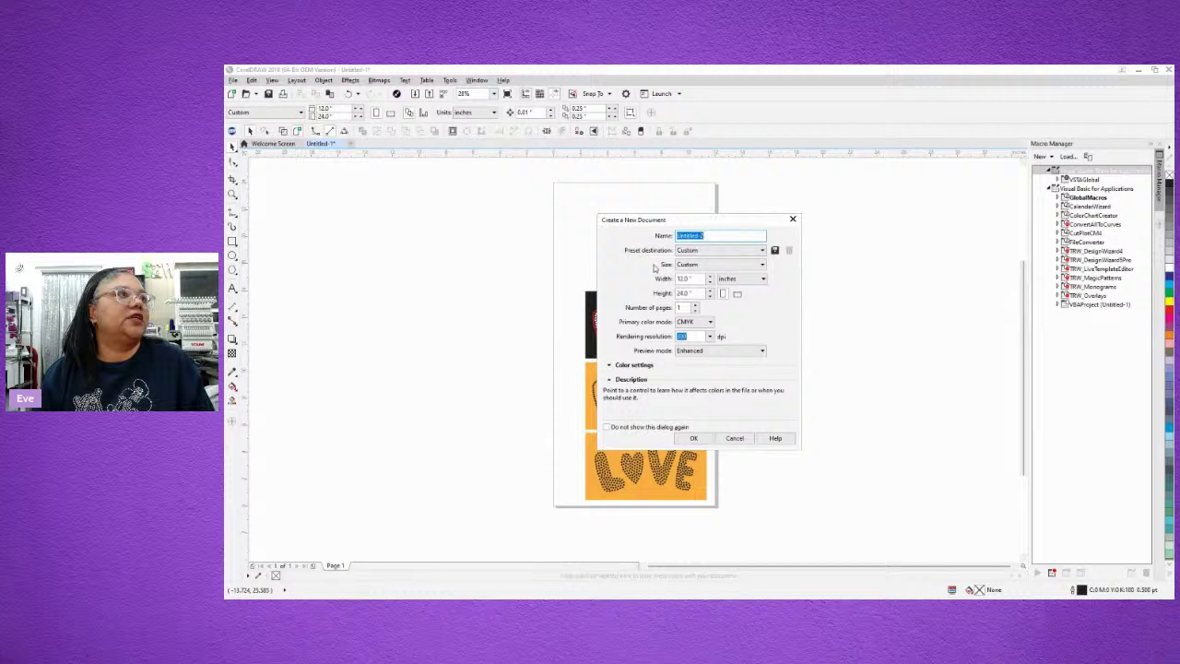
left_click(696, 438)
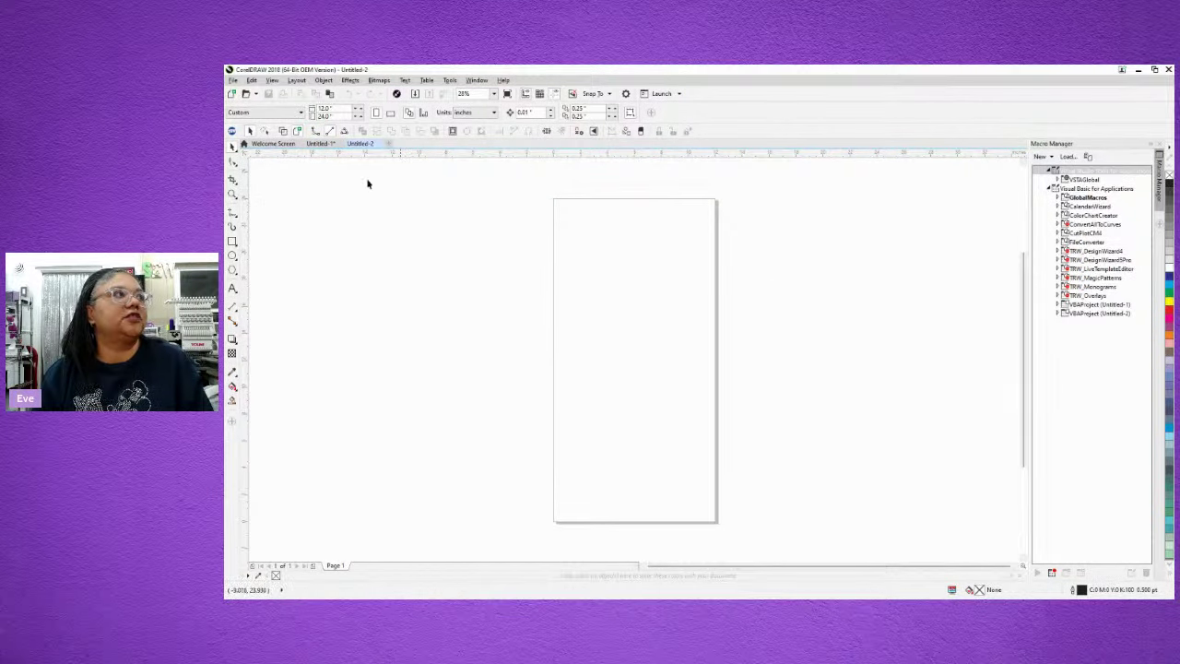
left_click(233, 80)
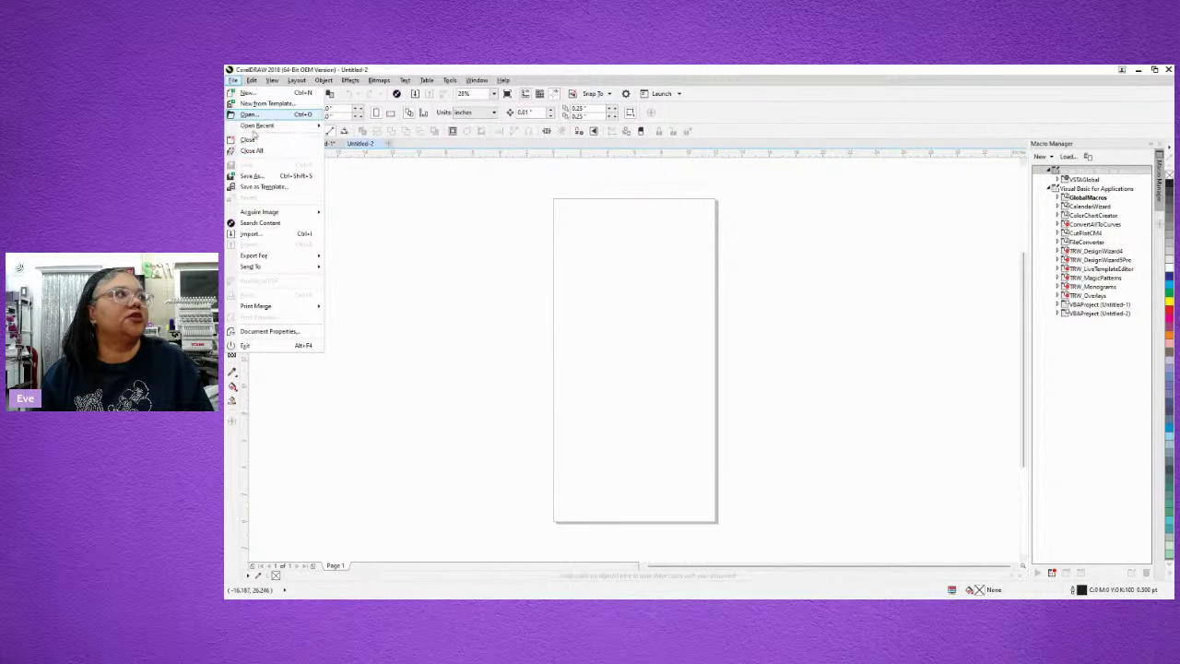
left_click(250, 234)
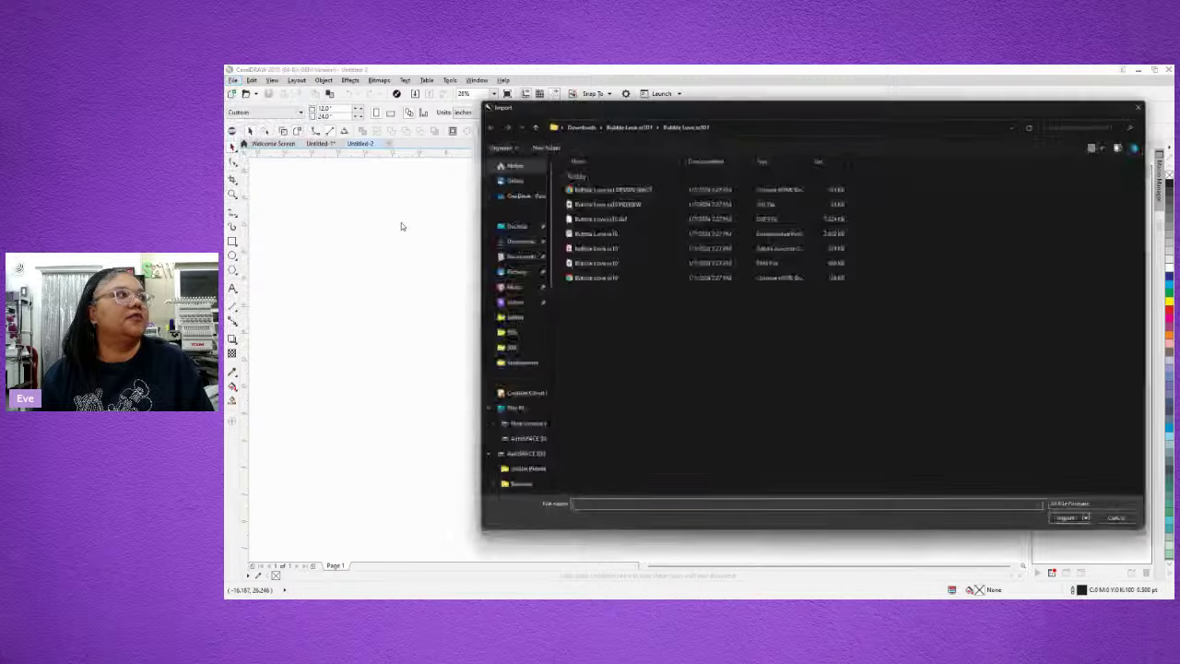
left_click(577, 284)
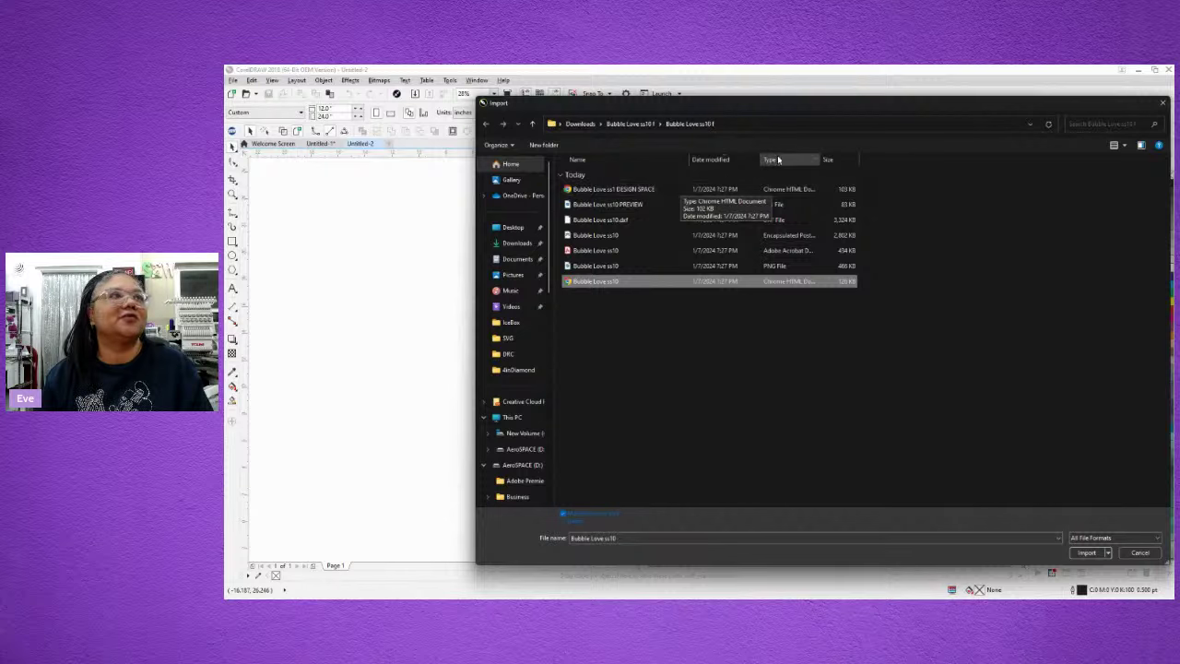
right_click(697, 349)
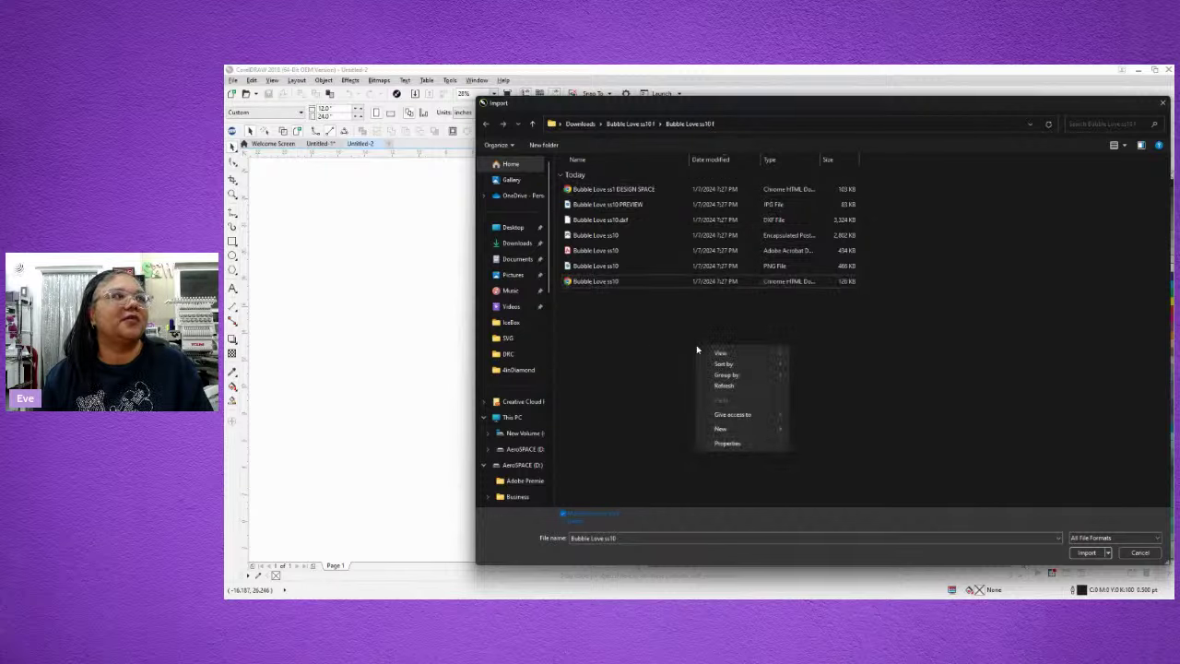
mouse_move(717, 353)
left_click(823, 357)
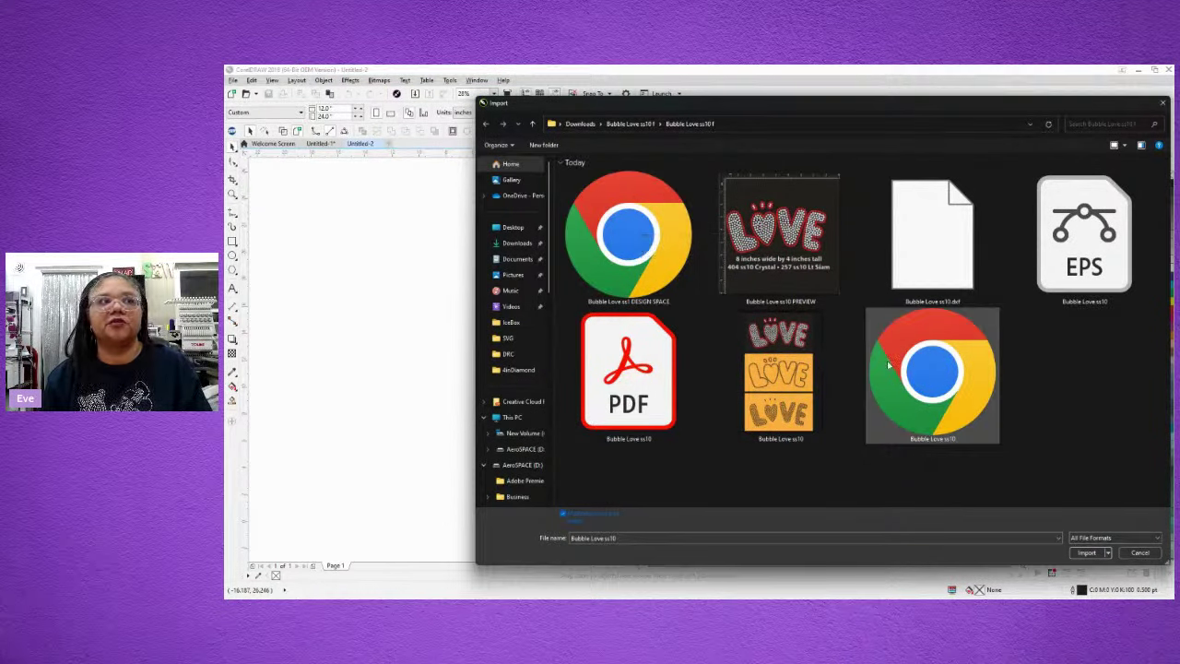
left_click(923, 388)
left_click(1085, 552)
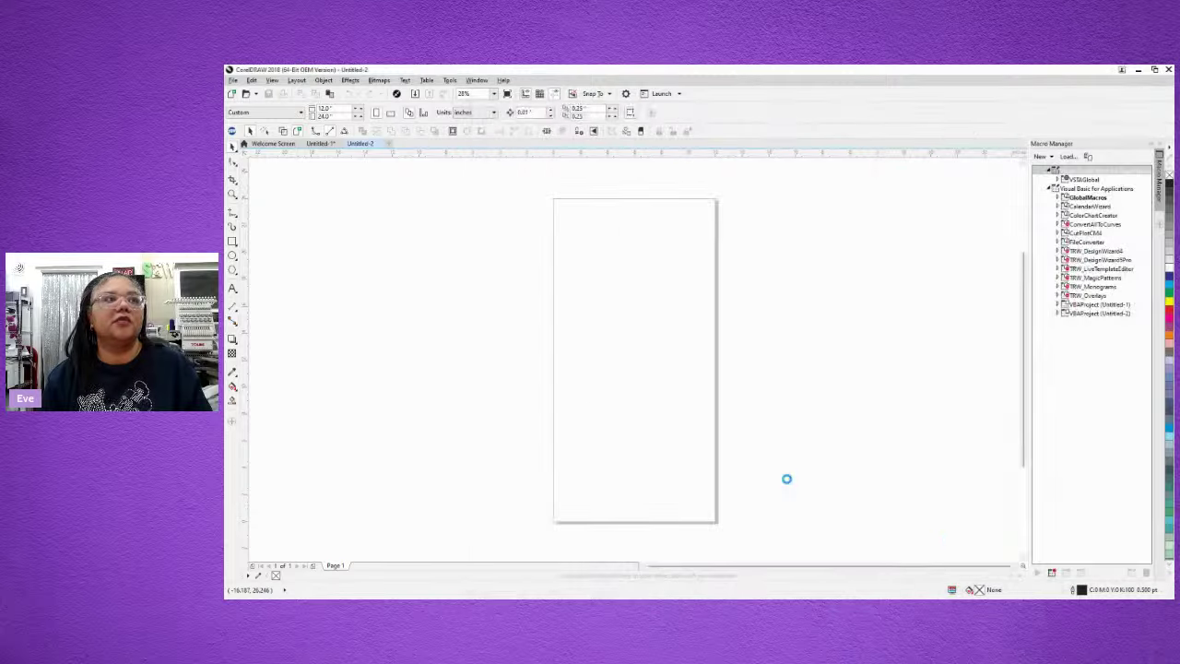
left_click(549, 274)
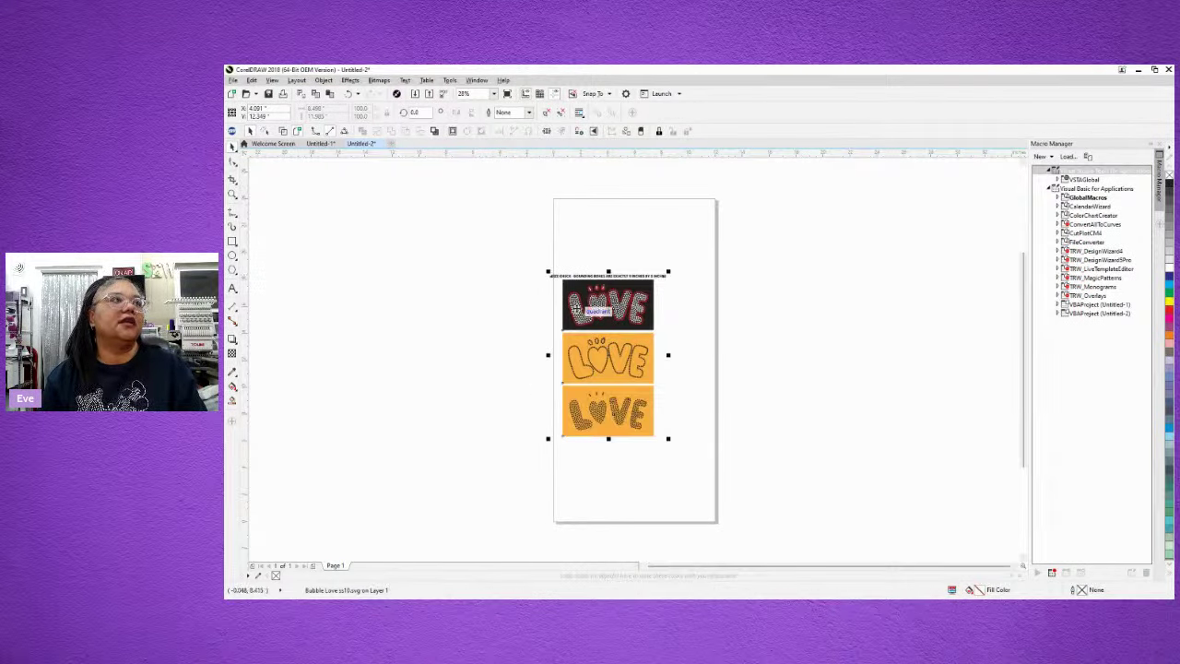
Step: Examine the size-check note above the imported design and the three LOVE panels below it
left_click(691, 278)
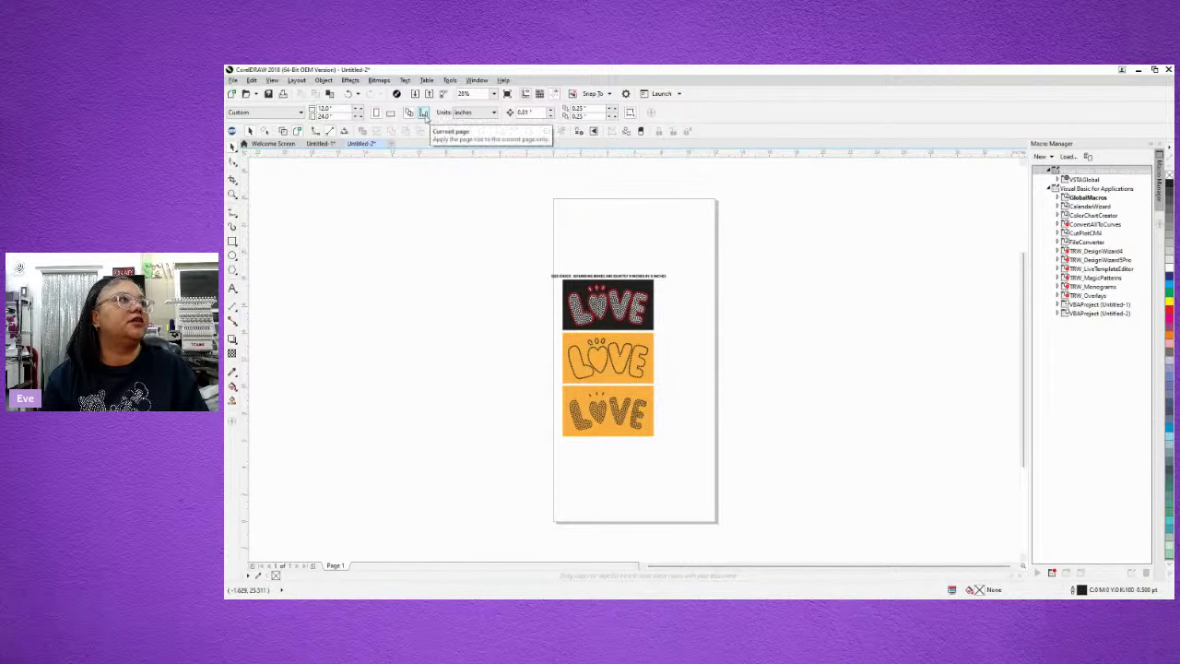
scroll(626, 286, "up", 6)
scroll(626, 286, "down", 1)
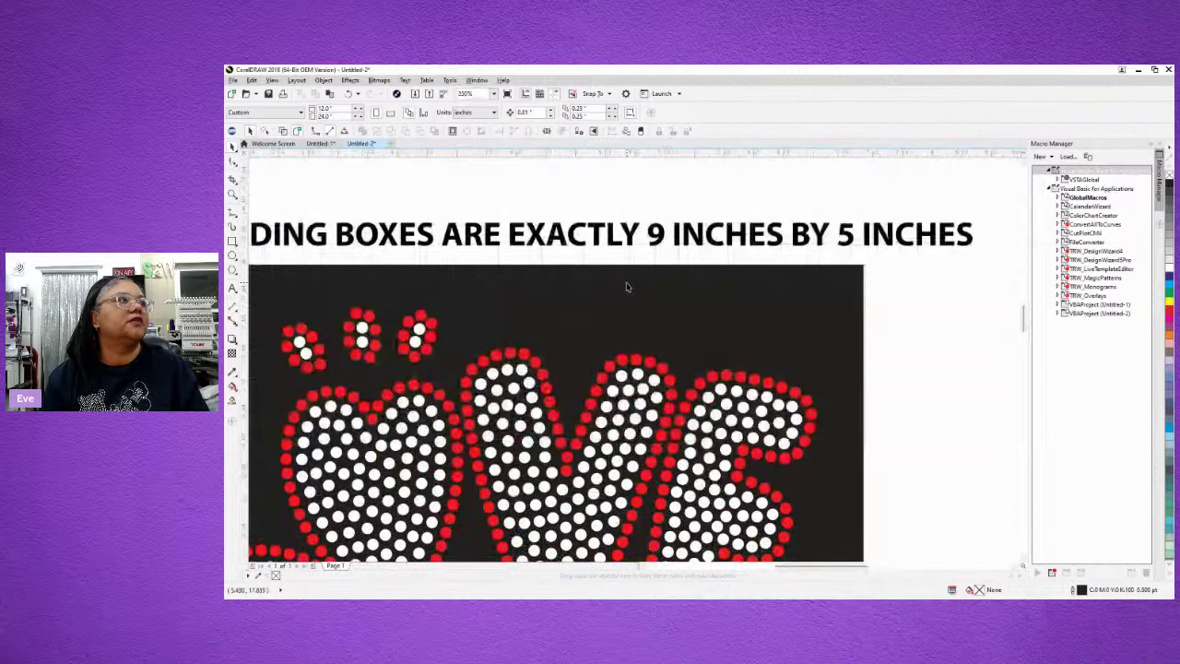
scroll(626, 285, "down", 2)
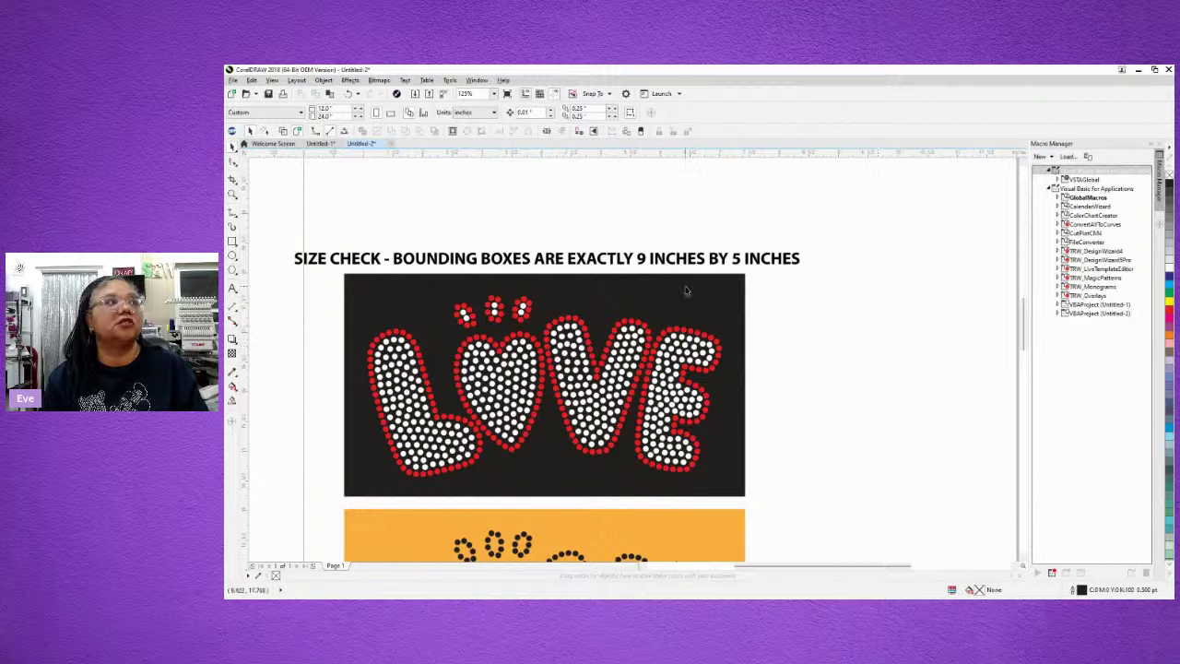
scroll(691, 287, "down", 2)
left_click_drag(1022, 298, 1023, 324)
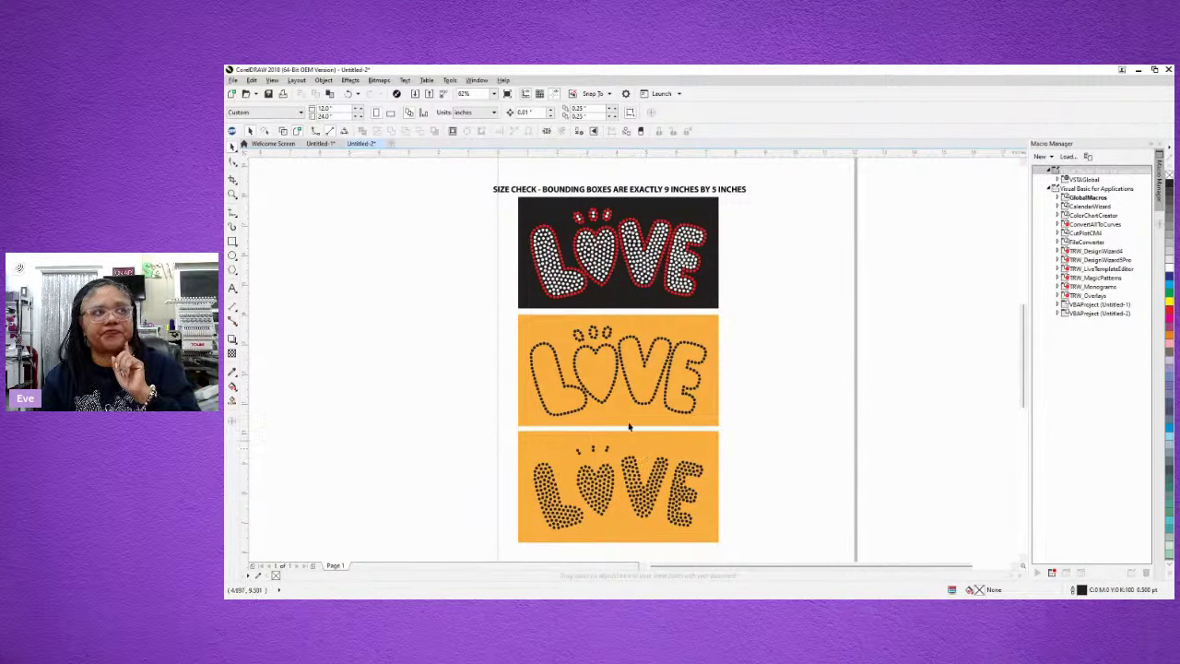
Step: Ungroup the imported artwork and move the size-check text off to the side of the LOVE panels
left_click(564, 249)
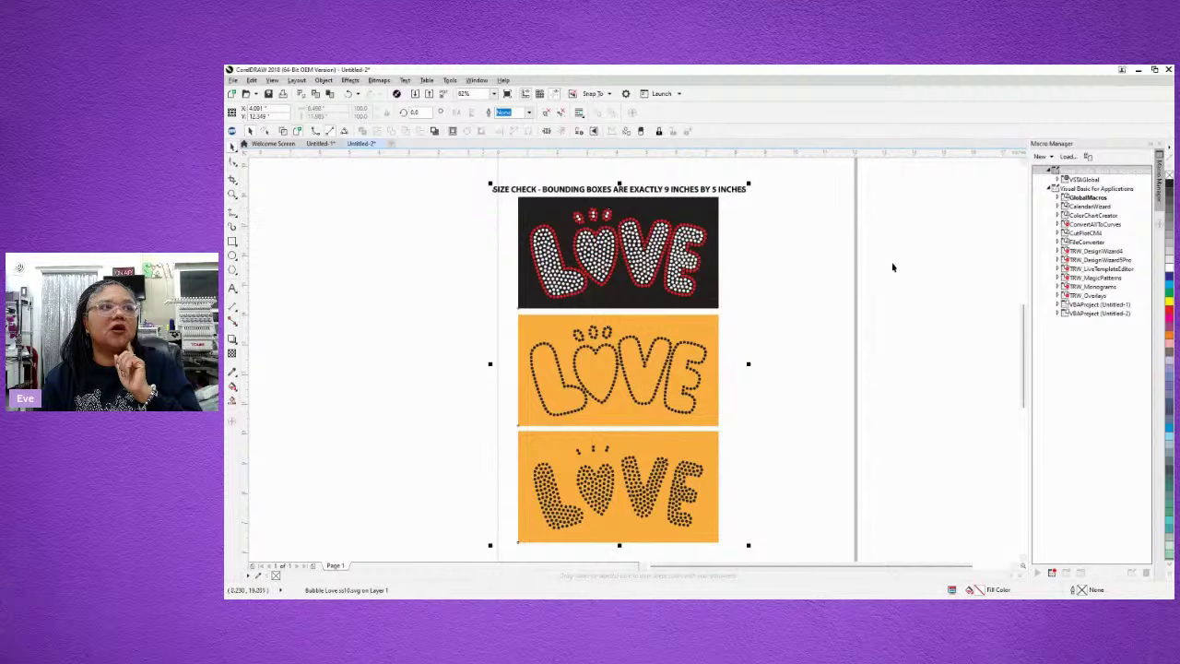
right_click(623, 289)
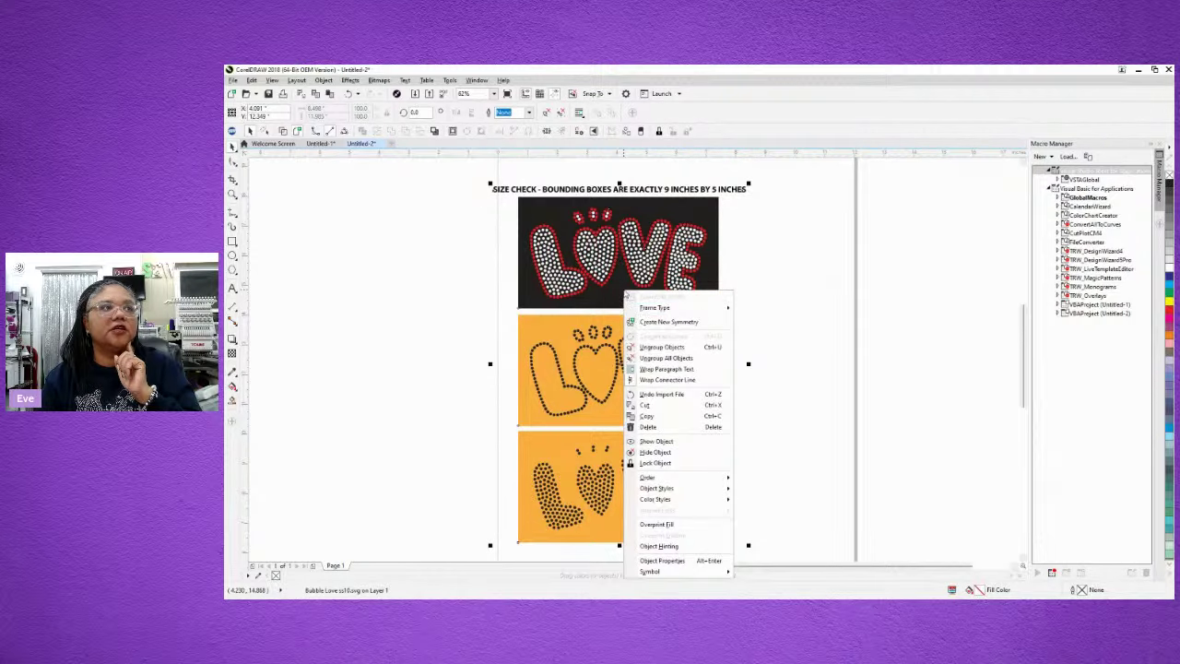
left_click(649, 347)
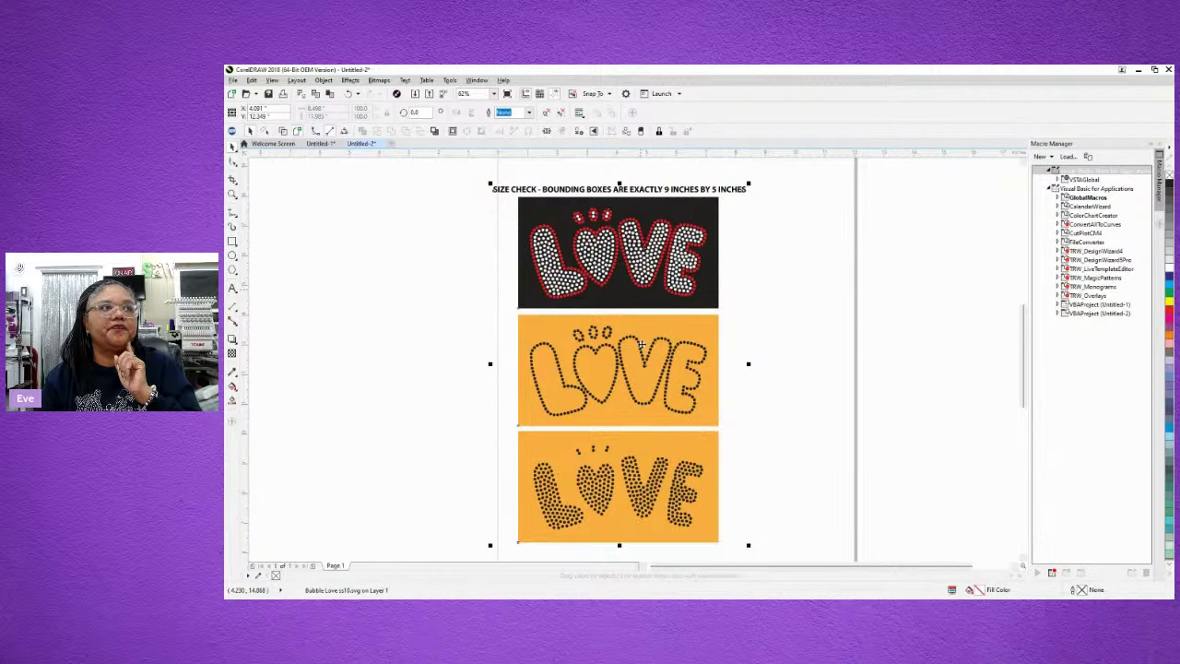
left_click(913, 288)
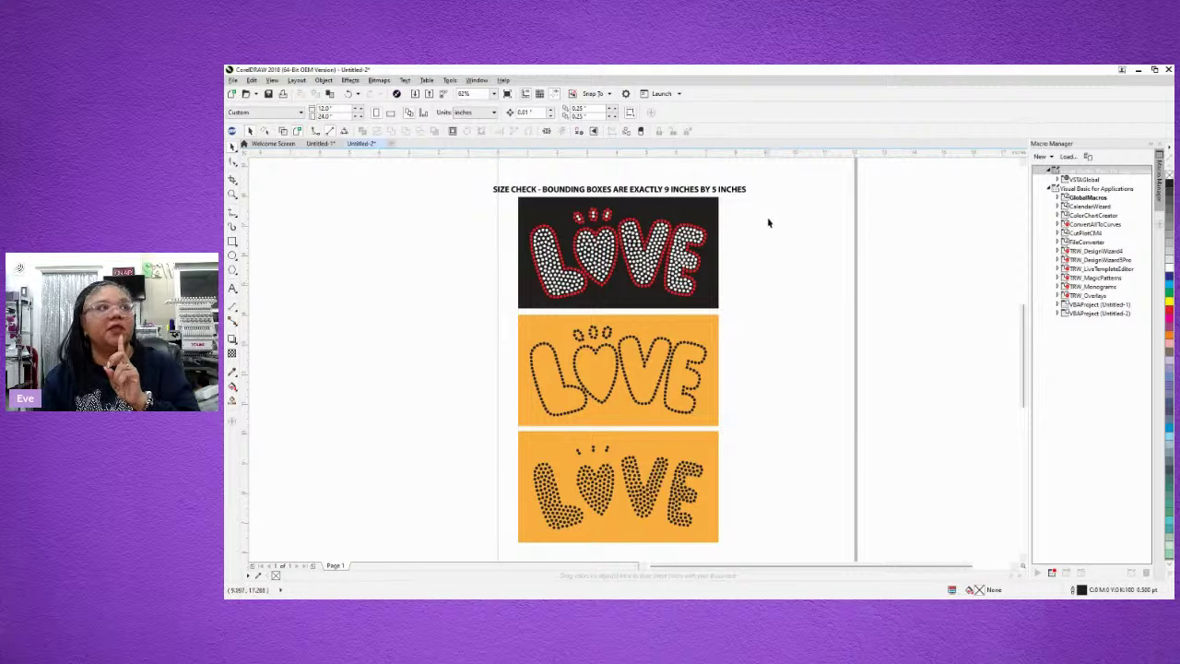
left_click(706, 190)
left_click_drag(693, 191, 982, 288)
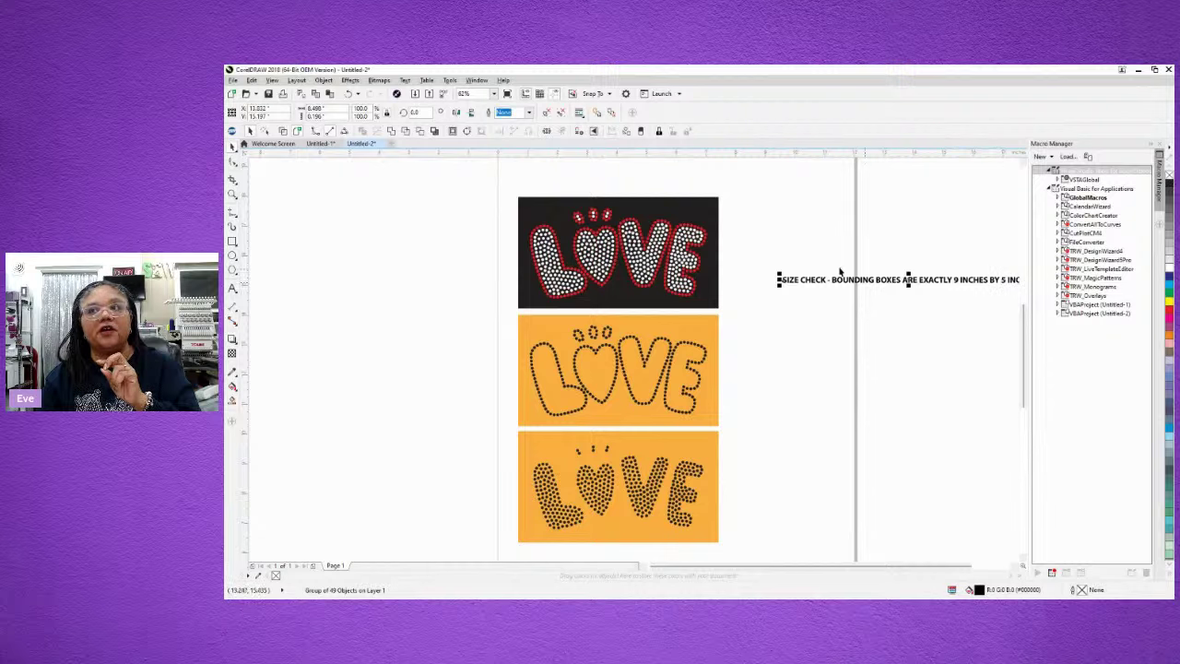
Step: Scale the three LOVE panels together proportionally to a width of 9 inches and delete the size-check text
left_click(663, 204)
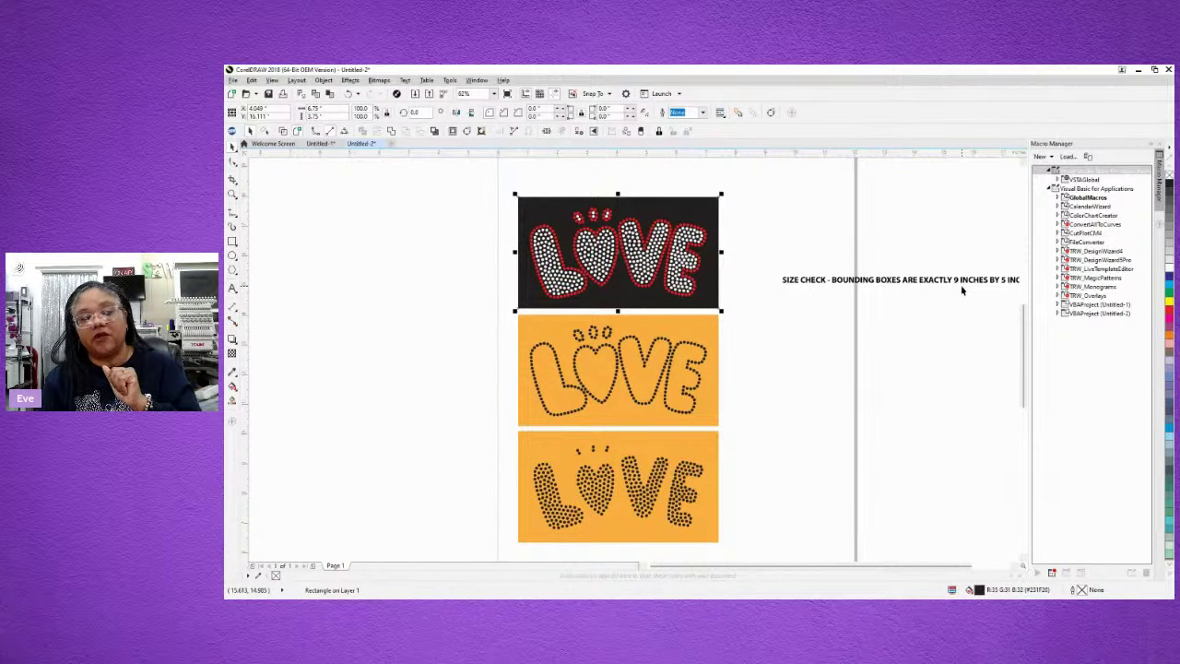
scroll(696, 292, "down", 2)
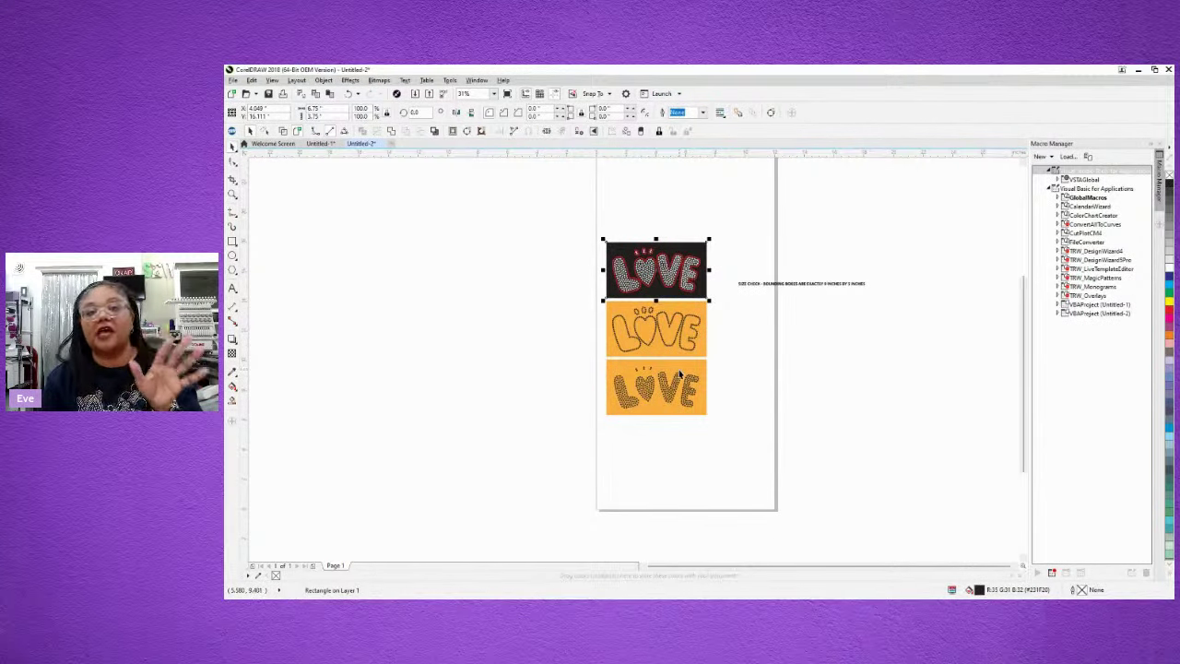
left_click(561, 237)
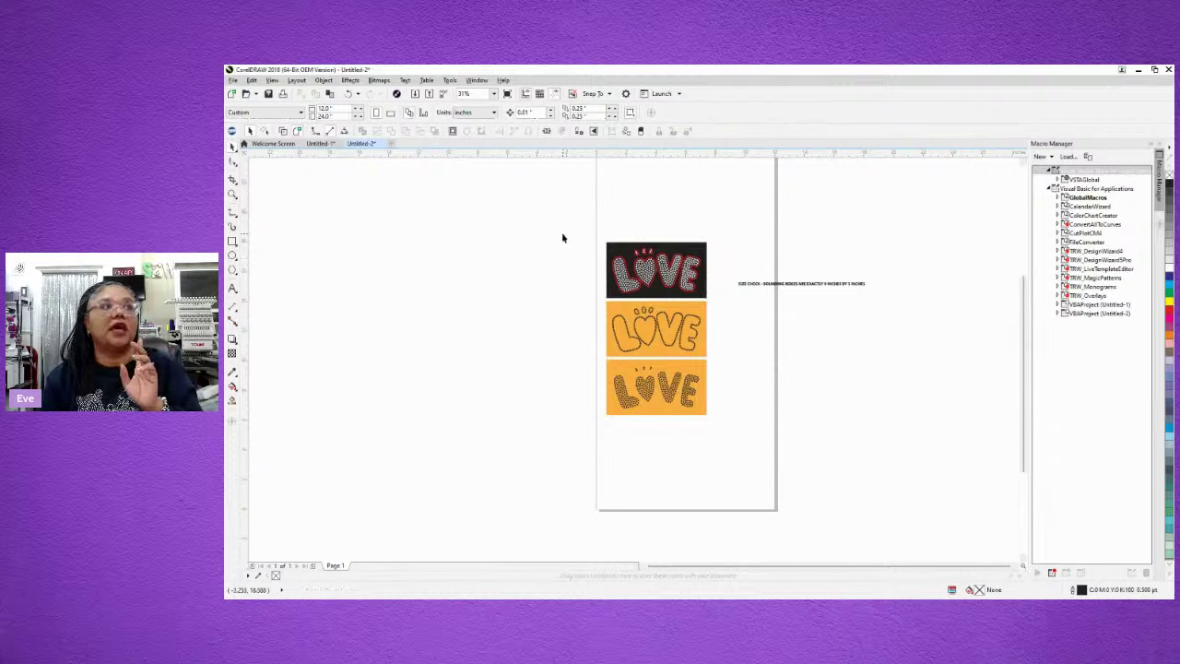
left_click_drag(565, 224, 726, 448)
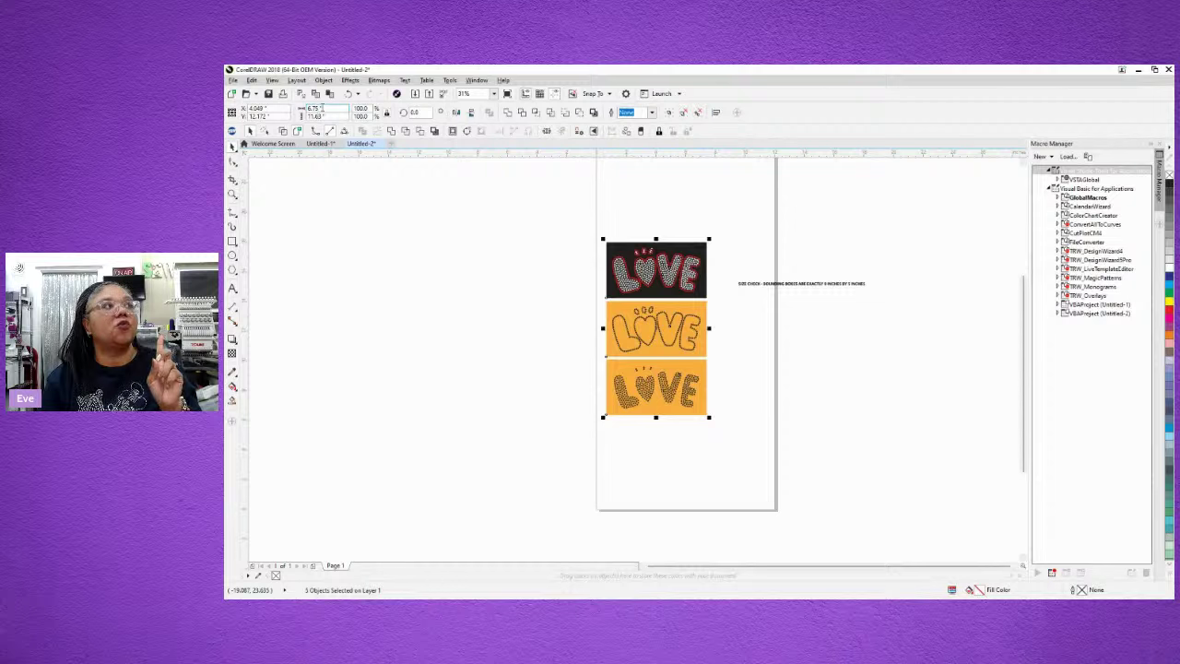
left_click(315, 108)
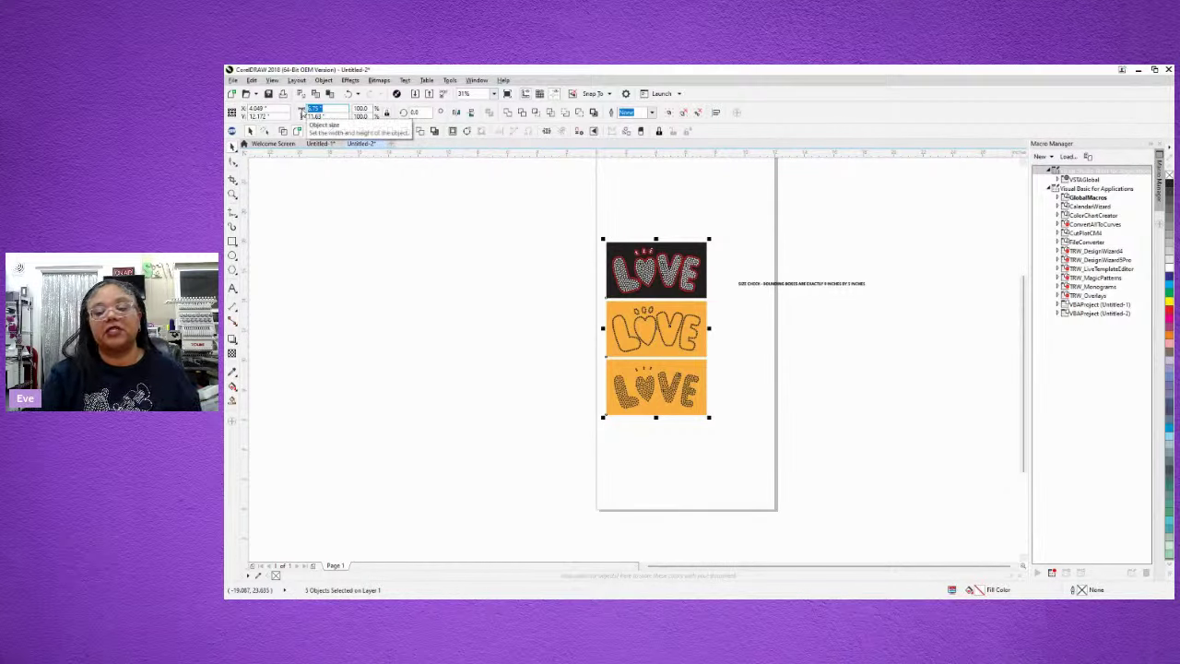
type("9")
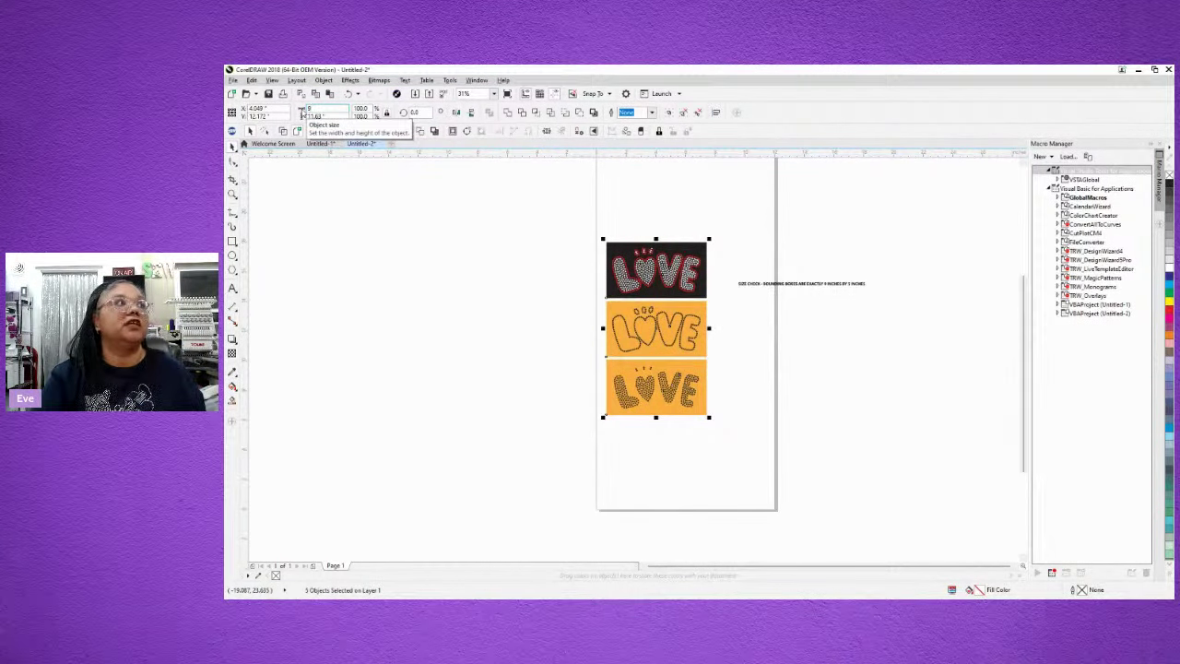
key("Return")
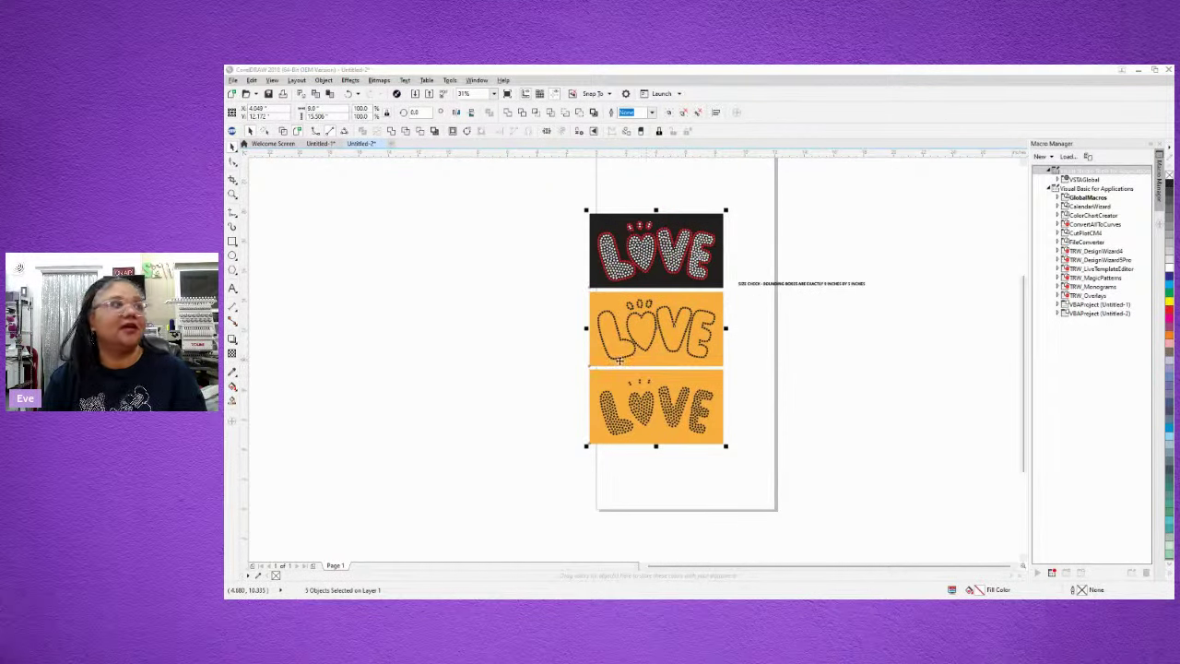
left_click(831, 283)
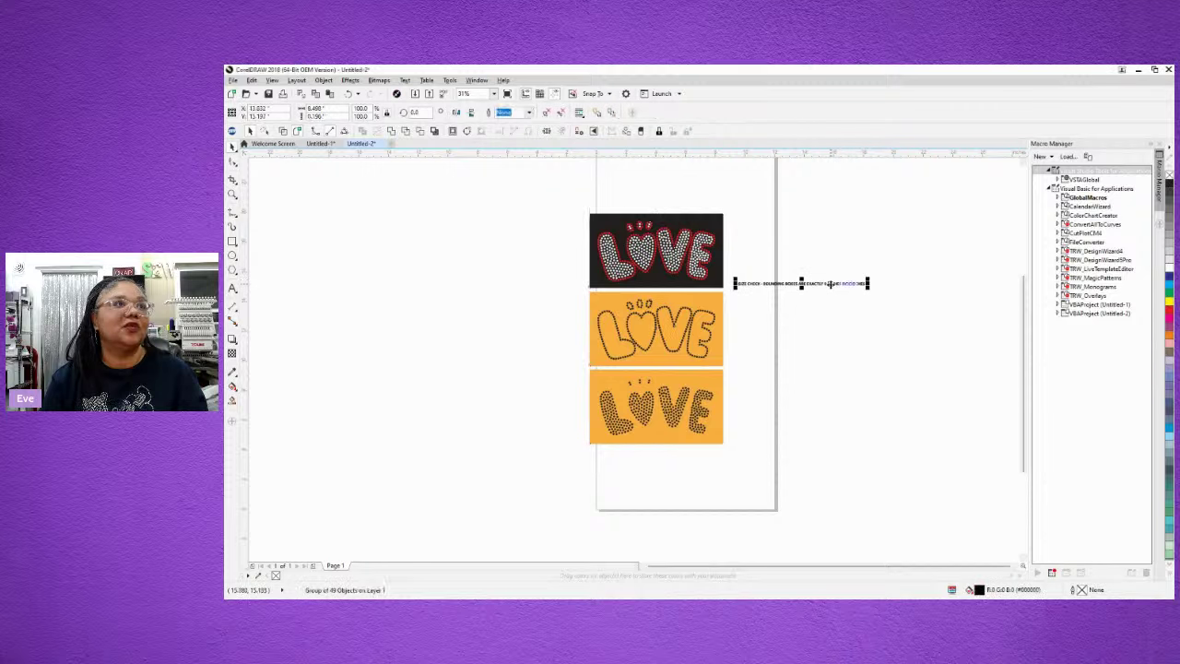
key("Delete")
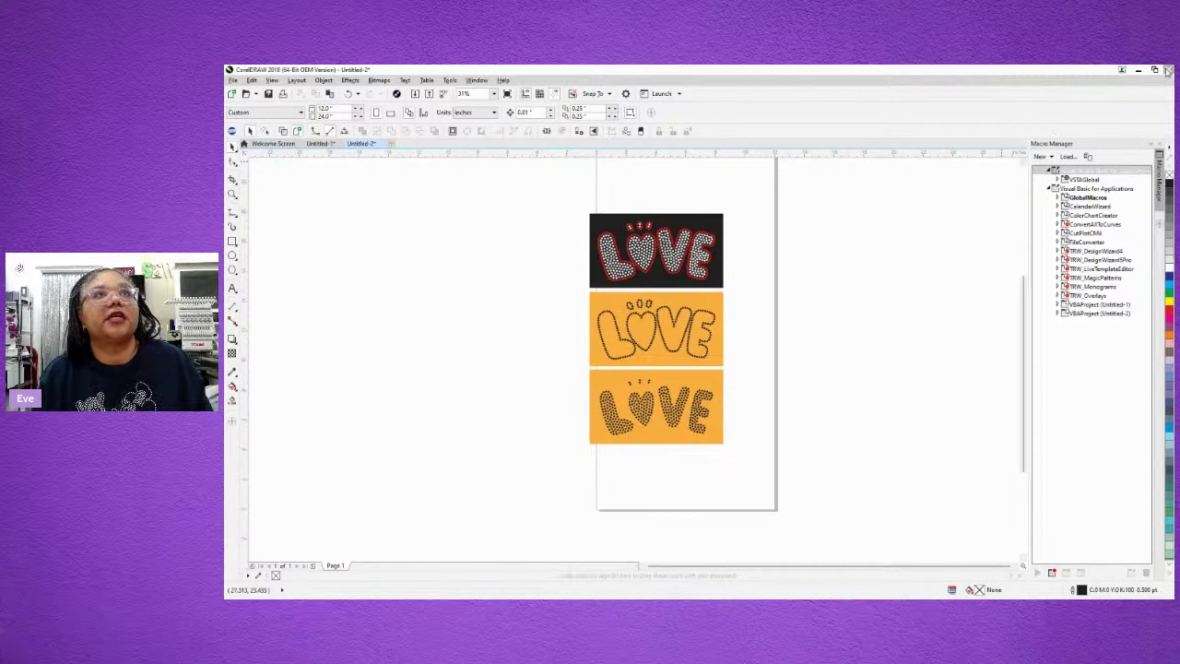
Step: Close CorelDRAW, switch to Leonardo Design Studio Pro and open its blank design workspace
left_click(1168, 69)
left_click(696, 361)
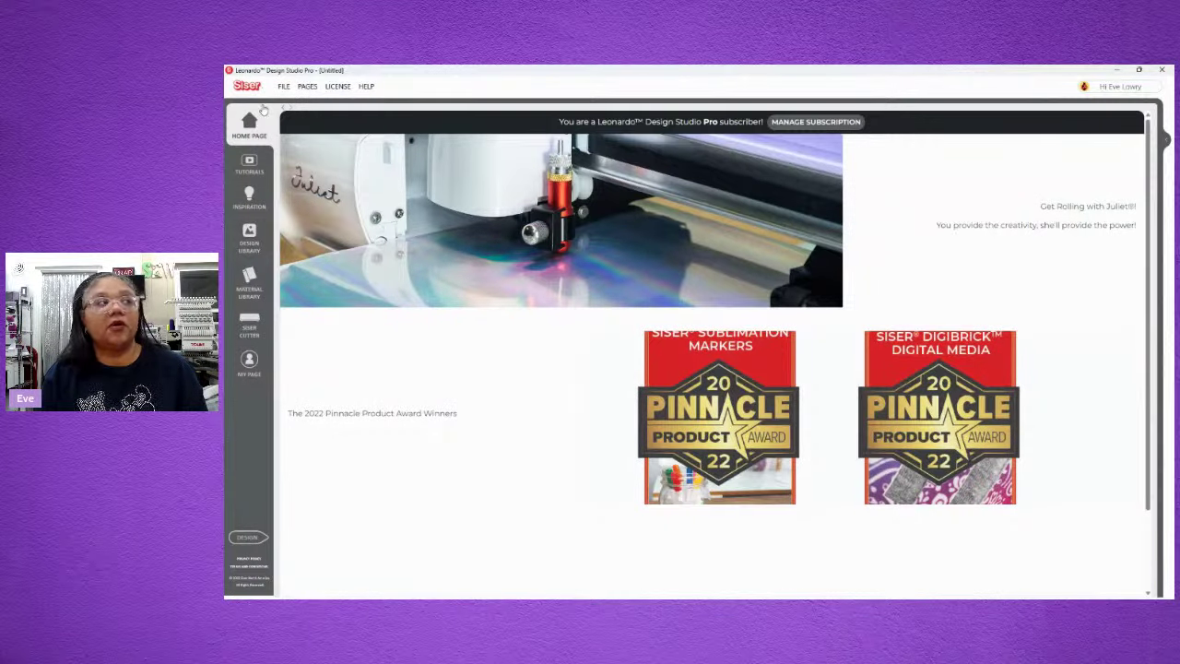
left_click(248, 536)
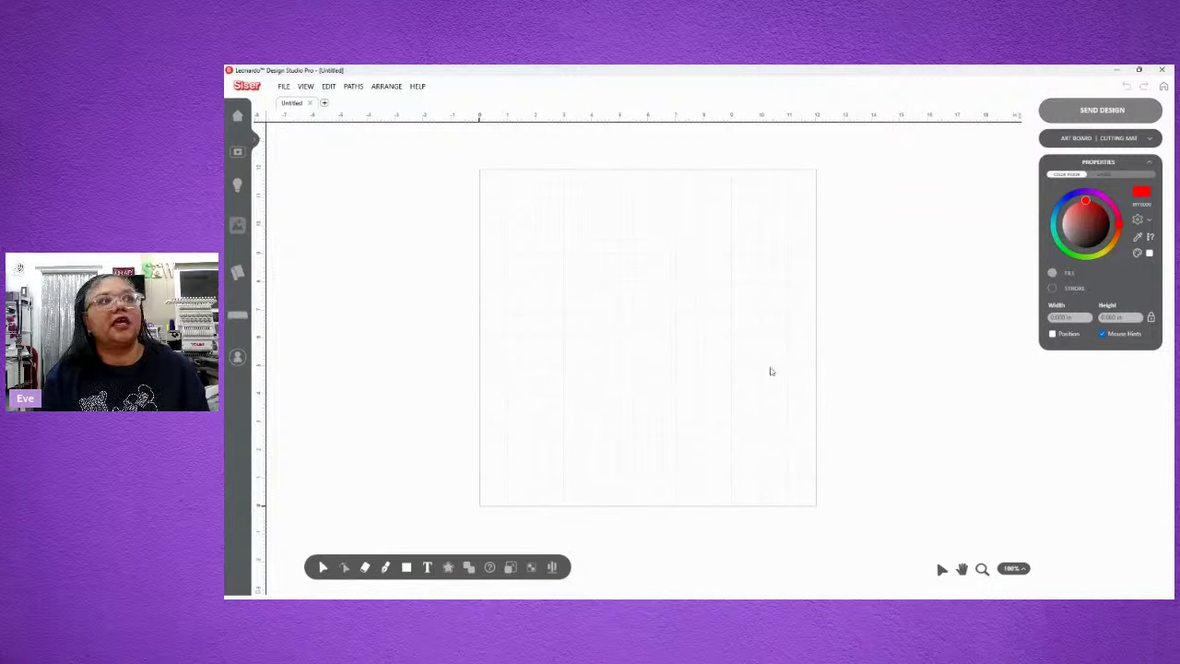
Step: Choose the Bubble Love ss10 SVG from the Bubble Love ss10 folder in Downloads as the file to import
left_click(286, 88)
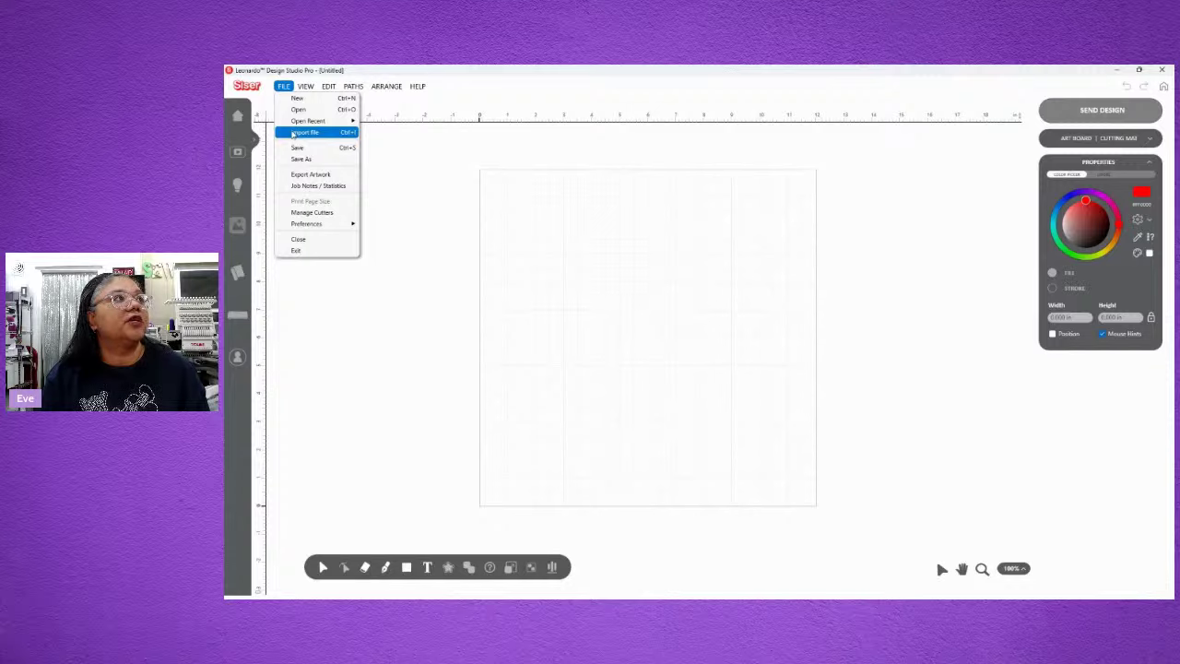
left_click(292, 135)
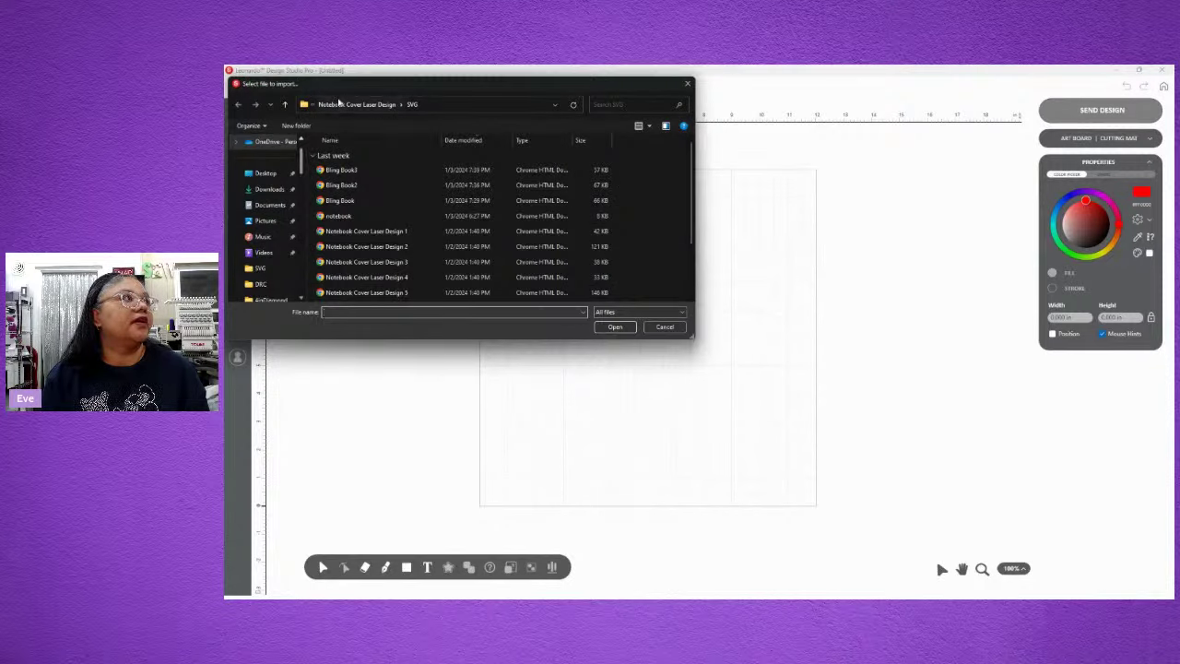
left_click(267, 189)
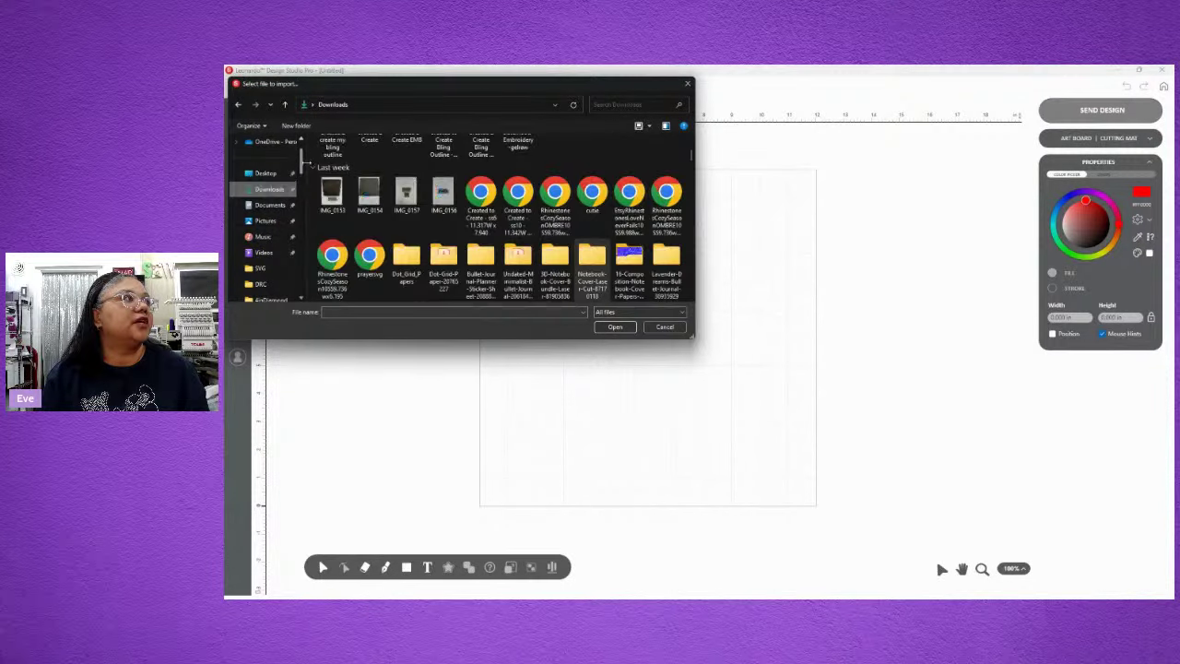
scroll(434, 174, "up", 3)
double_click(420, 163)
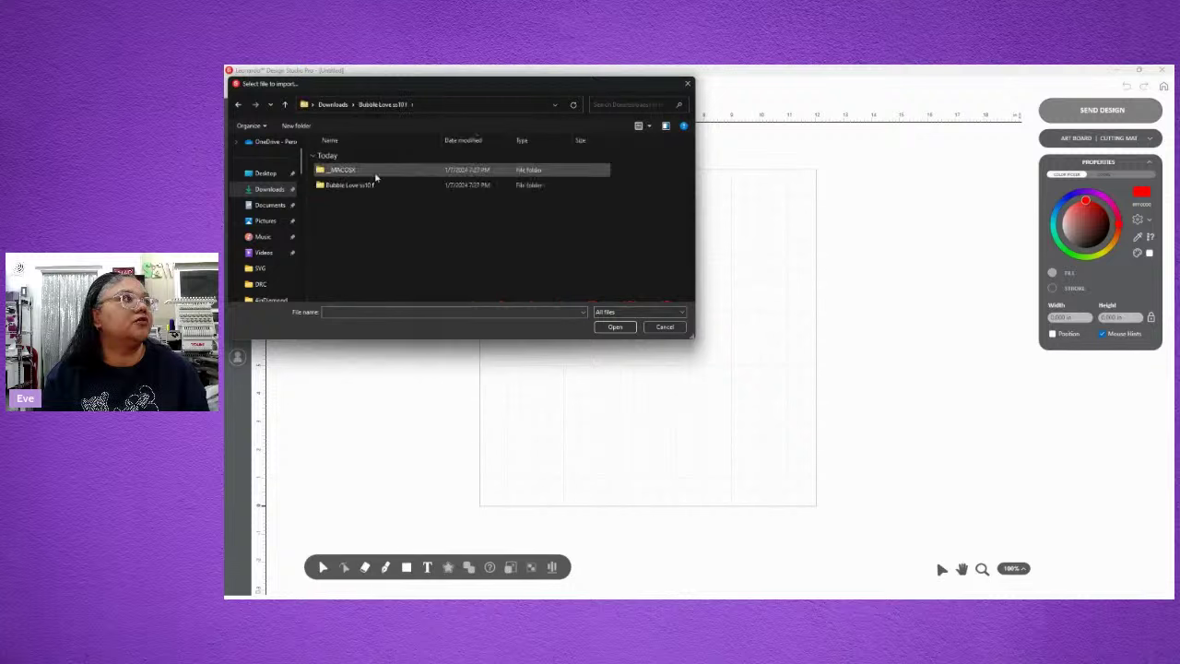
double_click(347, 189)
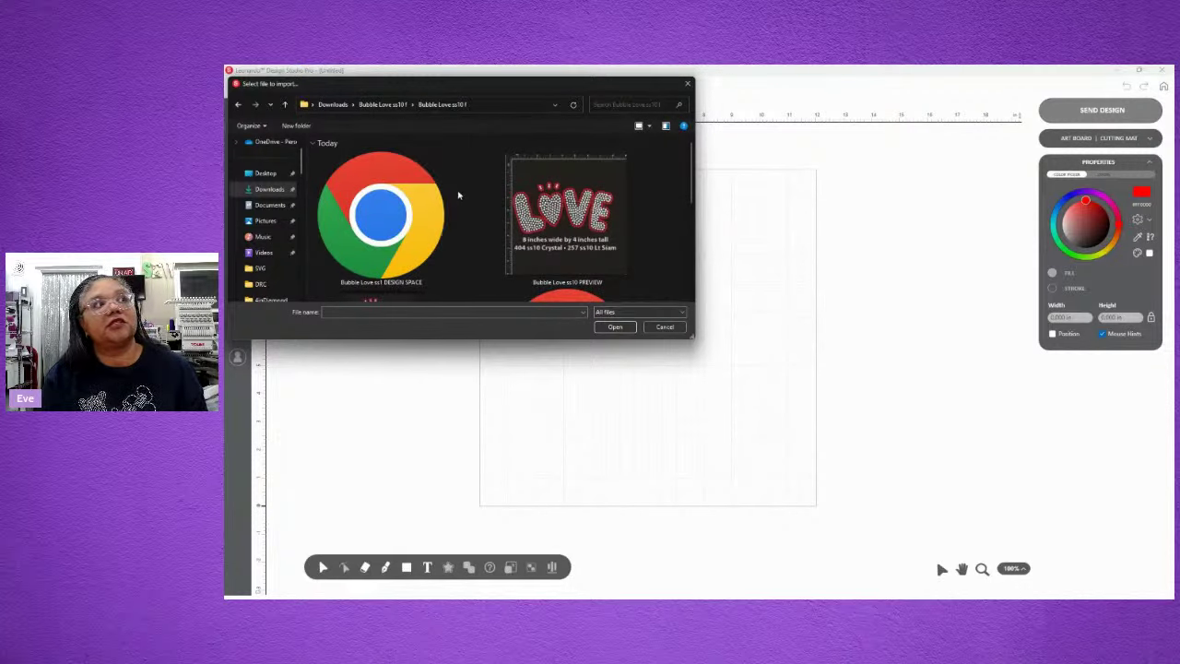
scroll(382, 234, "down", 2)
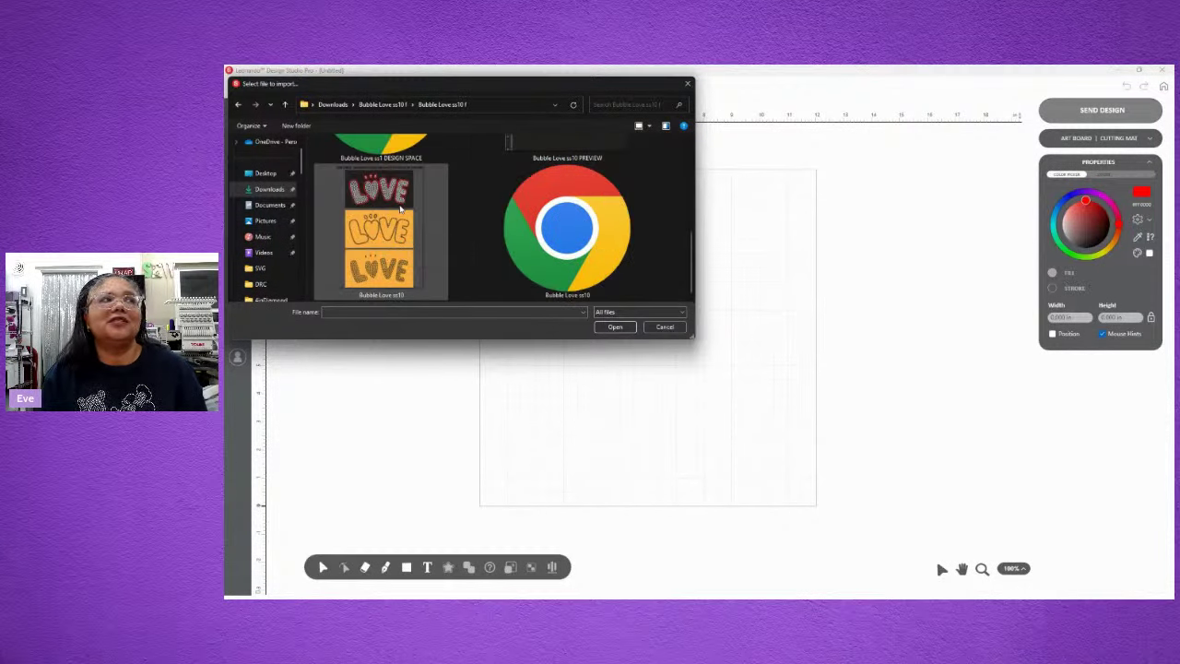
left_click(545, 271)
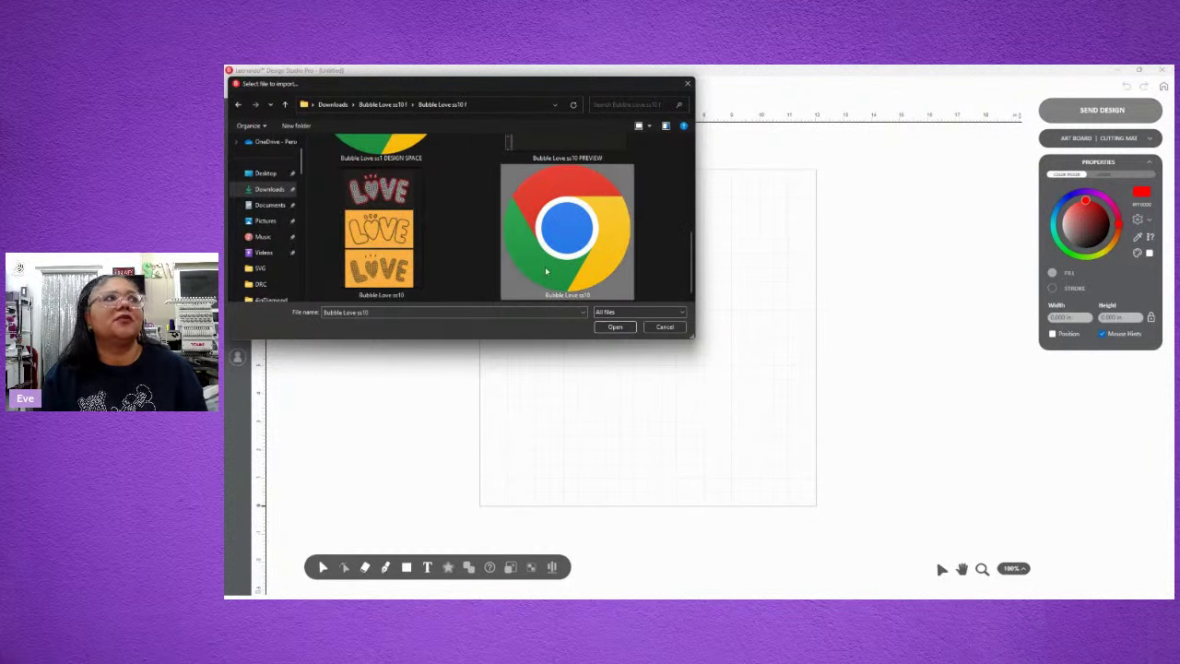
left_click(614, 326)
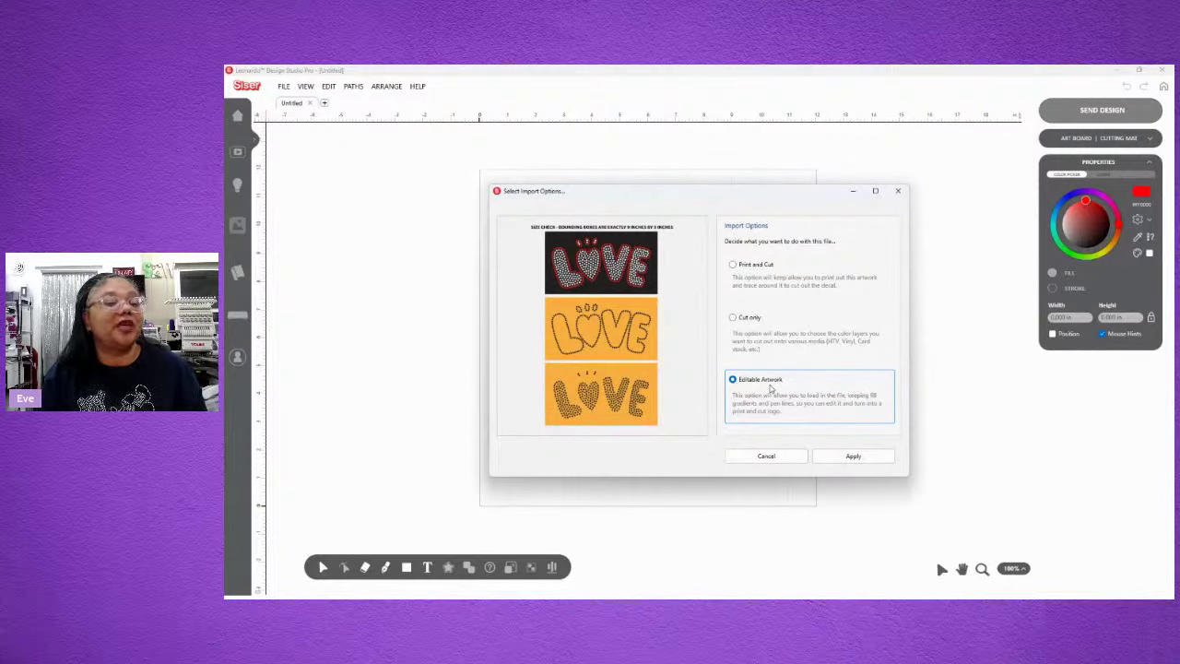
Step: Compare the Editable Artwork and Cut only import options, then import the design as Cut only with 5 color layers
left_click(732, 318)
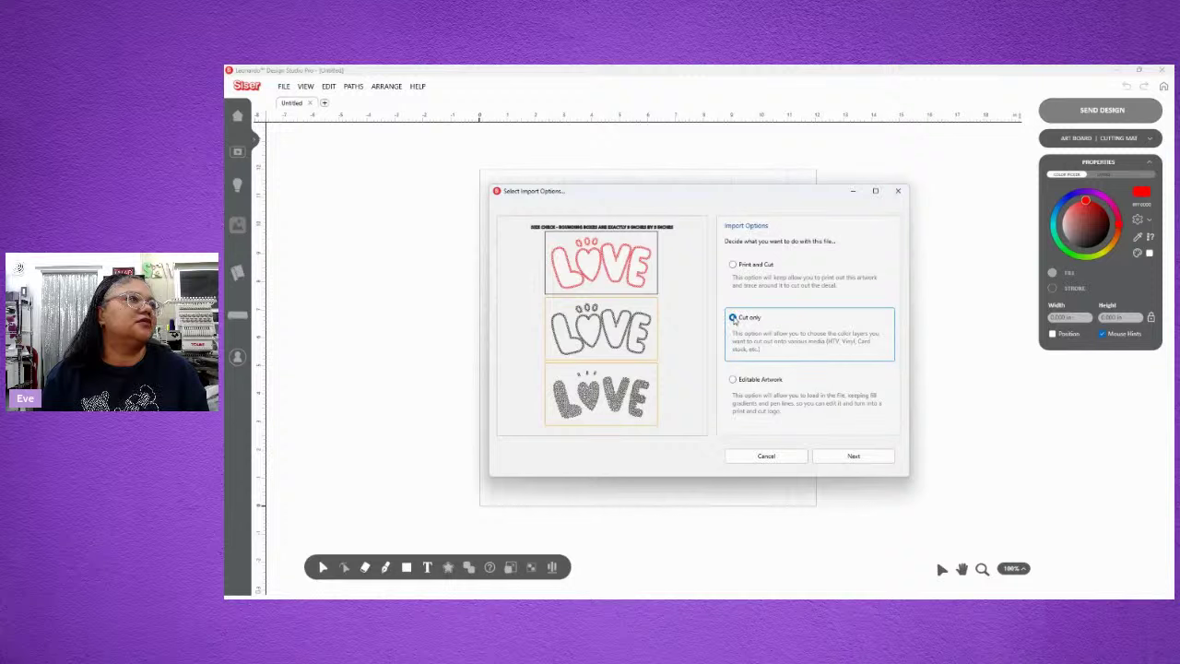
left_click(733, 379)
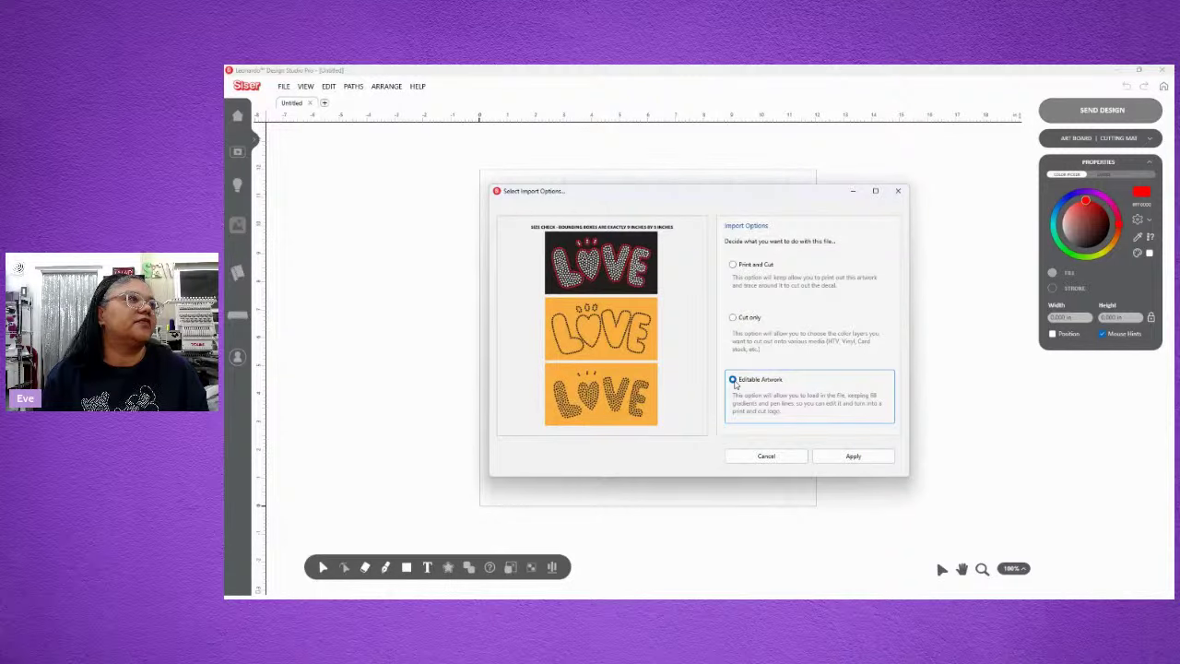
left_click(733, 318)
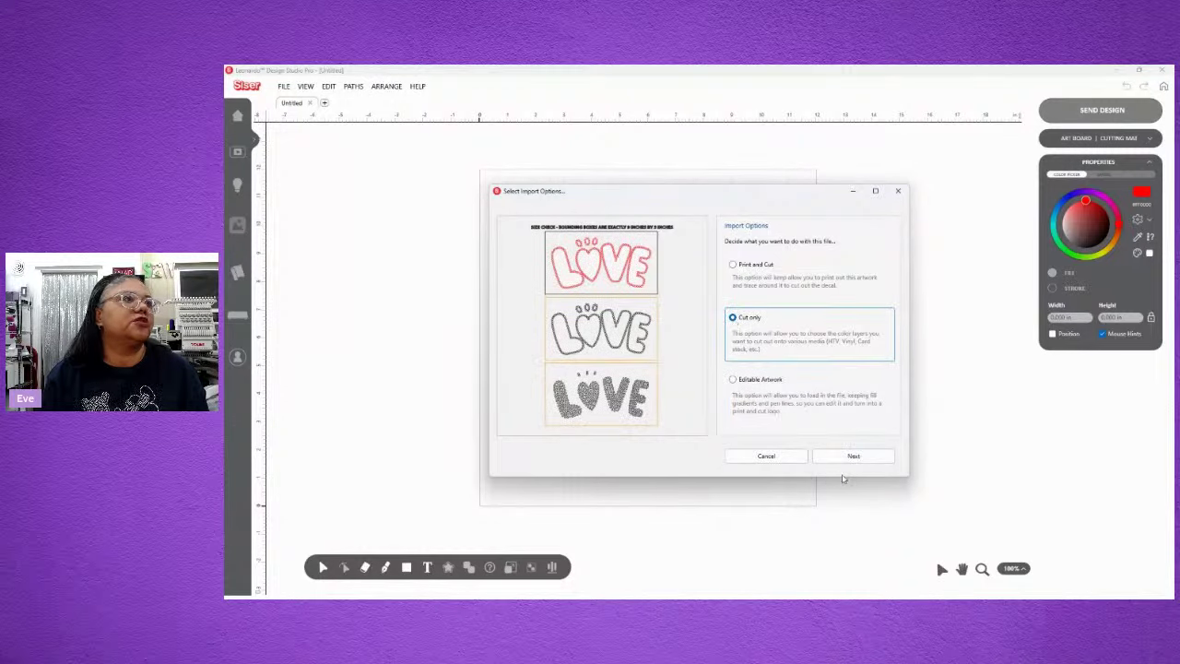
left_click(849, 460)
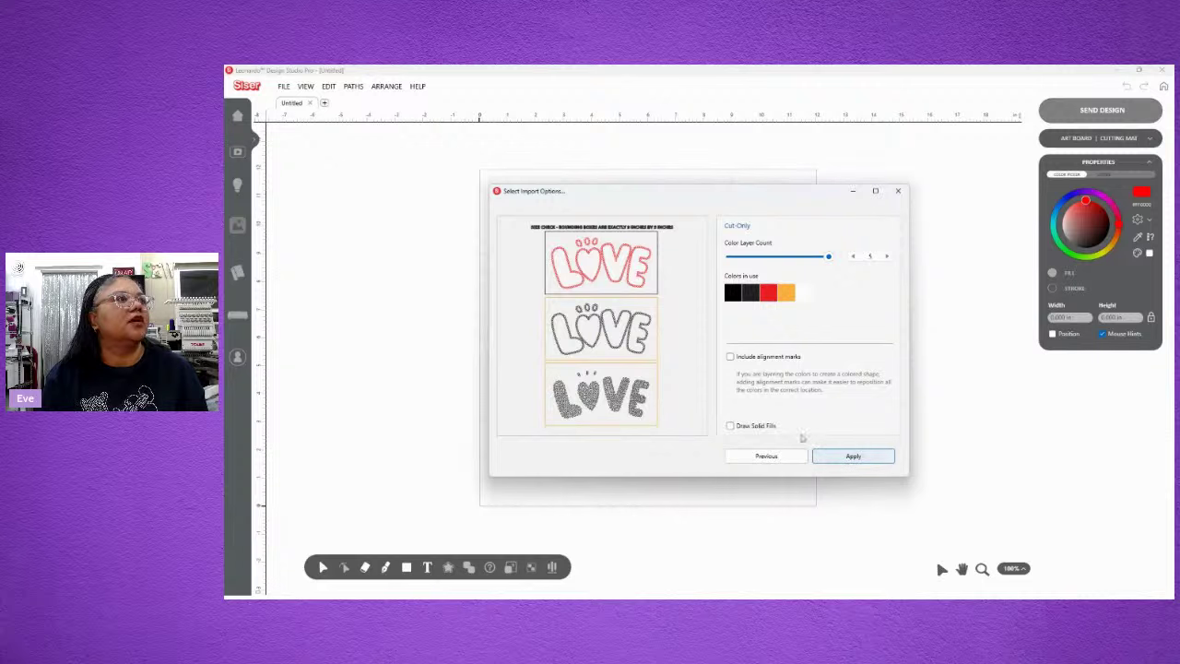
left_click(850, 457)
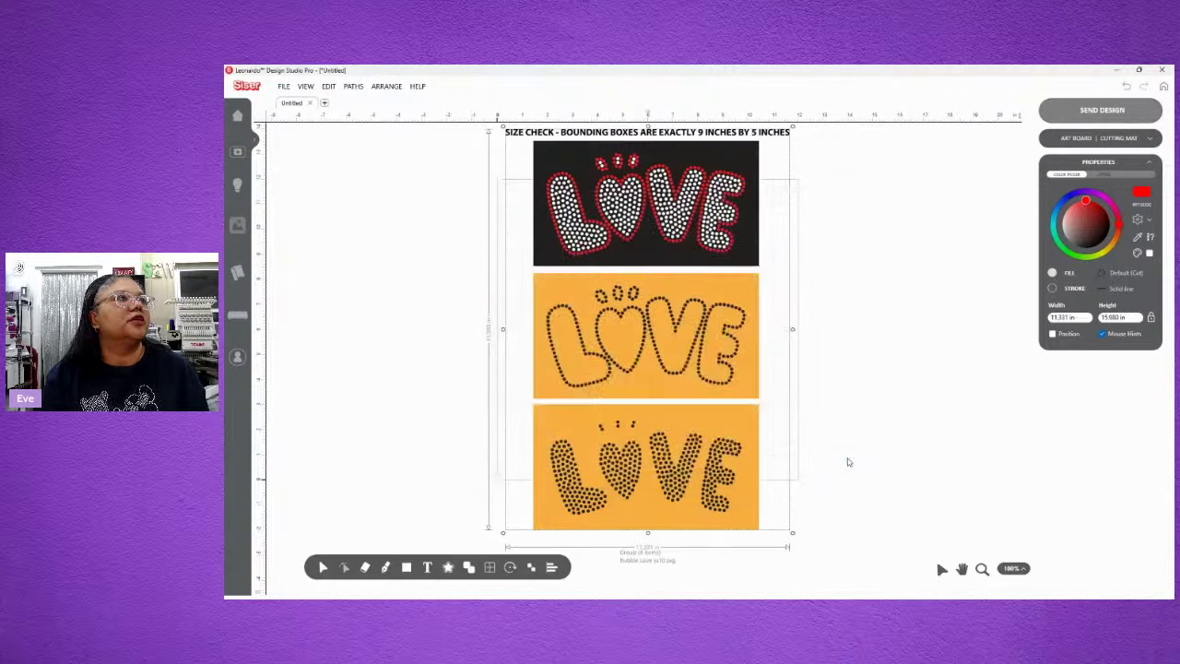
left_click(906, 369)
scroll(901, 335, "up", 1)
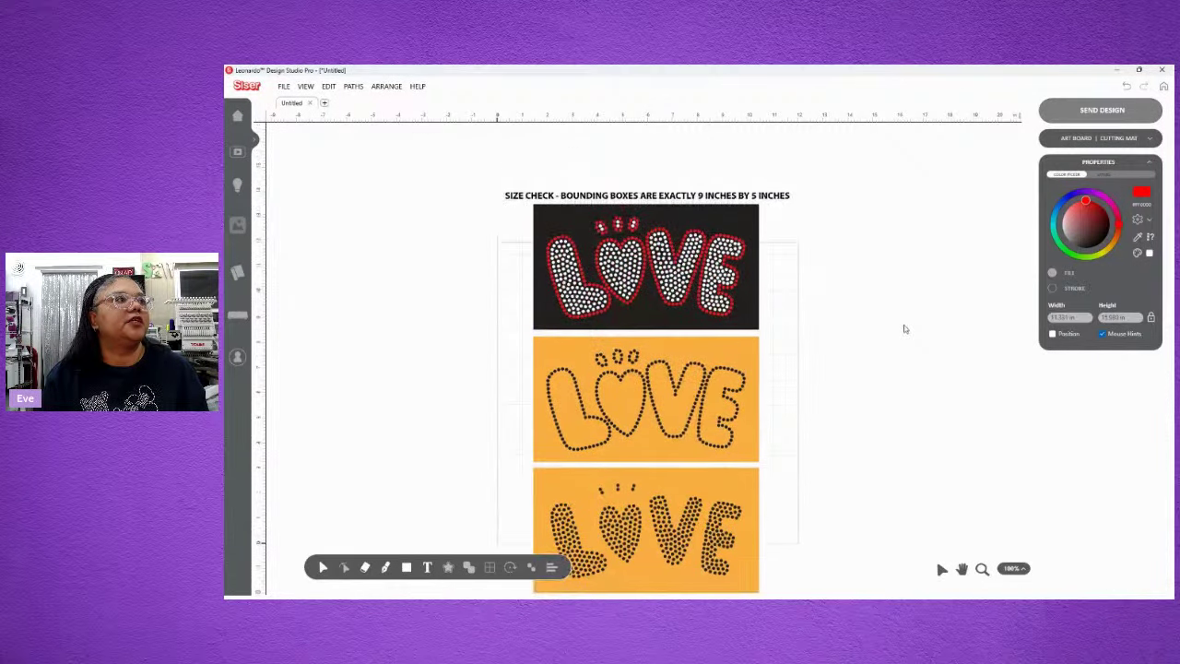
scroll(903, 329, "down", 1)
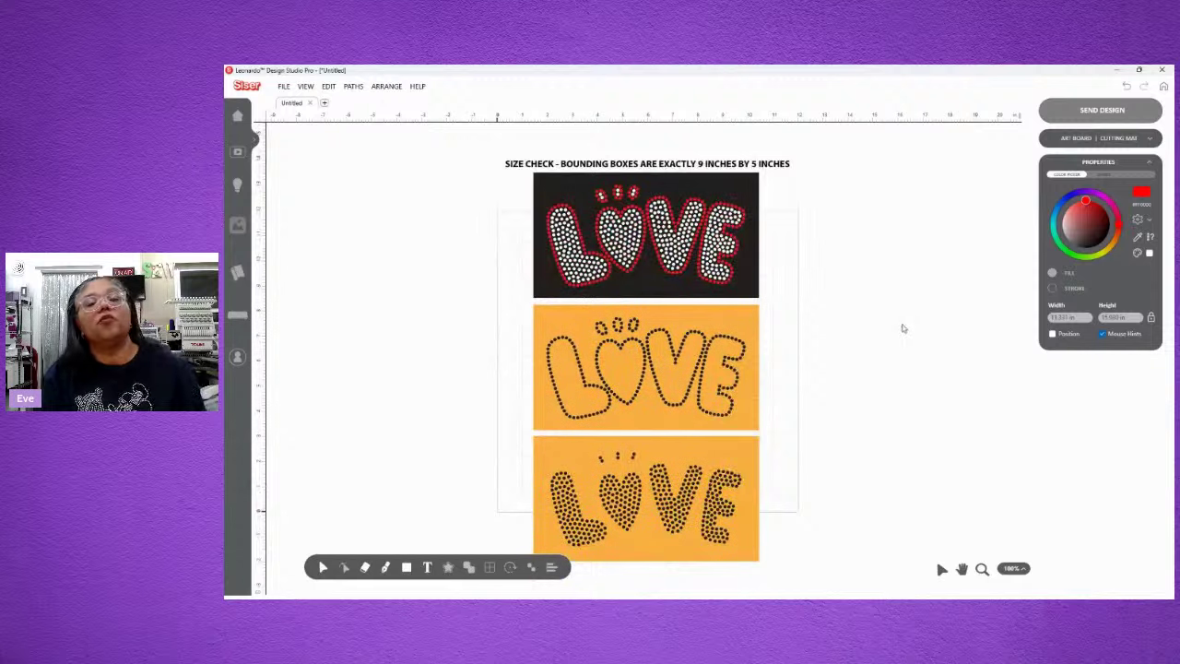
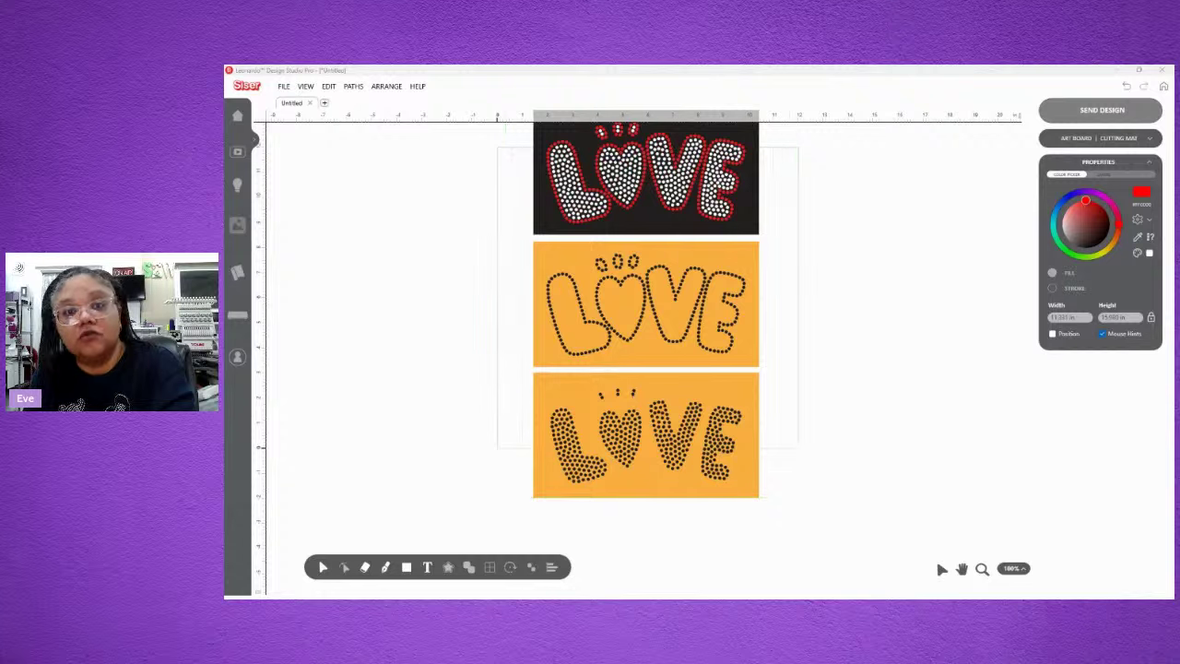
Step: Ungroup the imported artwork so the size-check text and the three LOVE panels are separate
scroll(704, 533, "up", 3)
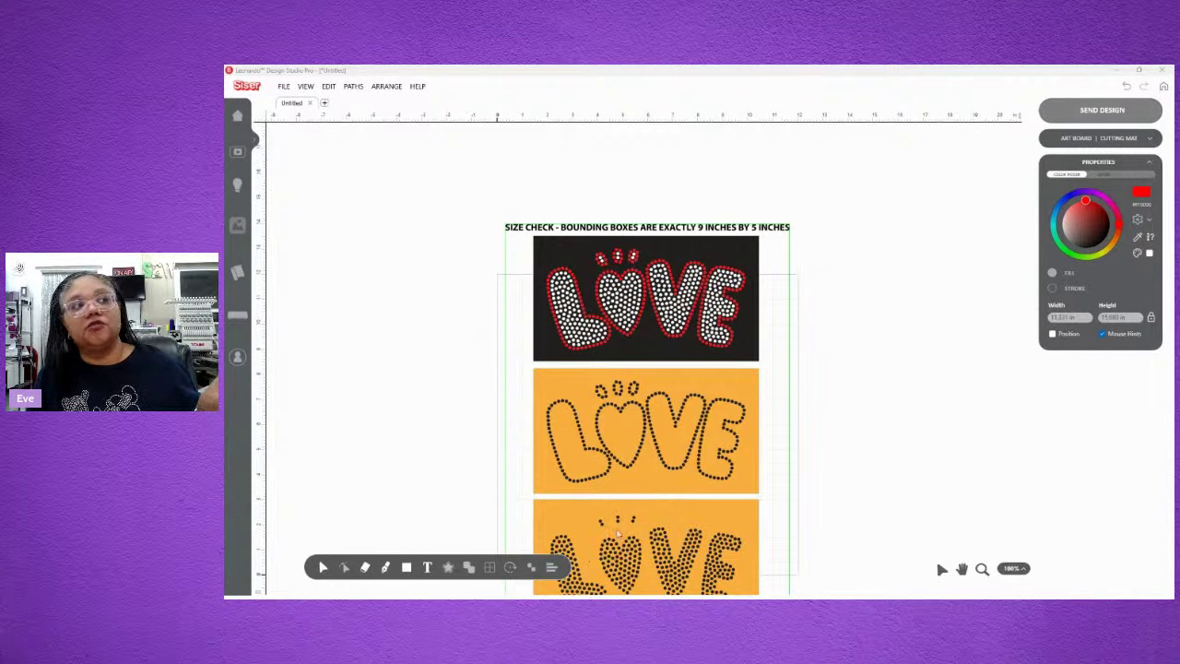
scroll(583, 446, "down", 1)
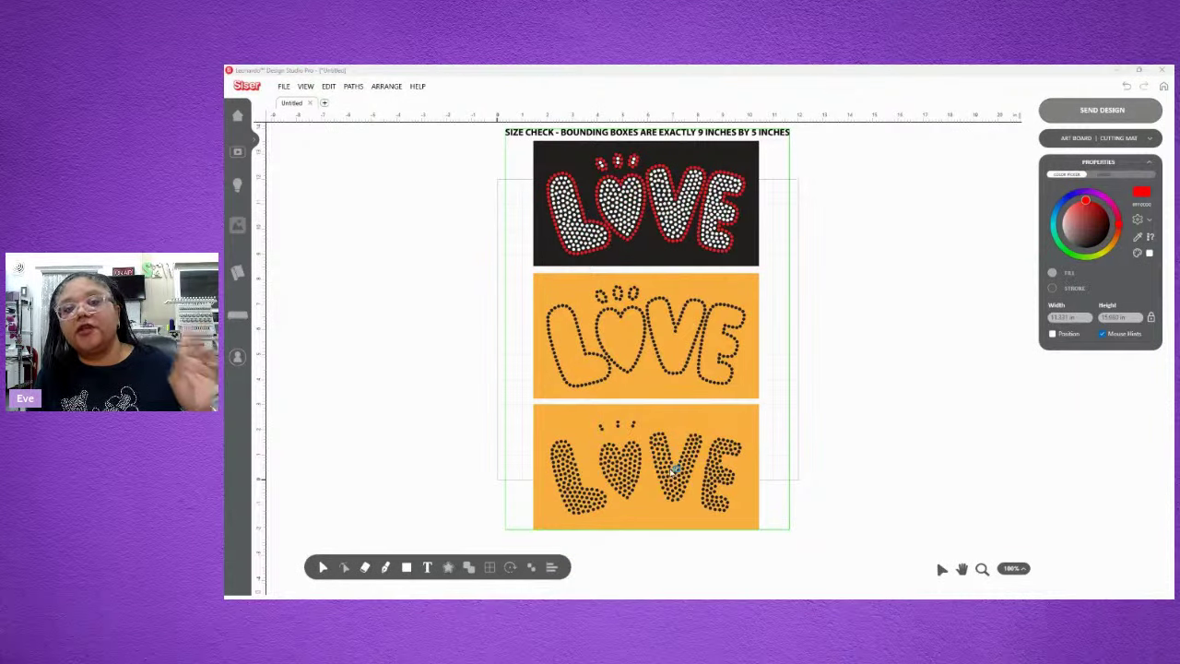
left_click(723, 475)
right_click(718, 478)
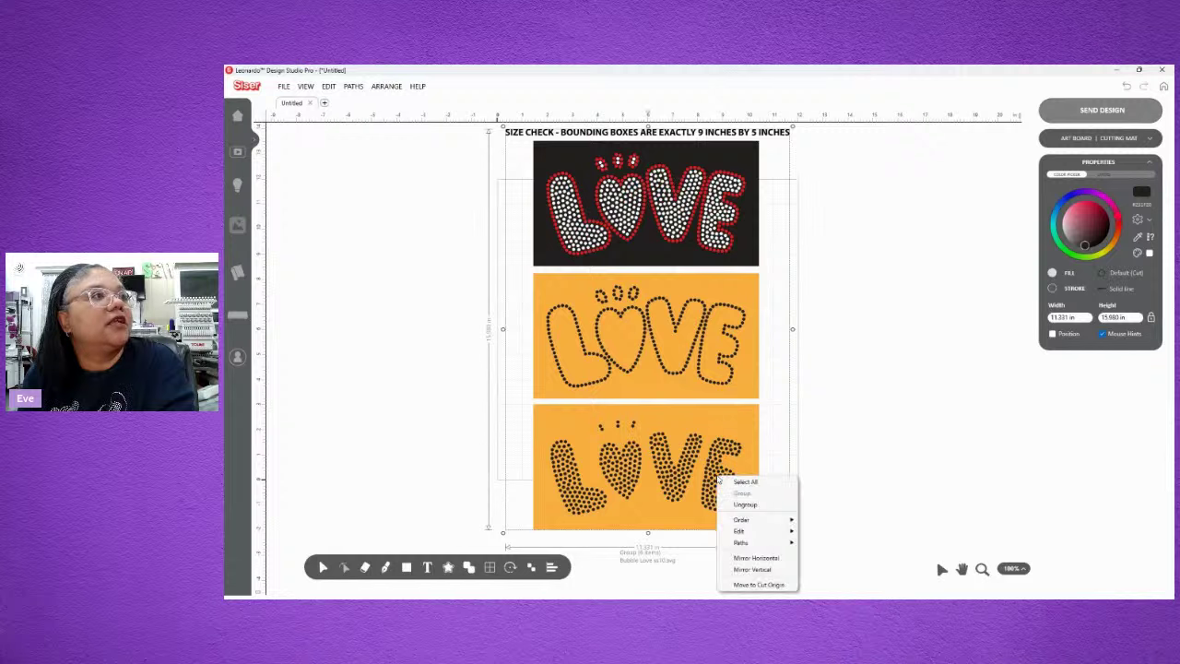
left_click(730, 483)
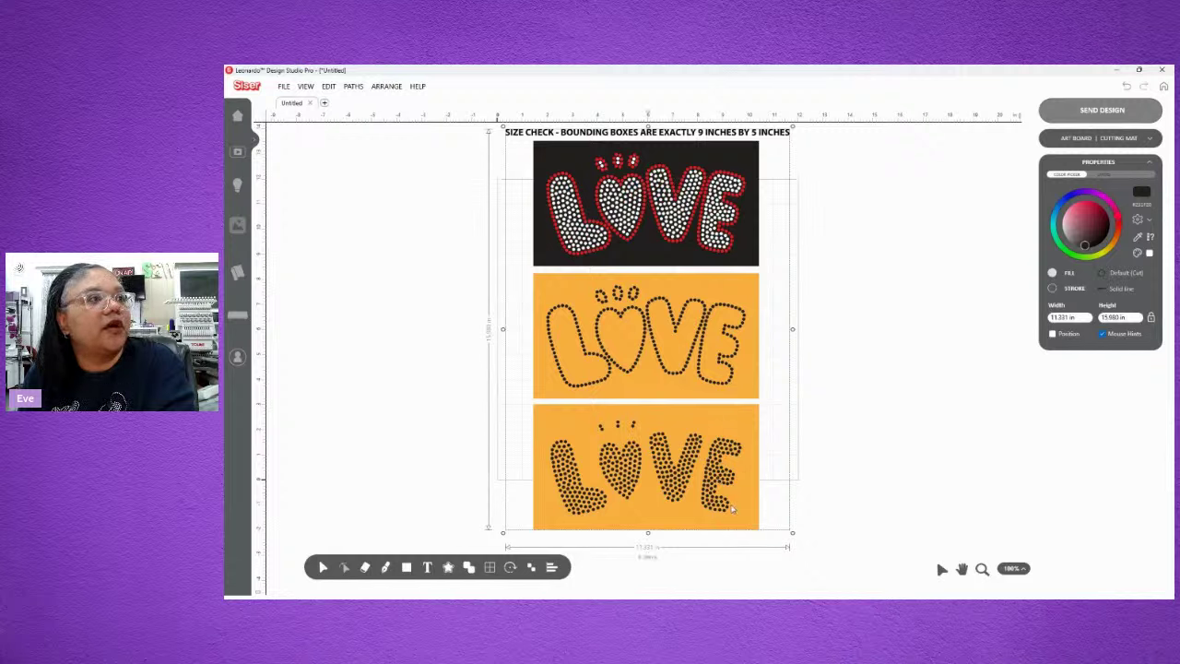
left_click(876, 474)
Step: Check the width and height of each of the three LOVE panels
left_click(731, 378)
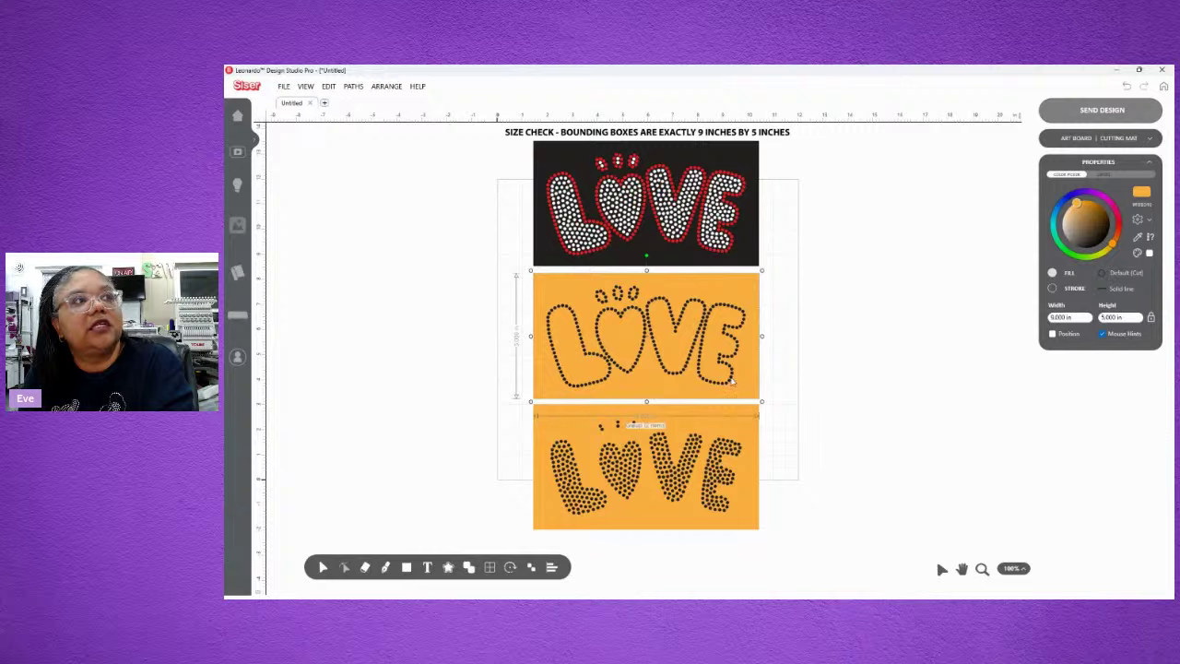
left_click(730, 434)
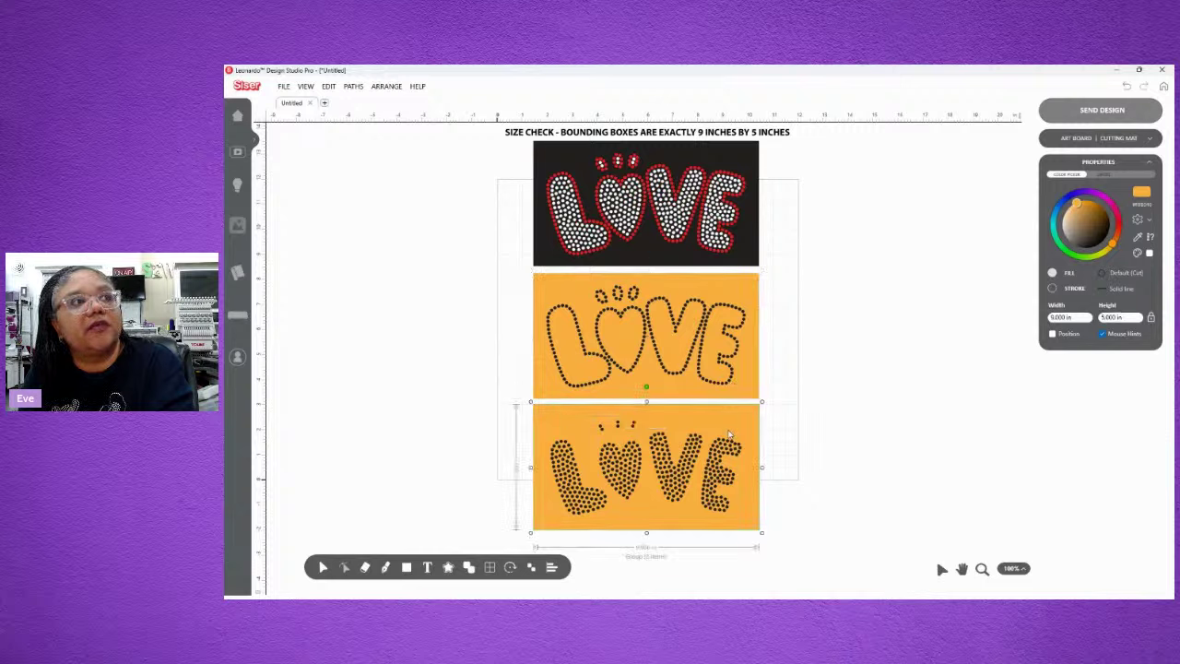
left_click(736, 264)
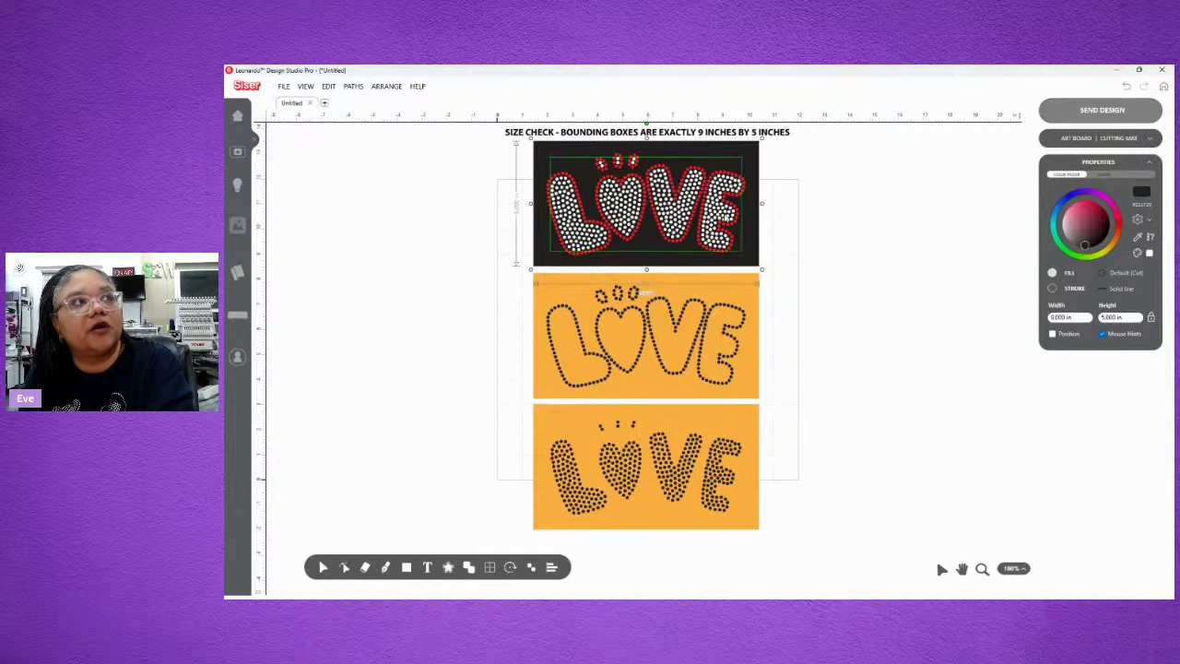
left_click(809, 406)
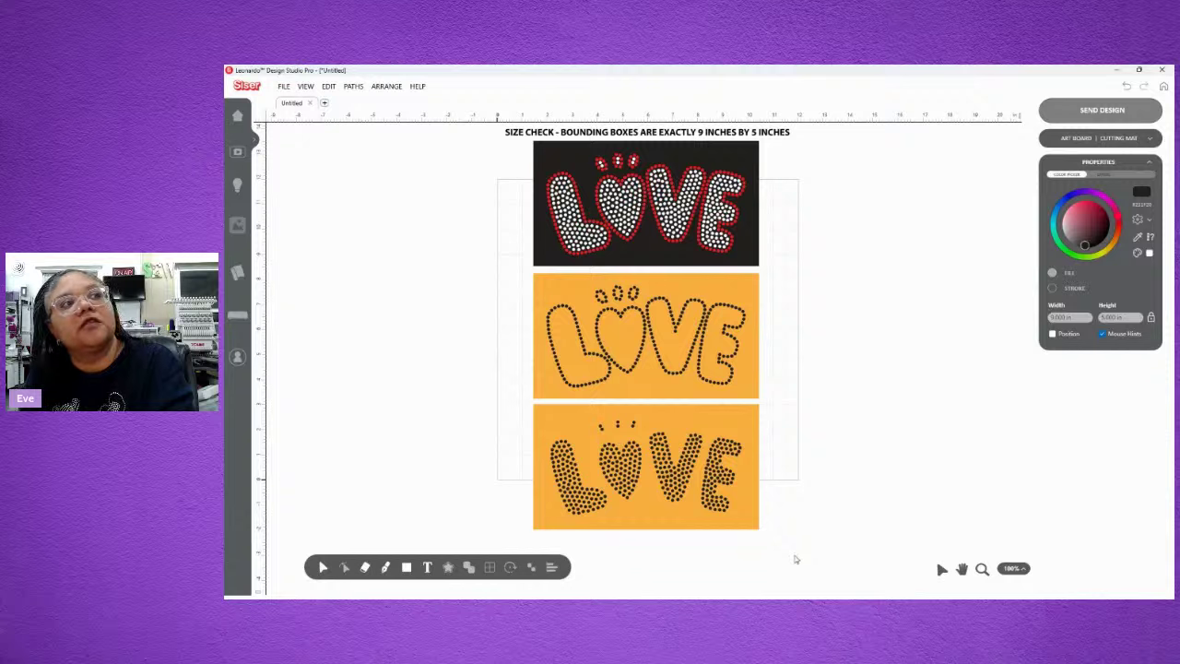
Step: Scale the two orange LOVE panels down together proportionally to about 6.5 inches wide
left_click_drag(795, 559, 513, 274)
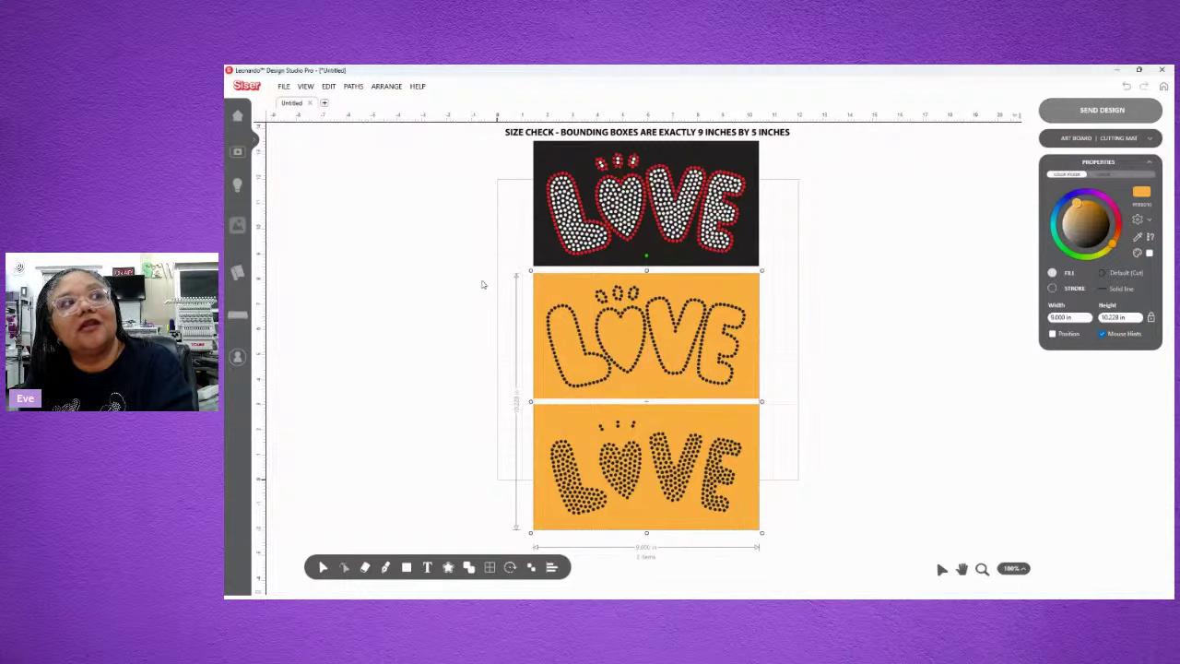
left_click(767, 532)
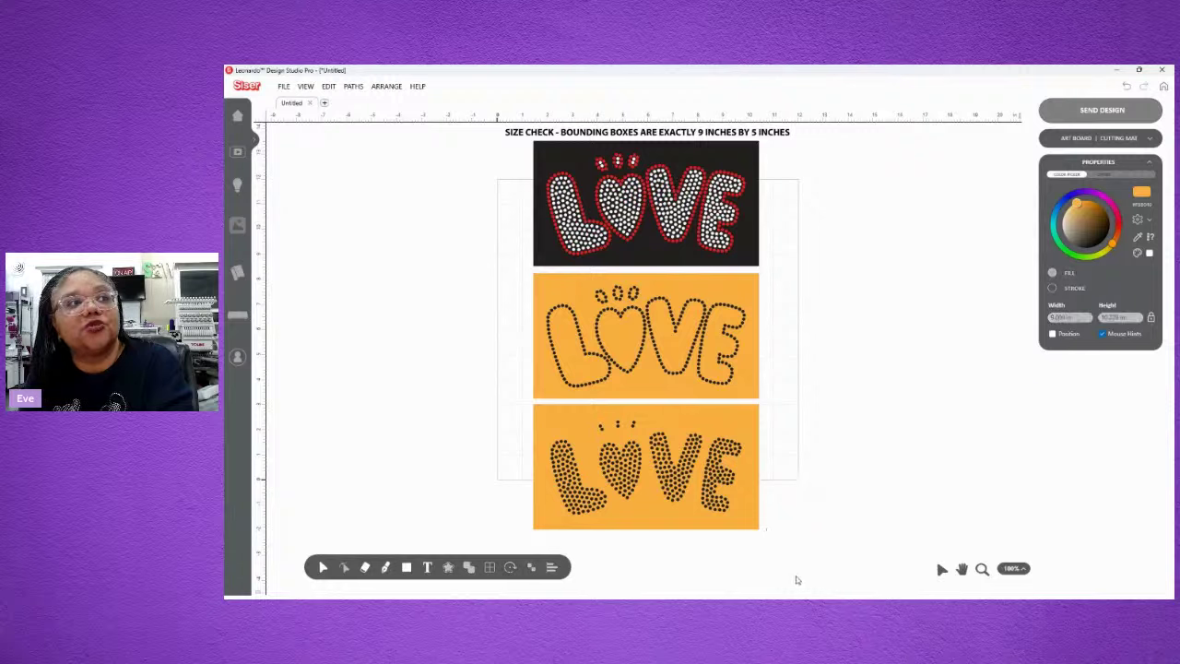
left_click_drag(795, 577, 486, 272)
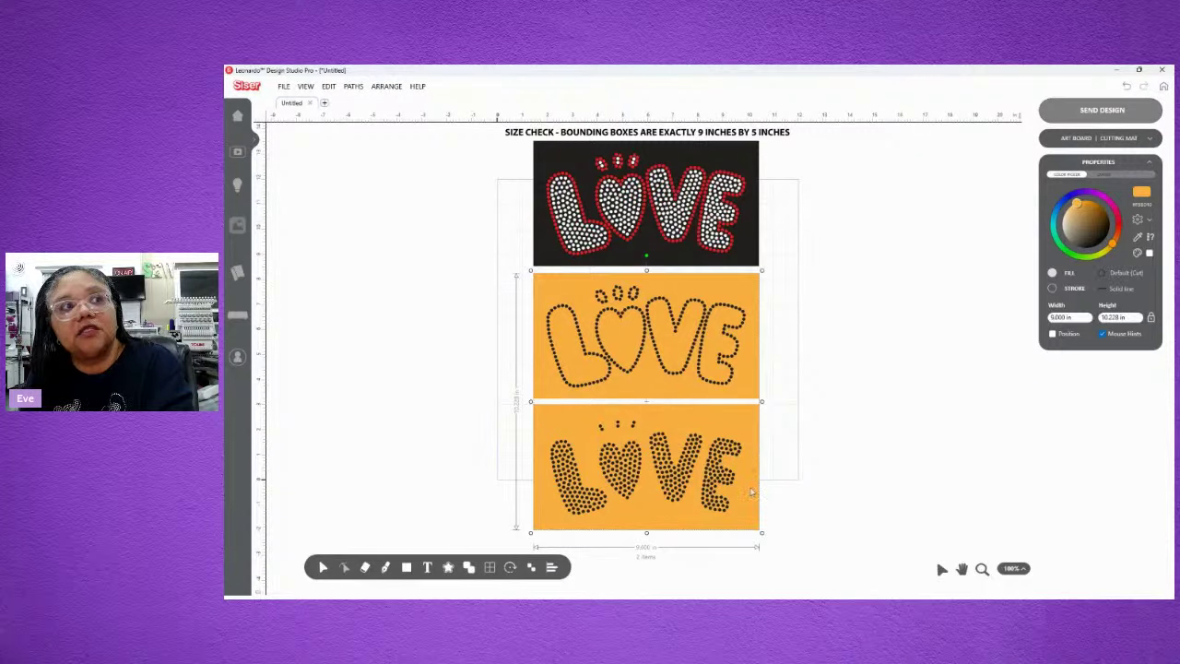
left_click_drag(760, 533, 702, 459)
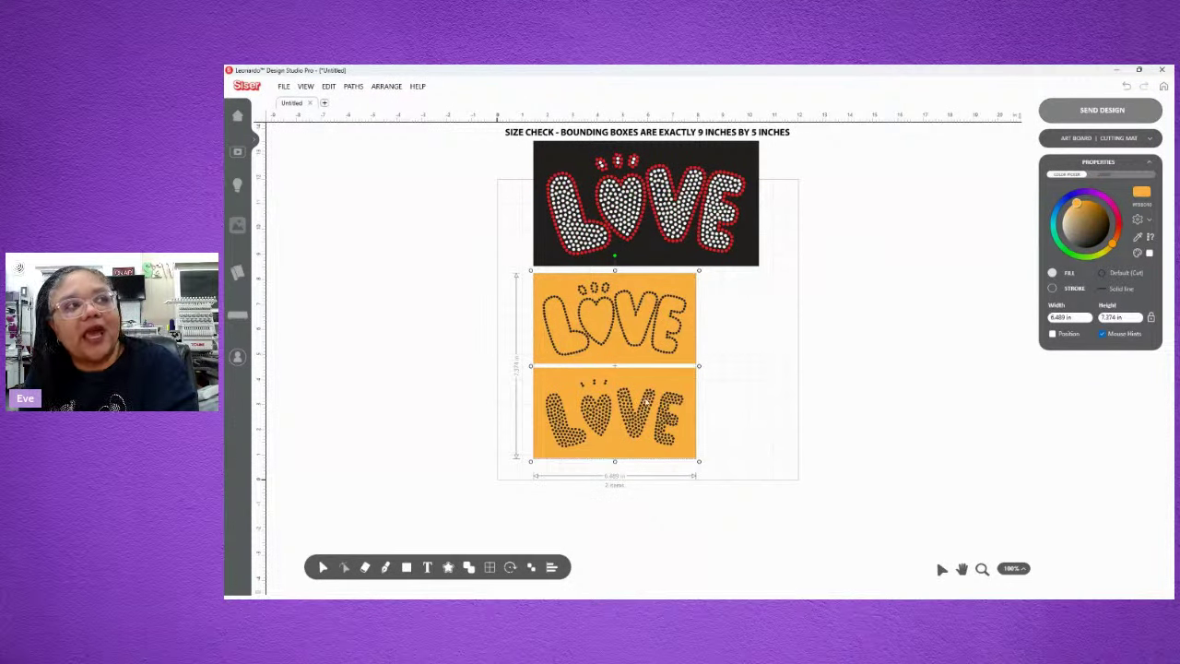
left_click(729, 394)
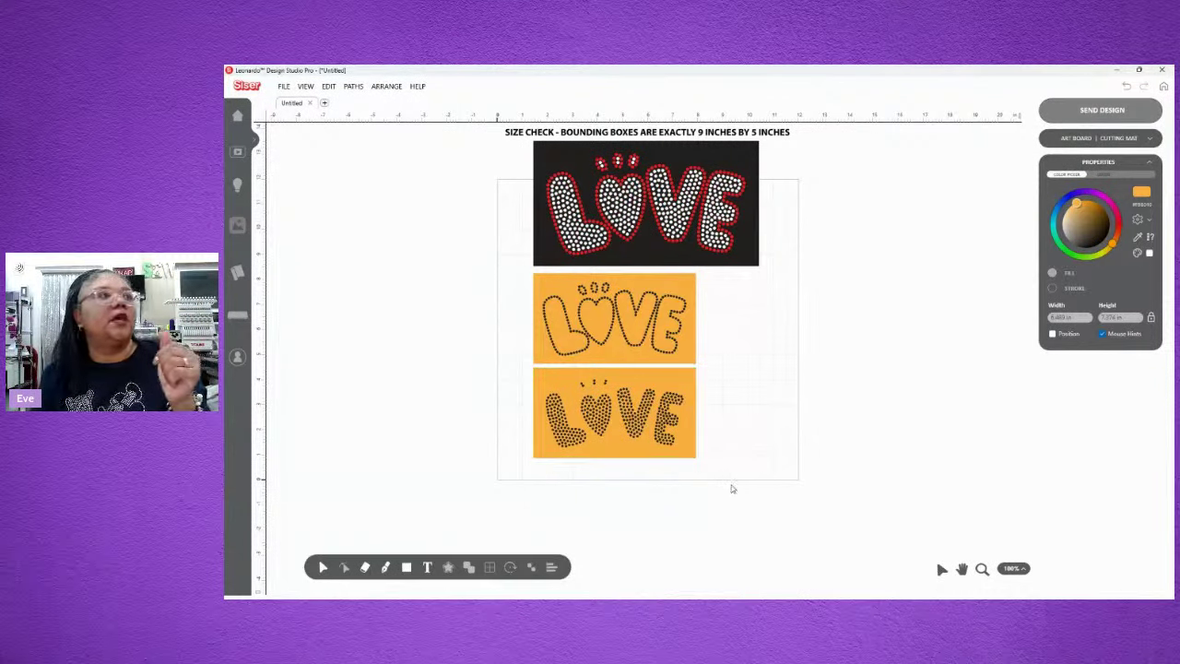
Step: Delete the two orange LOVE panels and move the black LOVE panel down onto the middle of the artboard
left_click_drag(729, 486, 477, 283)
key("Delete")
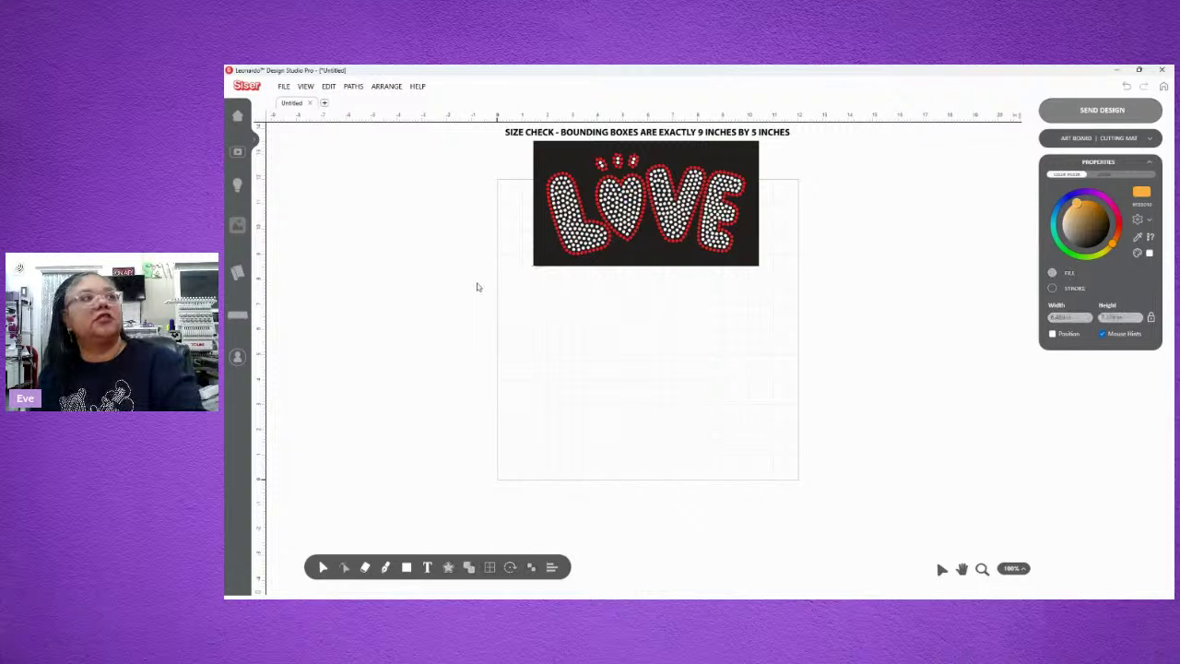
left_click_drag(780, 313, 535, 284)
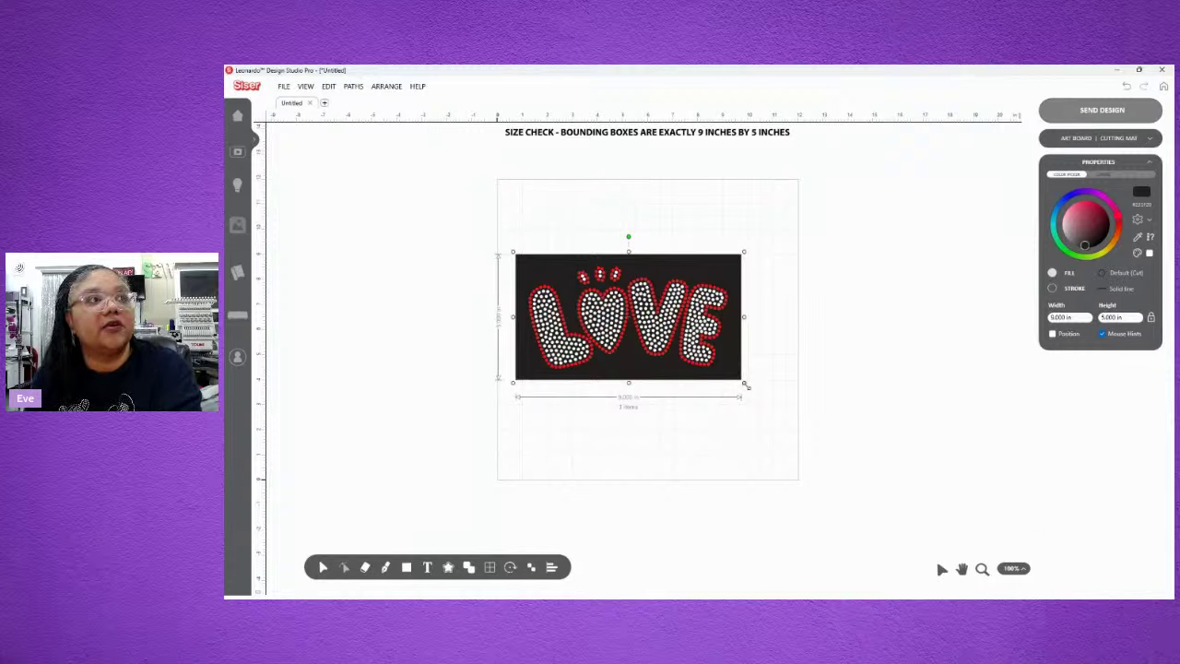
Step: Enlarge the black LOVE panel proportionally, shift it to fit within the artboard, and set its width to 11.5 inches
left_click_drag(745, 382, 809, 437)
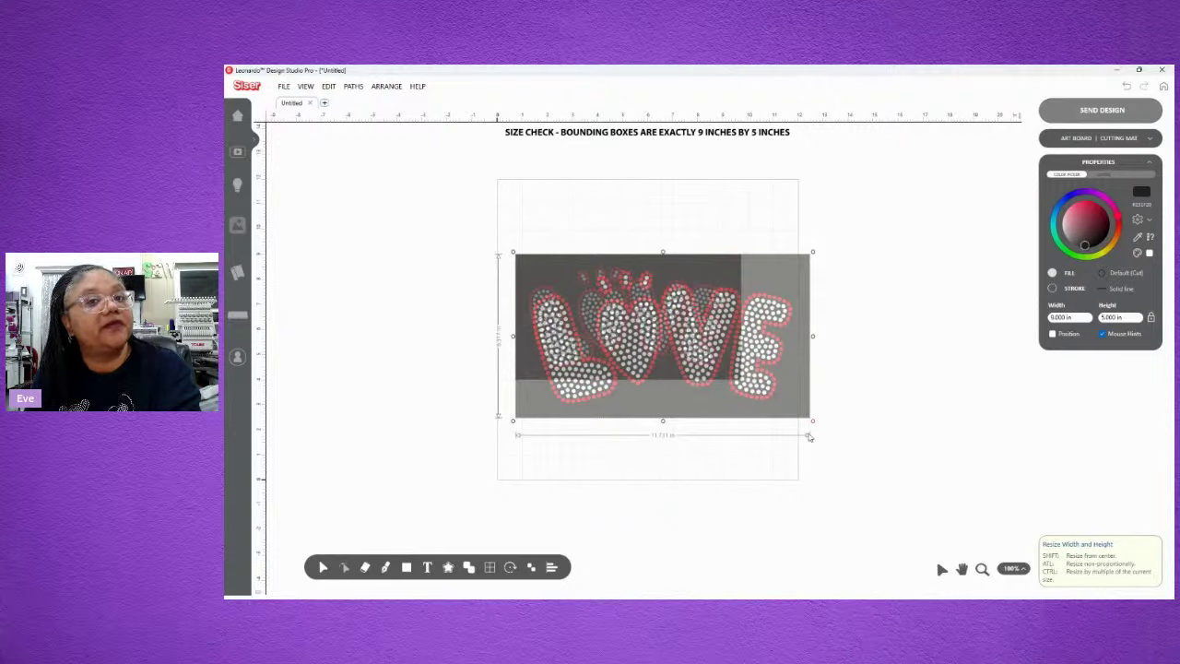
left_click_drag(810, 436, 778, 420)
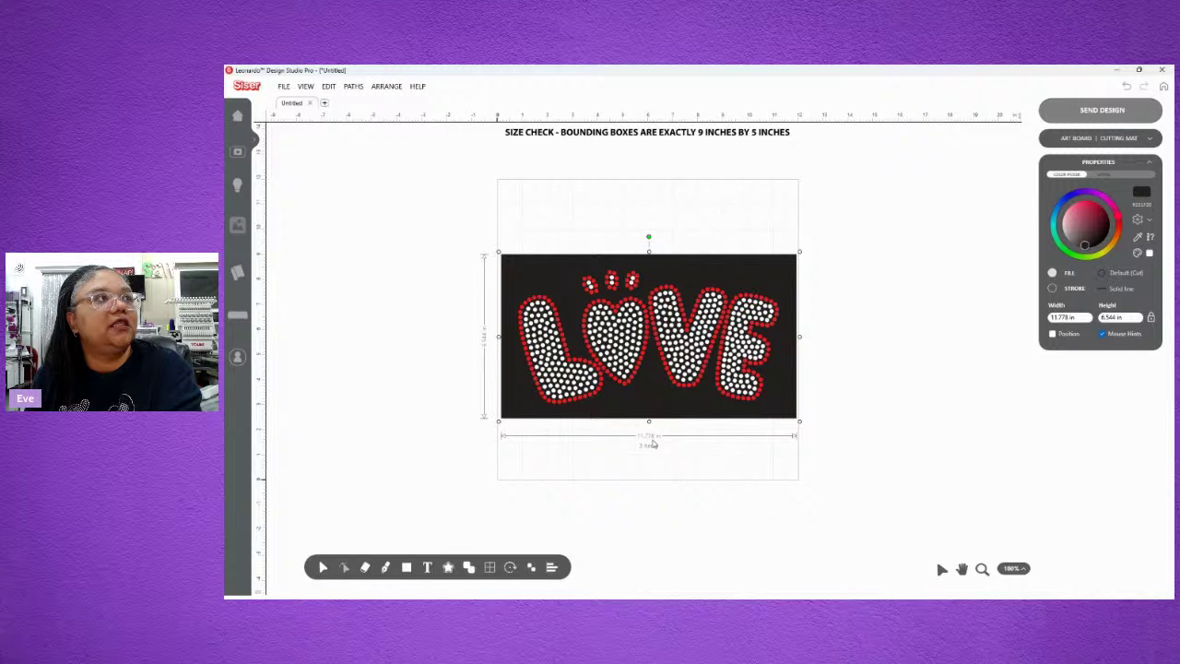
left_click_drag(799, 422, 794, 419)
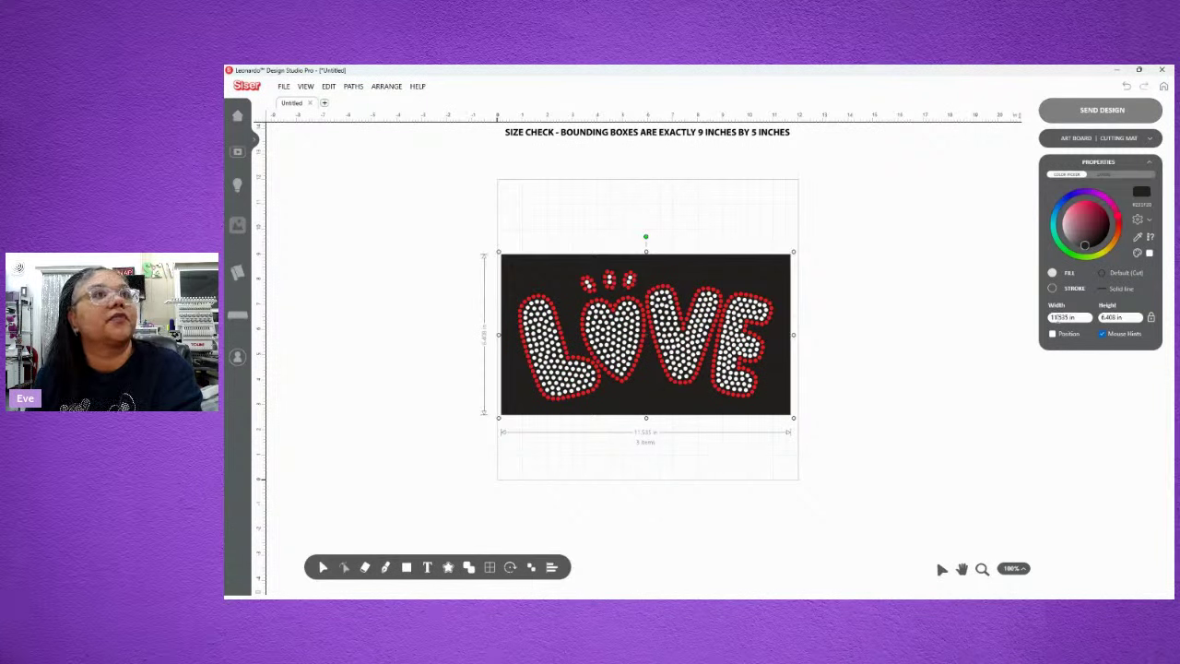
double_click(1062, 317)
type("11.500")
key("Return")
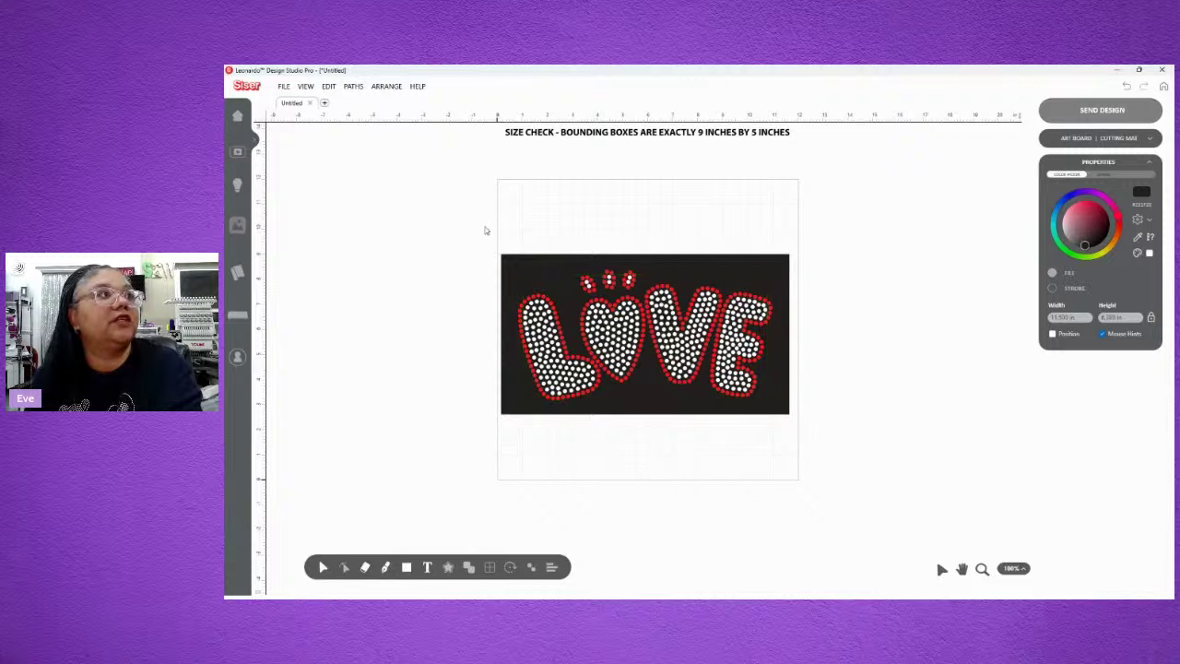
Step: Shift the whole LOVE panel slightly to the right so it is centred across the artboard
left_click_drag(449, 229, 827, 440)
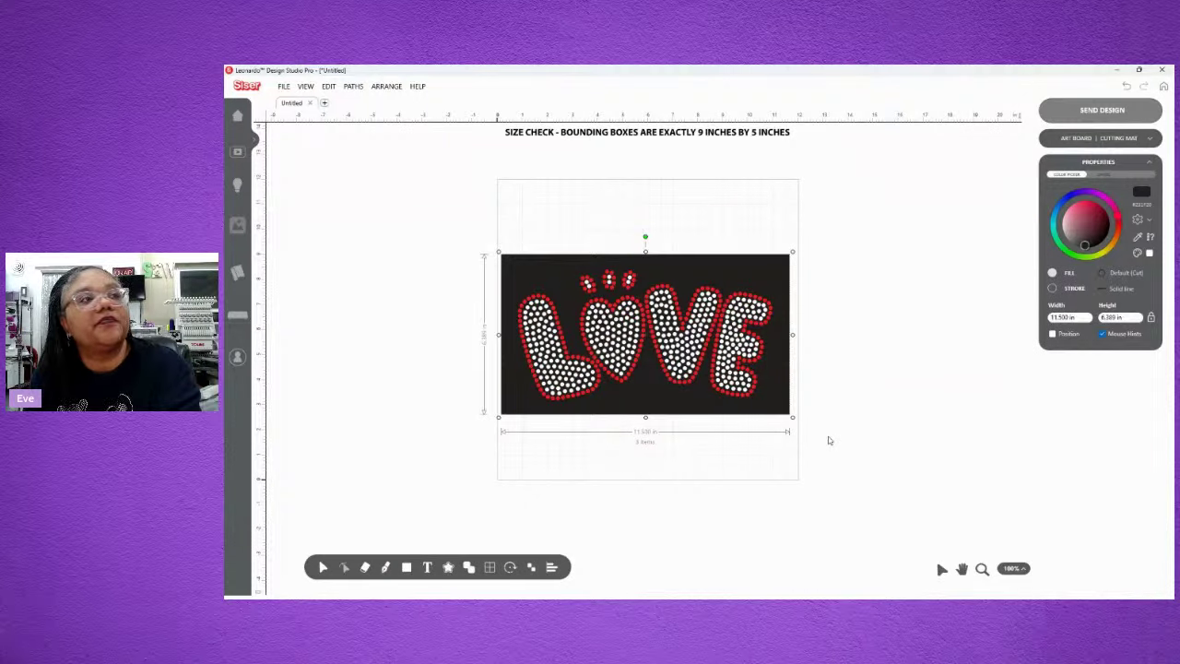
left_click_drag(735, 414, 738, 413)
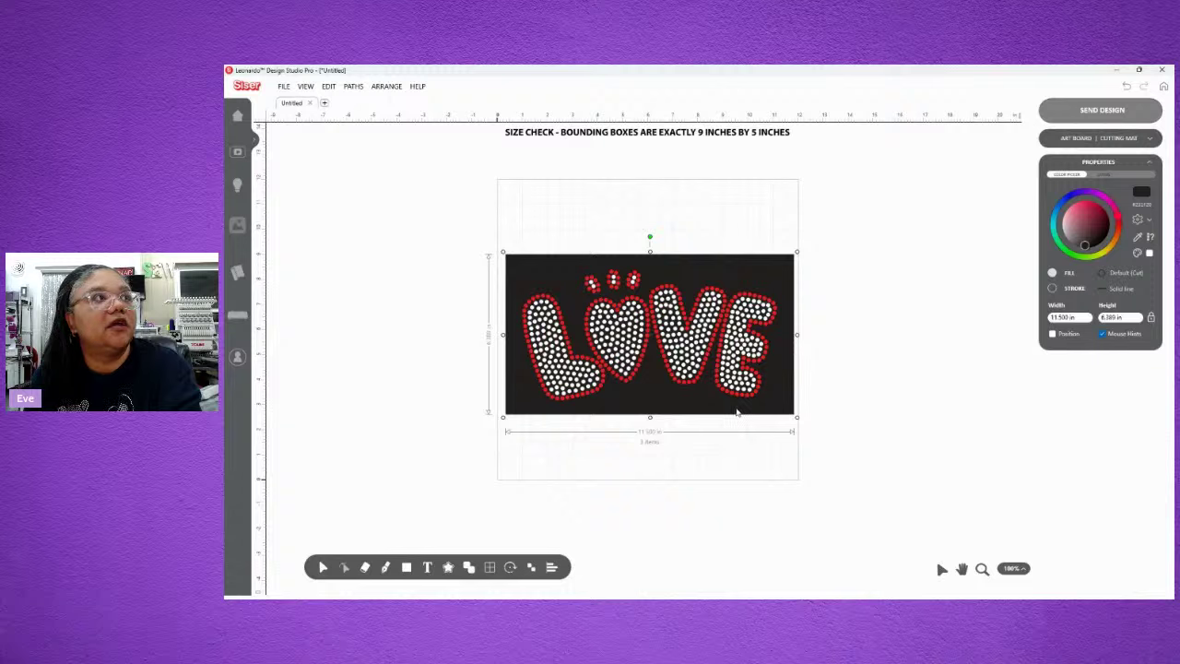
right_click(738, 413)
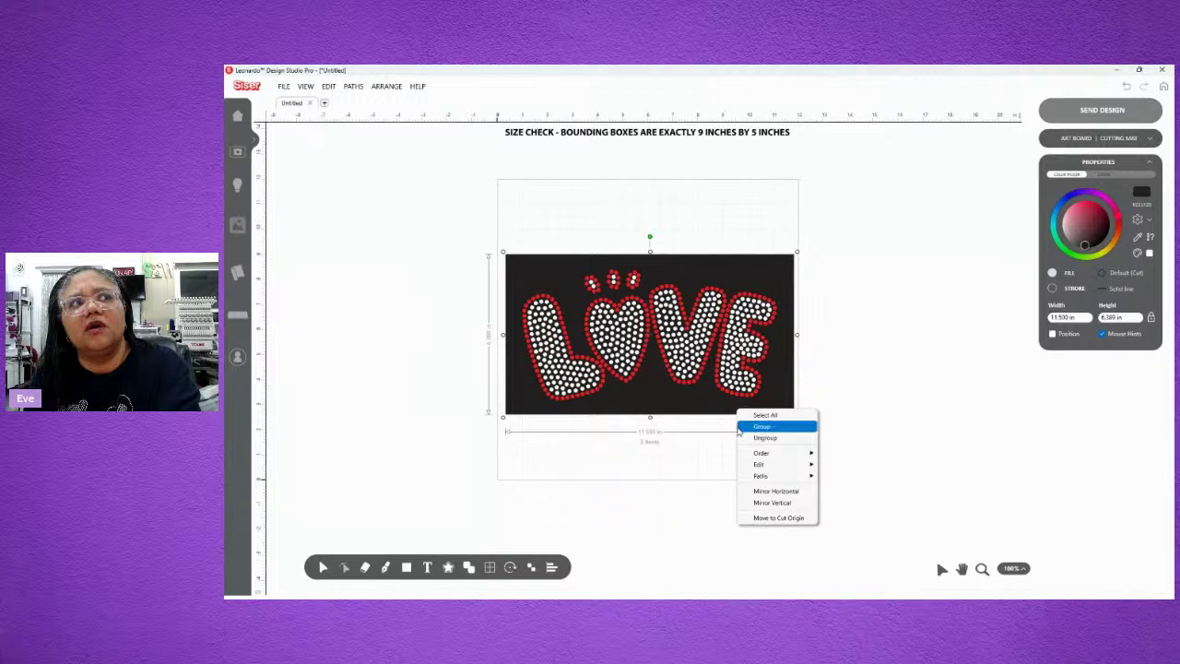
left_click(635, 546)
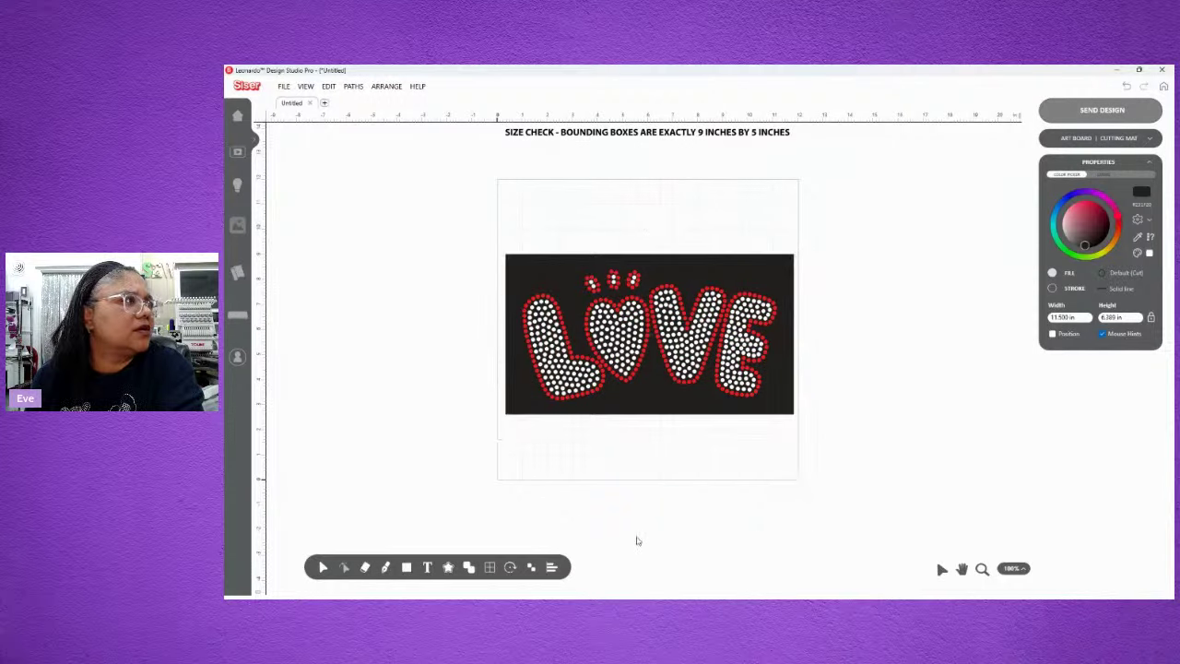
Step: Select the whole LOVE panel and apply the Punch-out operation to its overlapping shapes
left_click_drag(483, 226, 875, 490)
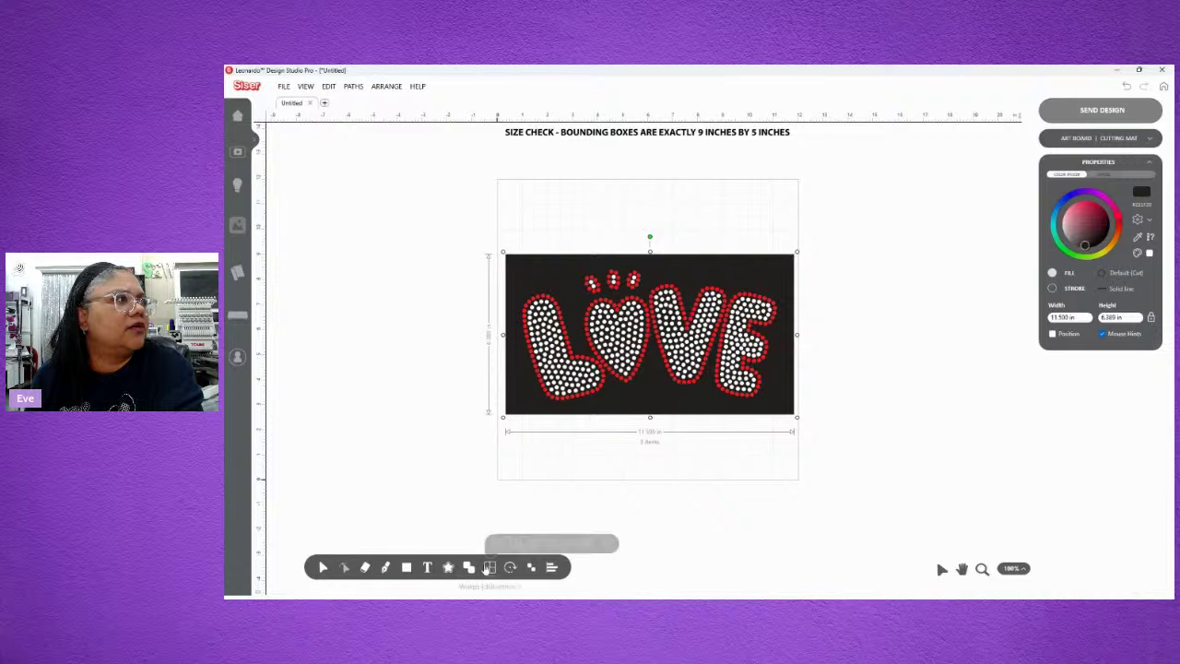
mouse_move(467, 568)
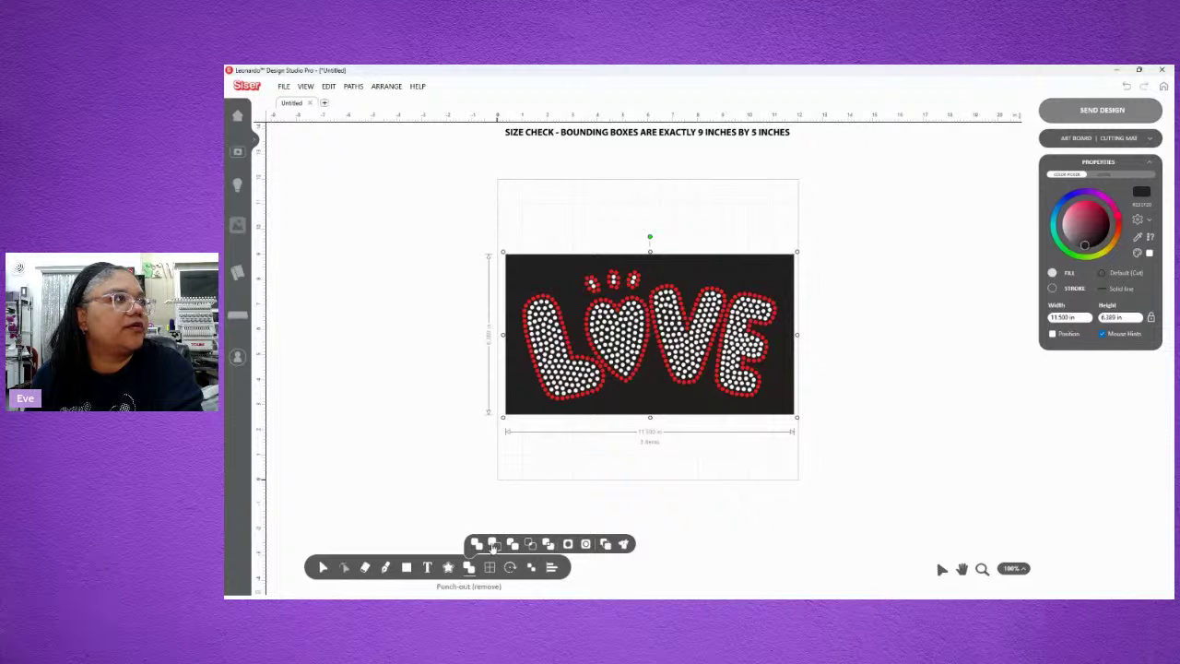
left_click(493, 545)
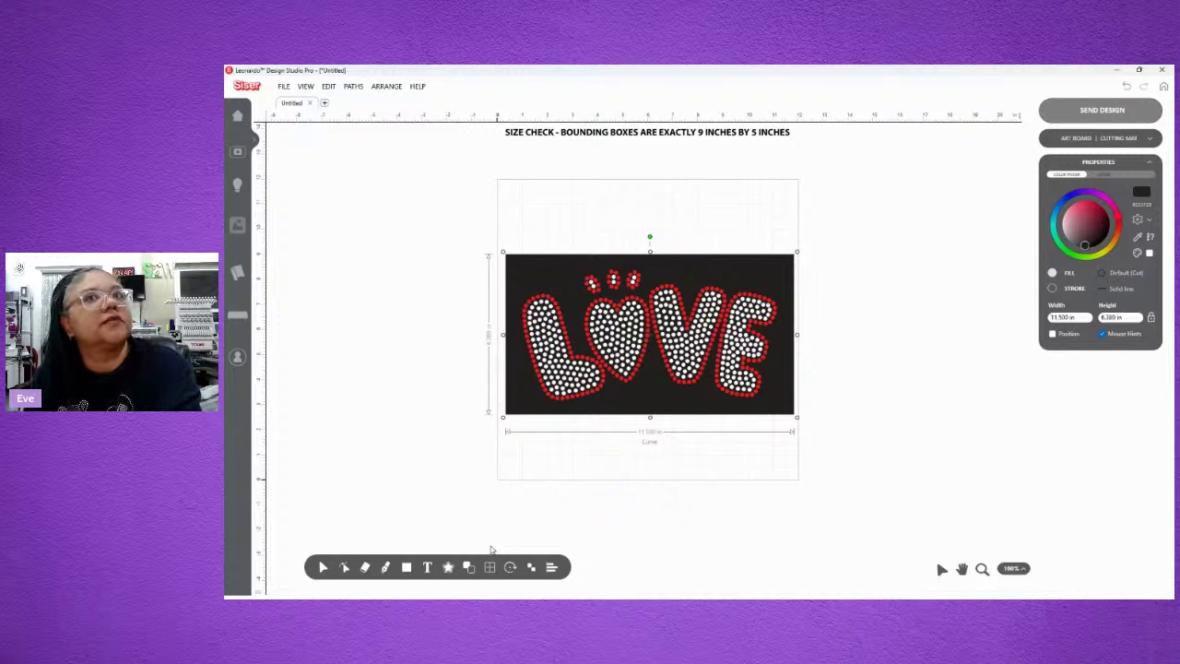
Step: Move the black panel below the red outline stones to inspect the punched result, and return it to its place behind them
left_click(483, 446)
left_click_drag(509, 408, 486, 581)
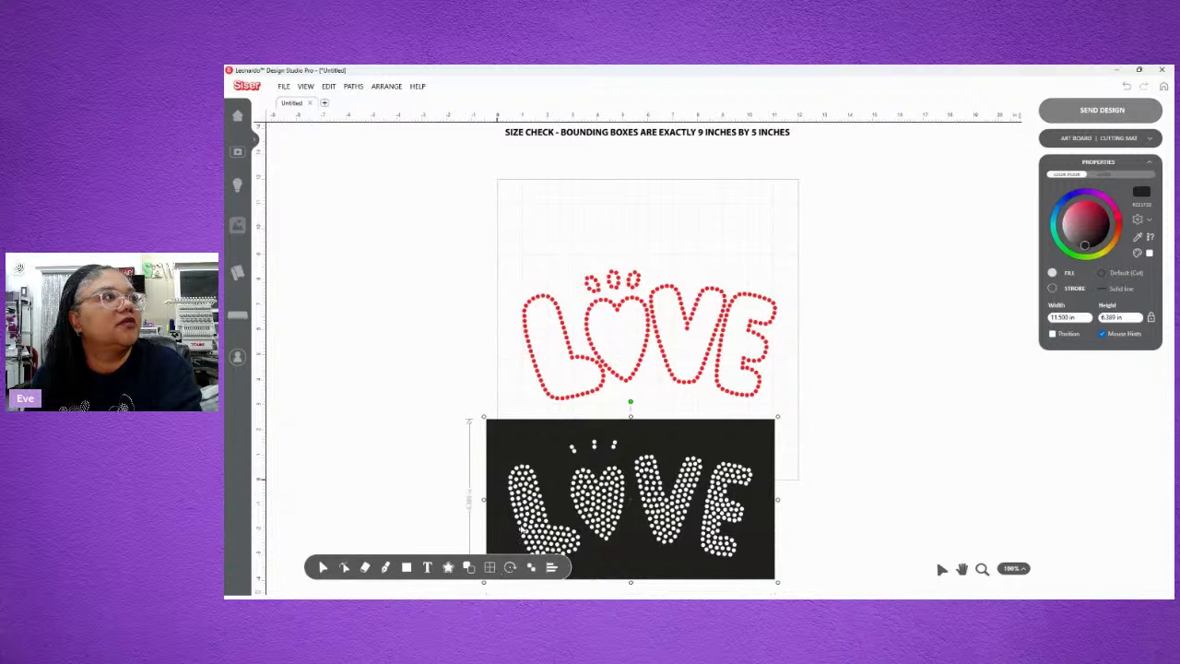
left_click_drag(518, 516, 553, 503)
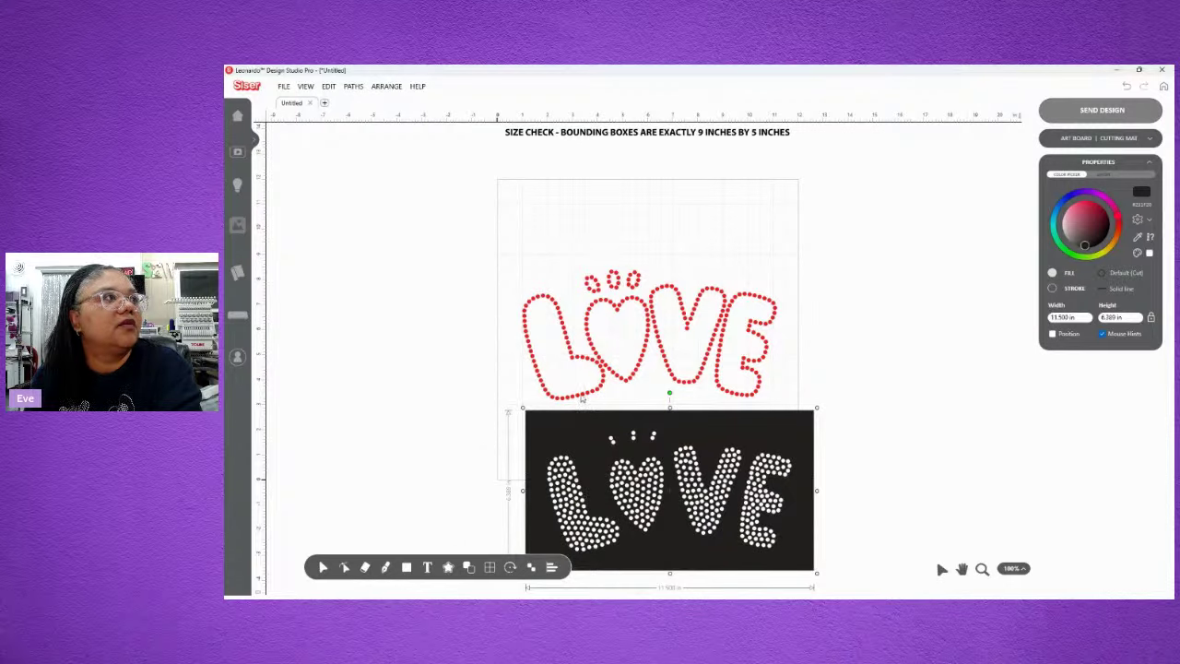
left_click_drag(592, 458, 571, 303)
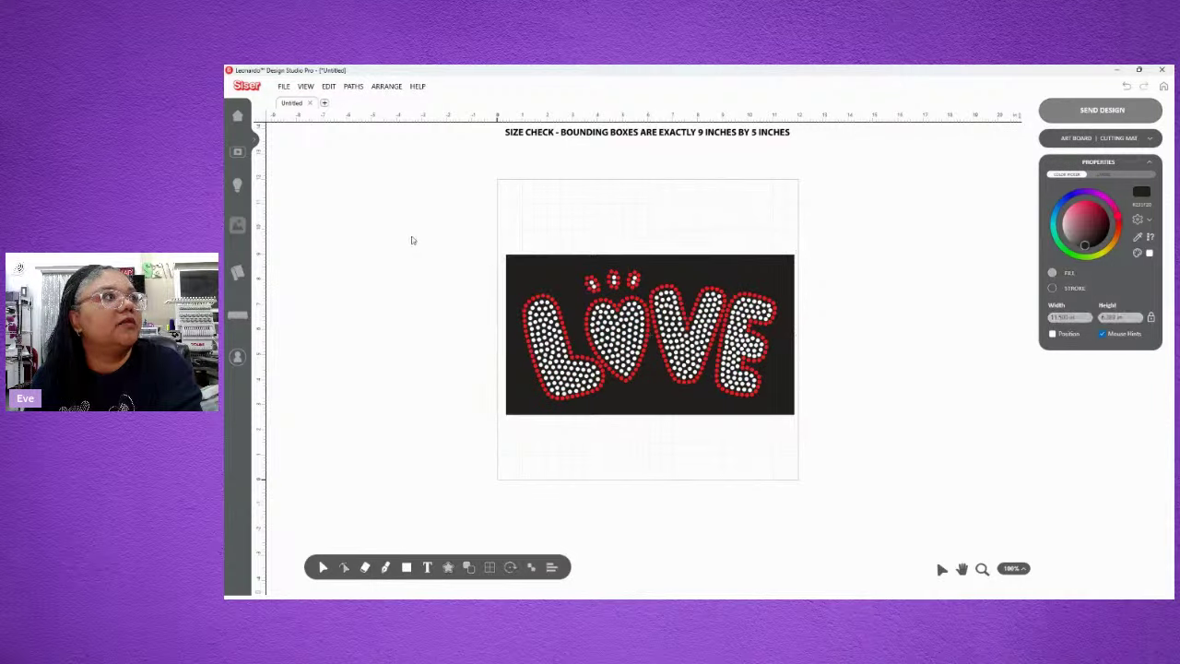
Step: Offset the black panel up and left of the red stones to check it again, and realign it with them
left_click_drag(411, 237, 887, 501)
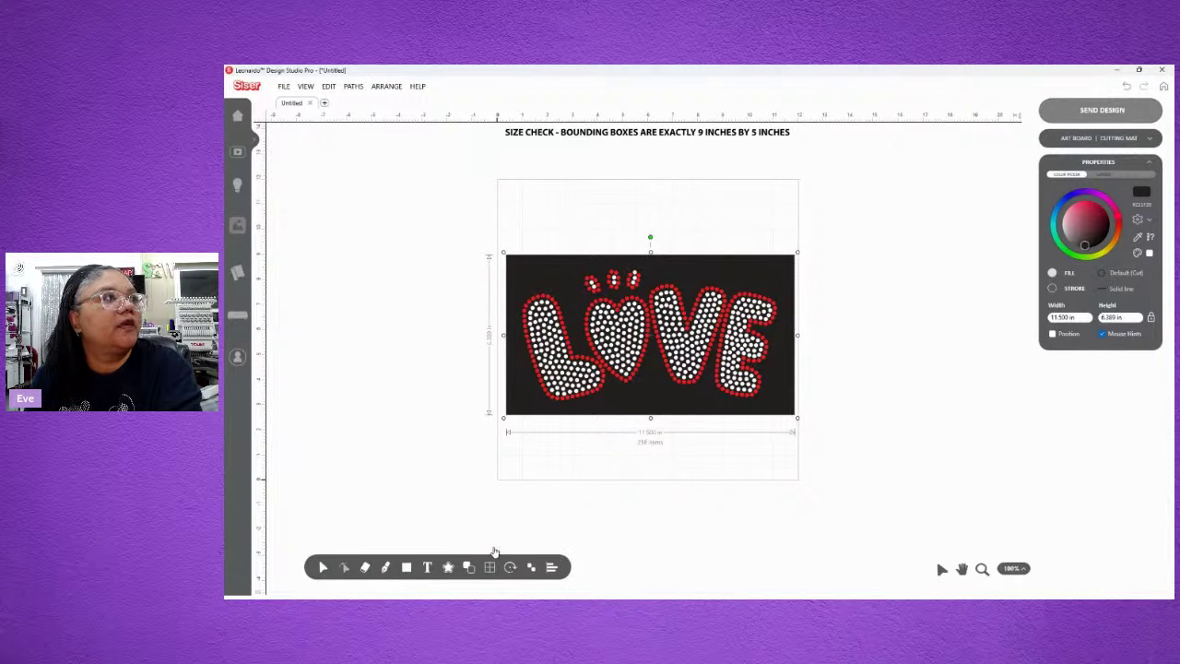
left_click(710, 513)
left_click_drag(629, 416, 594, 366)
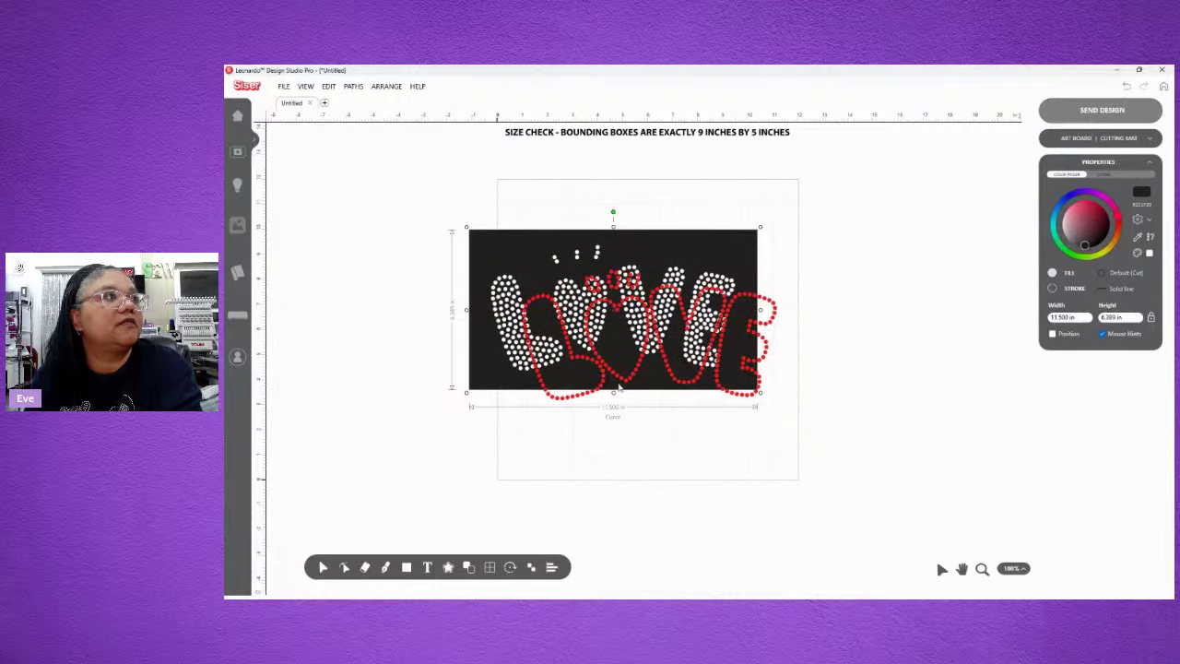
left_click_drag(630, 391, 670, 414)
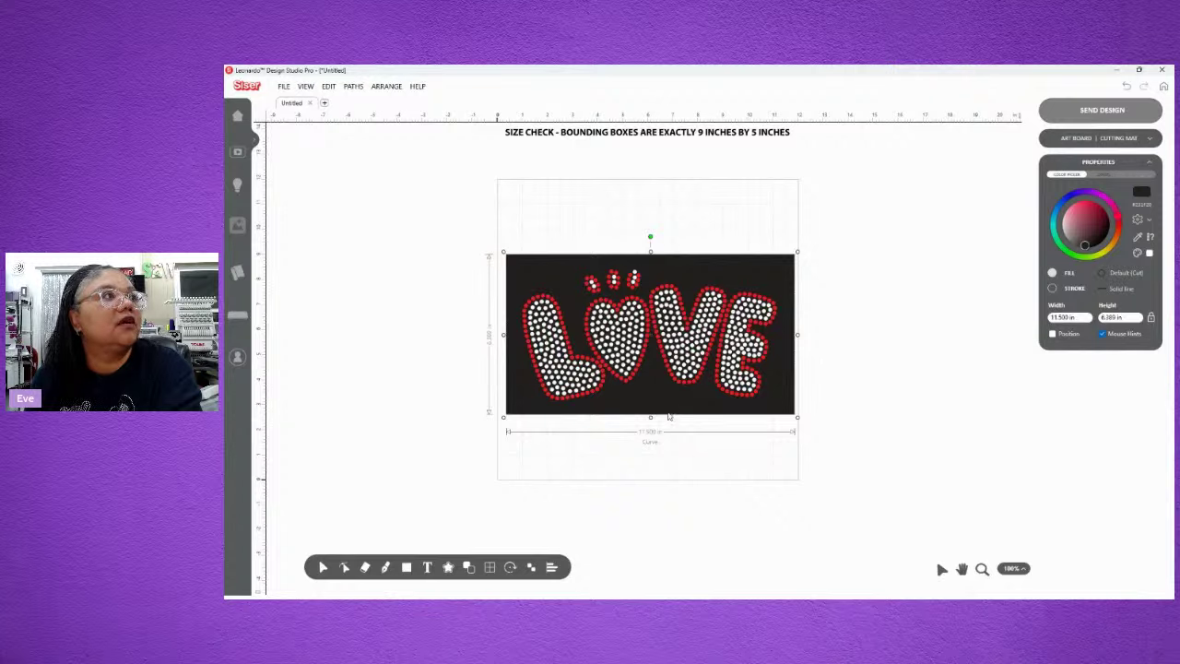
Step: Move the black panel down to the lower part of the artboard and undo the move
left_click_drag(670, 416, 670, 474)
left_click(901, 387)
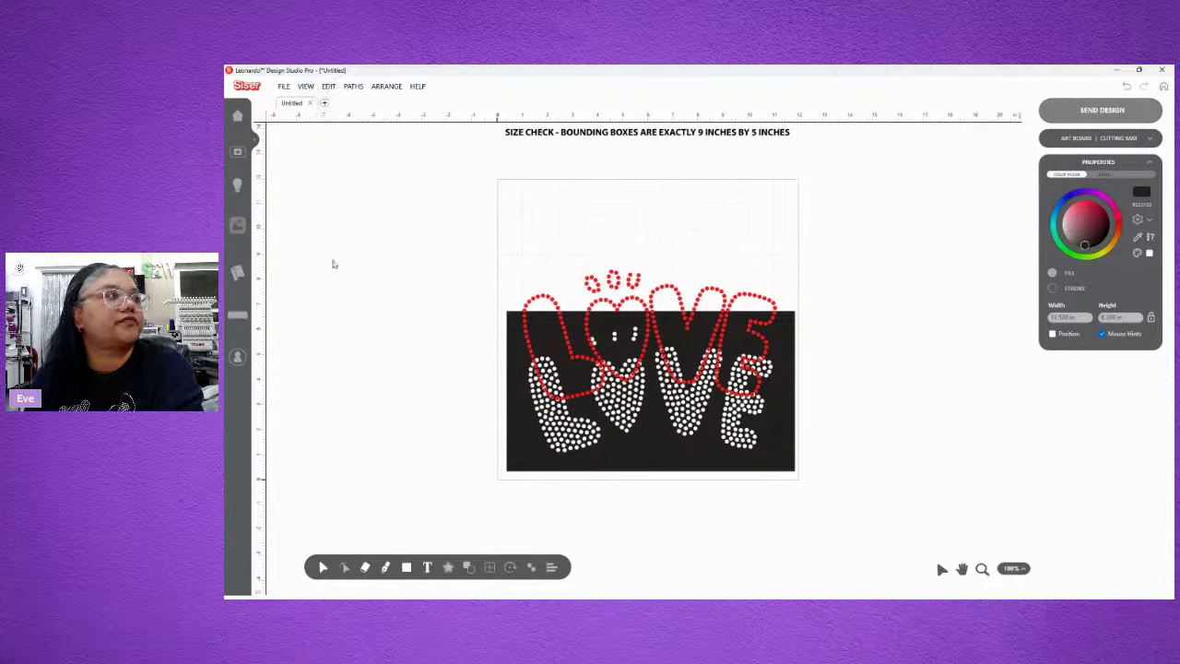
left_click(324, 87)
left_click(339, 97)
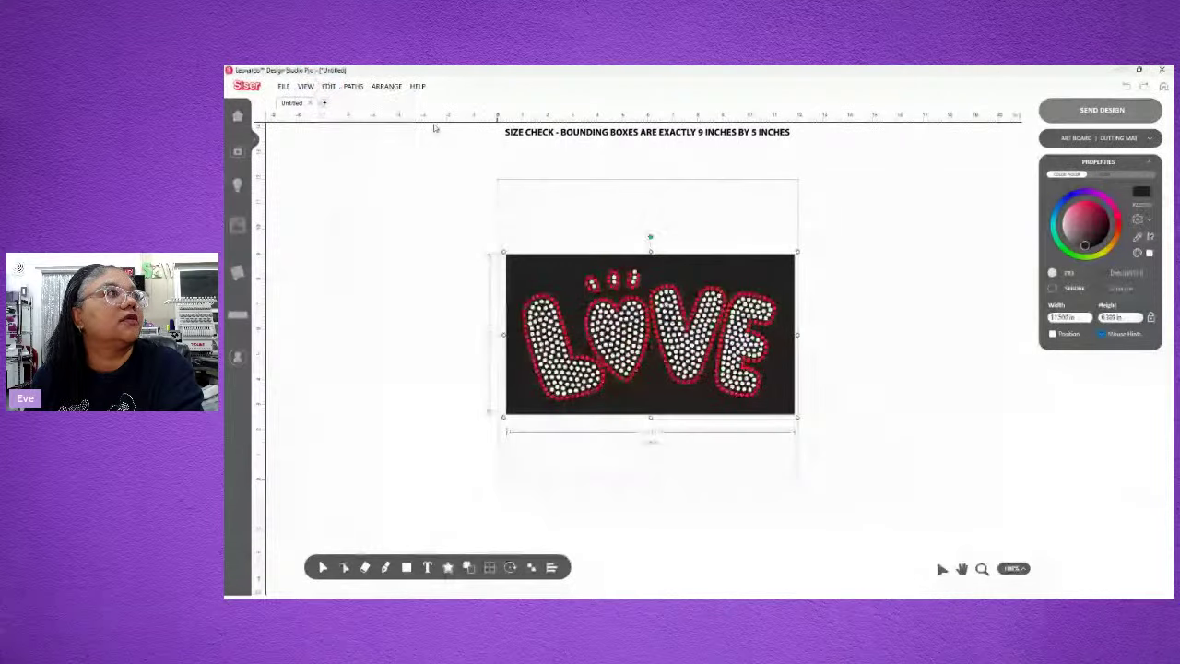
Step: Group the black panel together with all of its red and white stones
left_click_drag(475, 218, 898, 472)
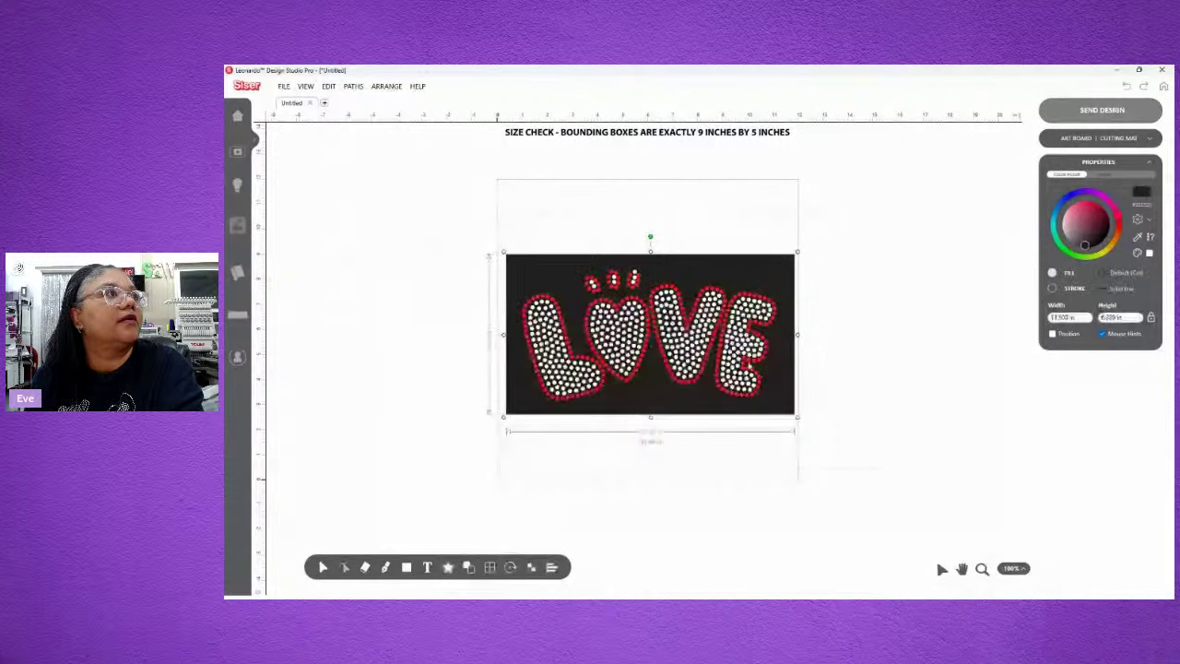
right_click(748, 364)
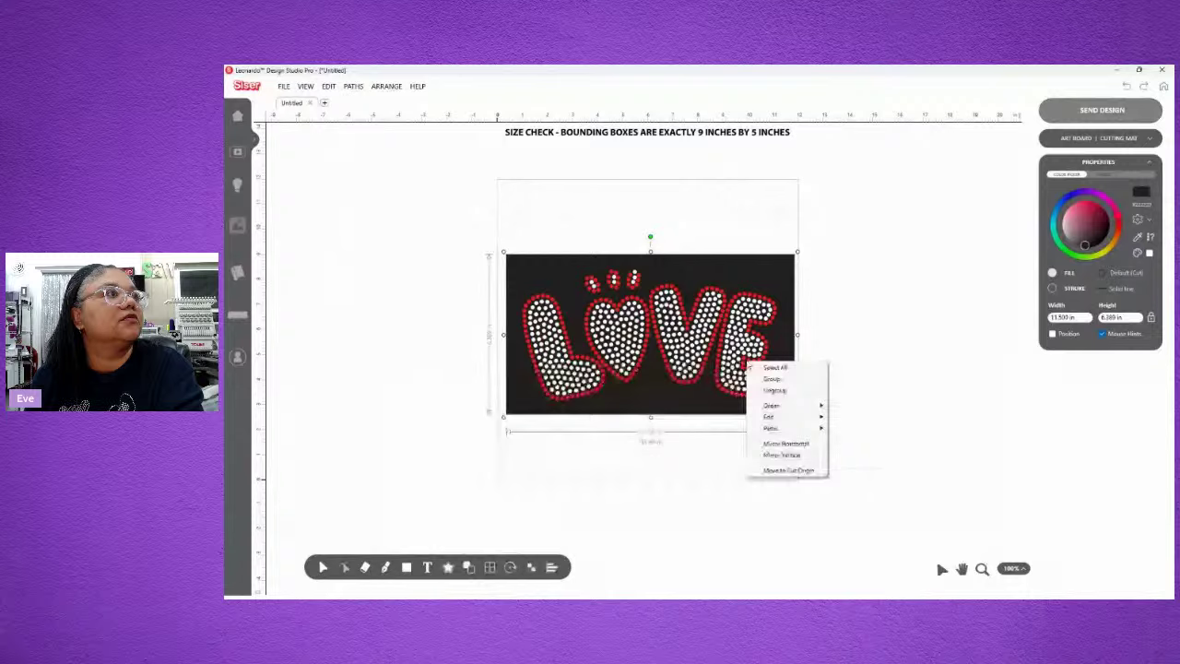
left_click(771, 377)
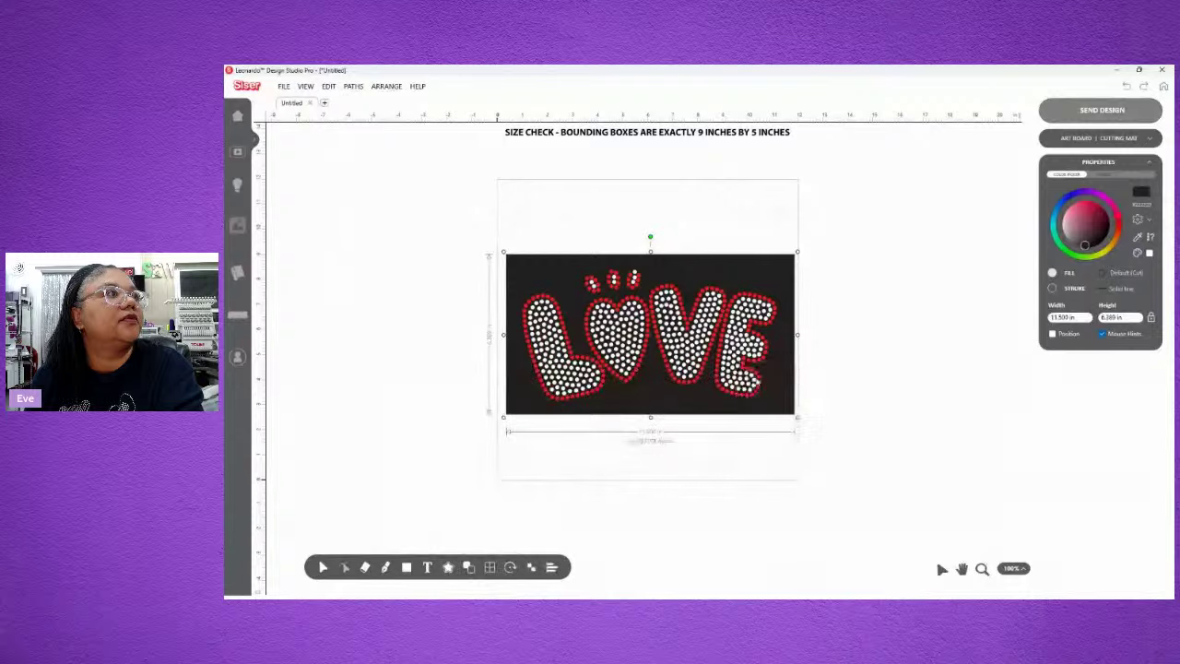
Step: Preview the selected artwork in the cutting view with layers' relative positions kept and no separation by color, and return to the design
left_click(1105, 115)
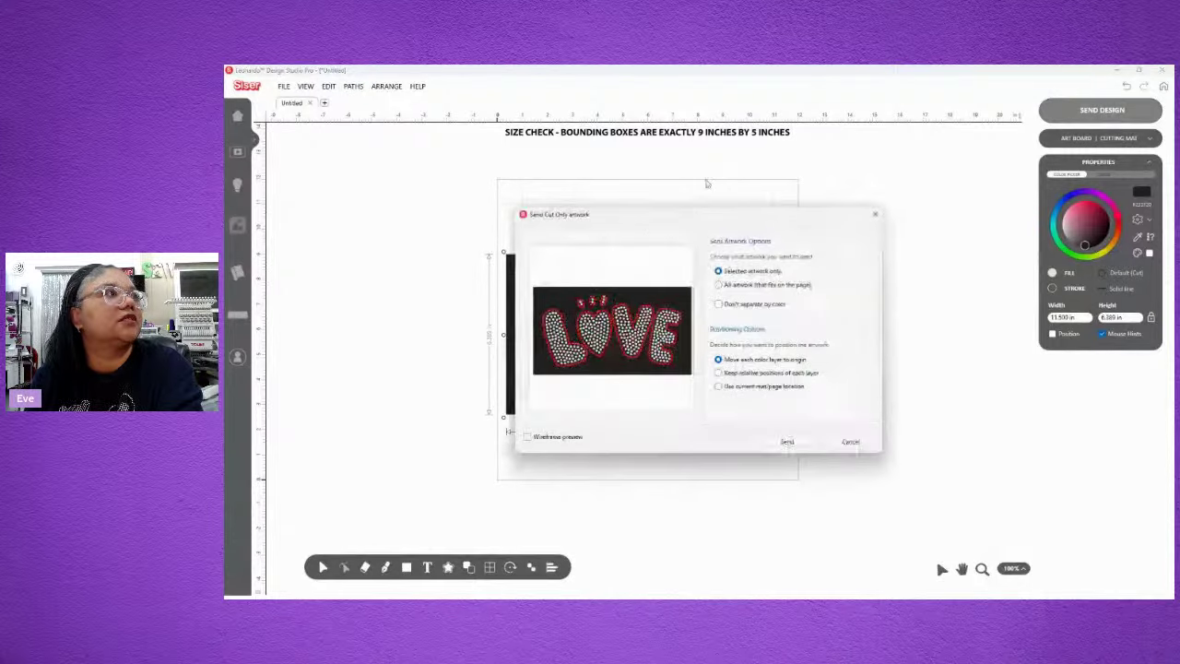
left_click(719, 372)
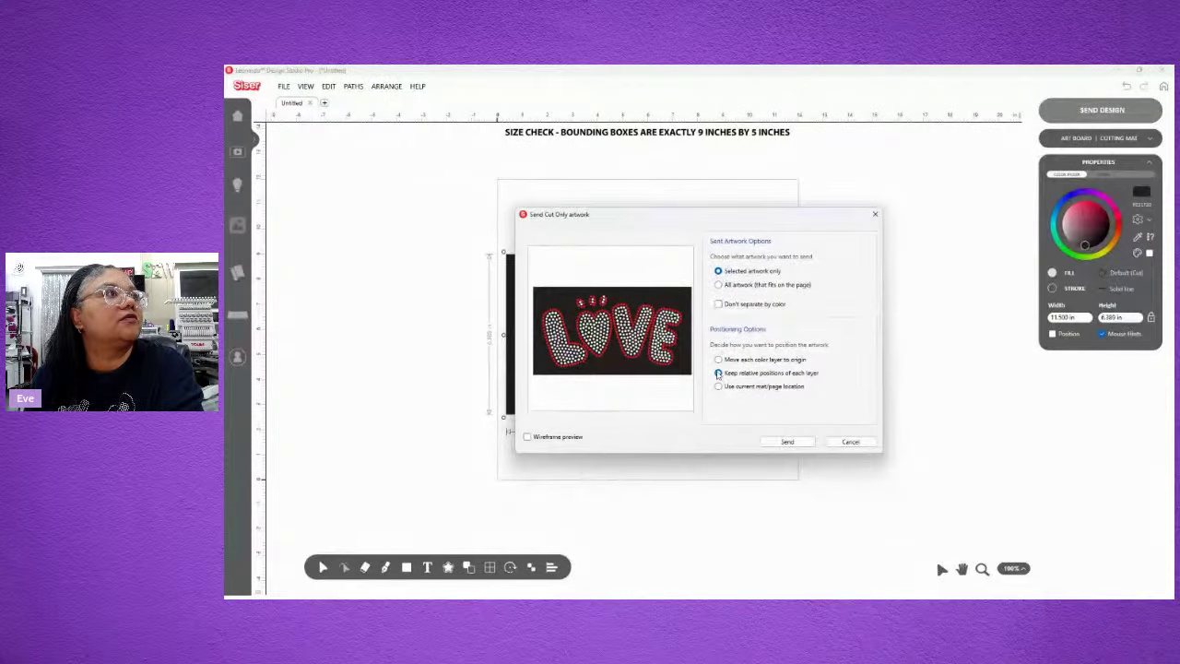
left_click(718, 304)
left_click(787, 441)
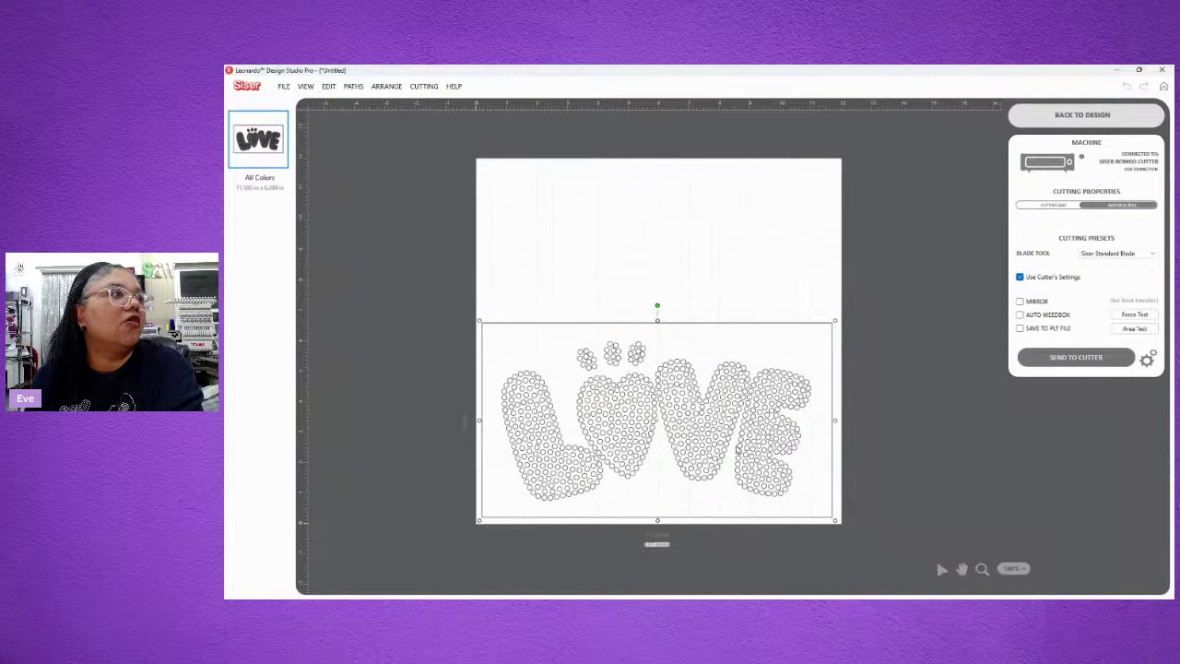
left_click(1080, 114)
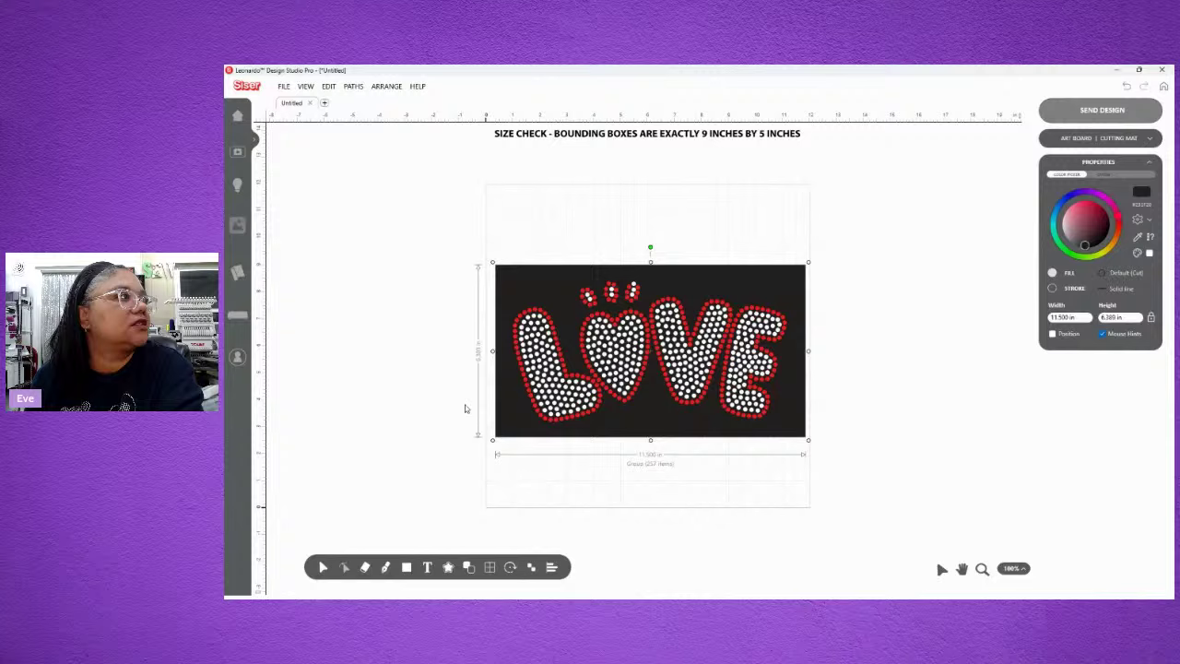
Step: Build a Print and Cut Logo contour for the LOVE group with a 0.000 in offset, round corners and holes included
left_click(447, 567)
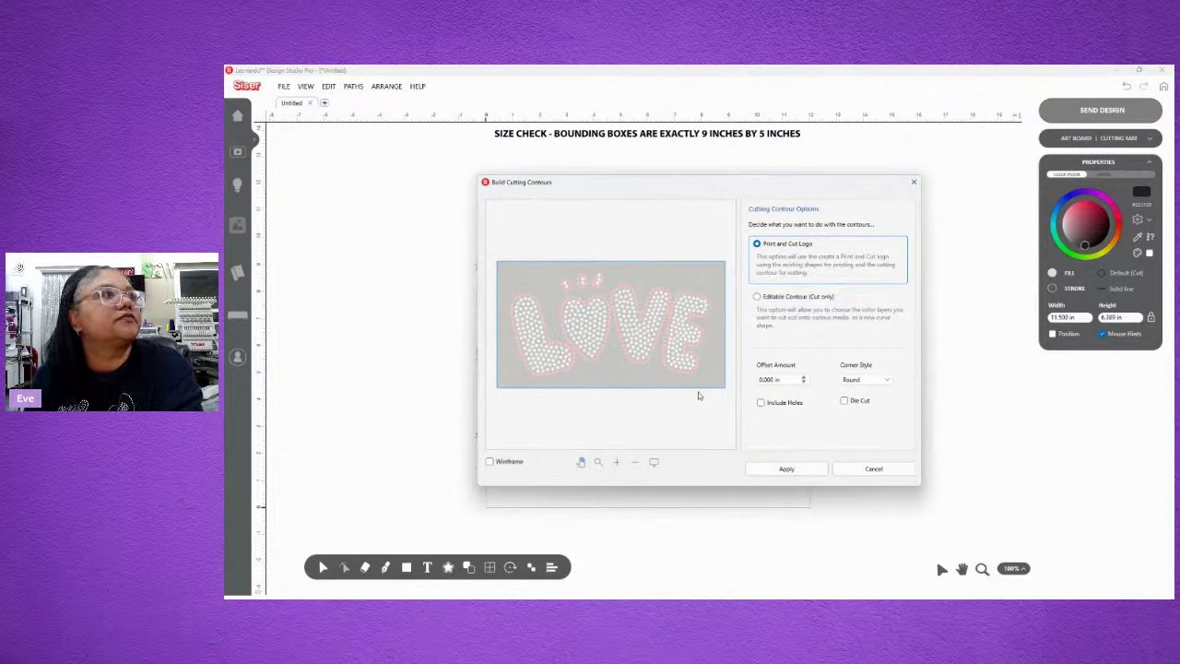
left_click(762, 403)
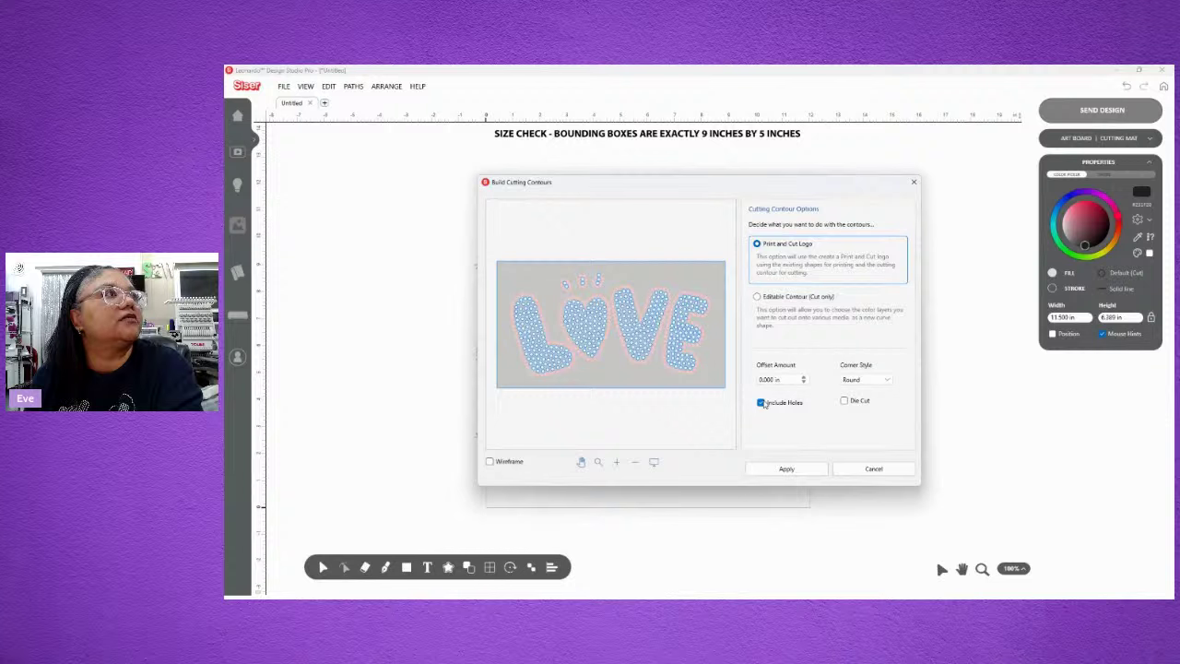
left_click(755, 297)
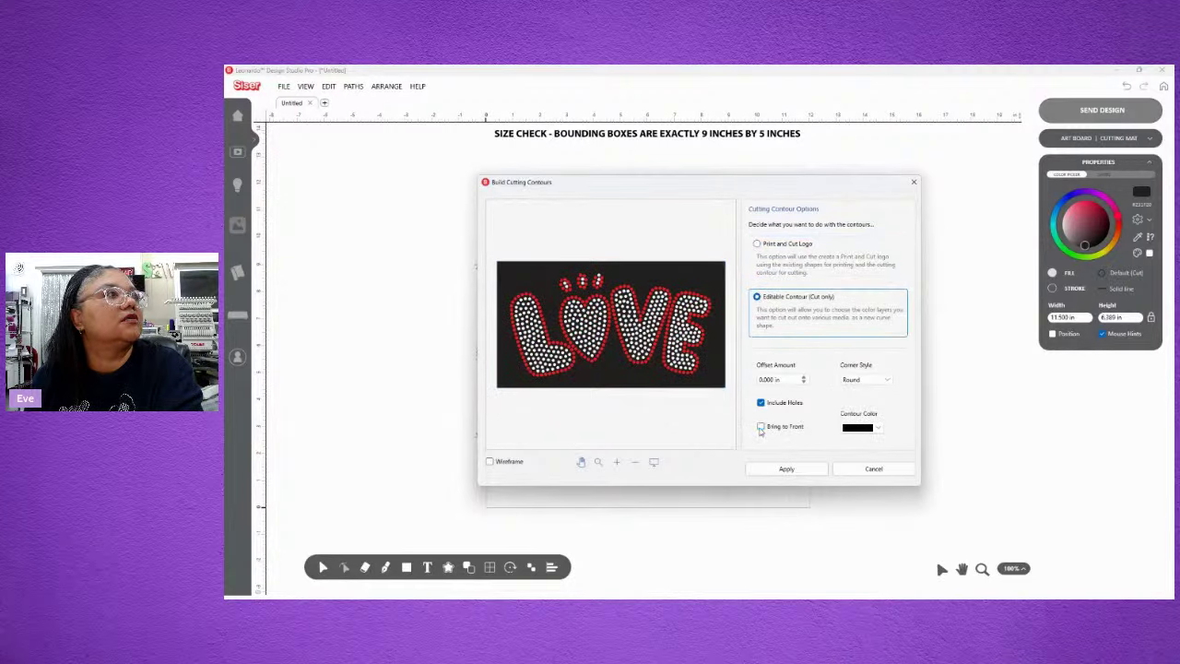
left_click(757, 245)
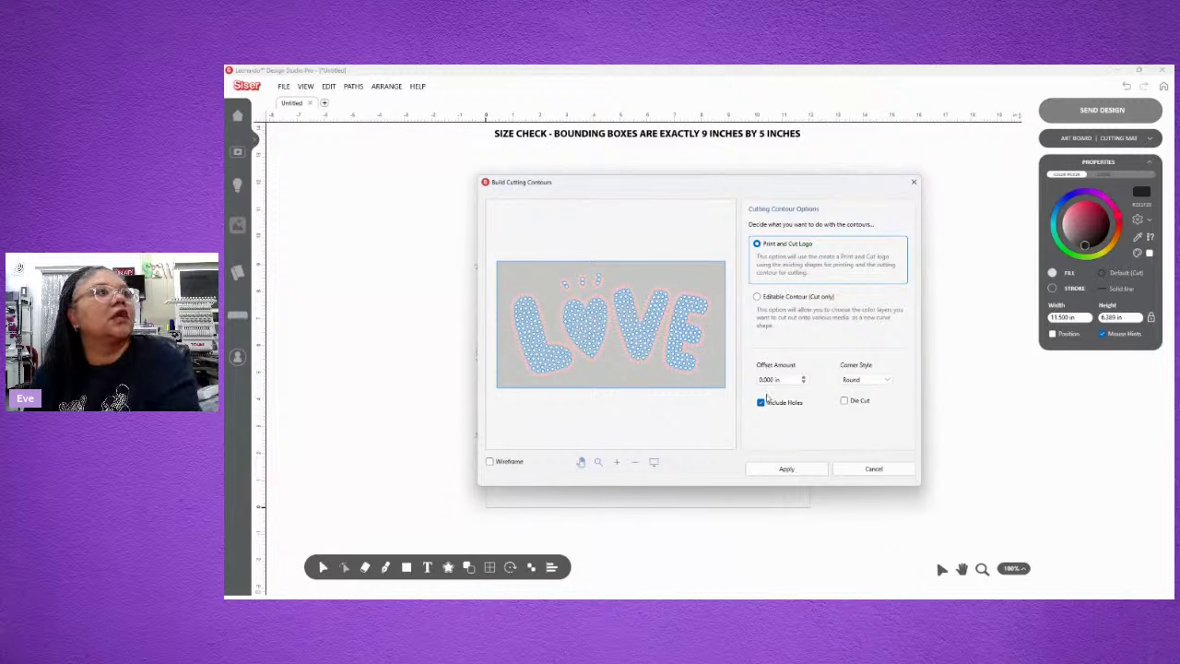
left_click(782, 470)
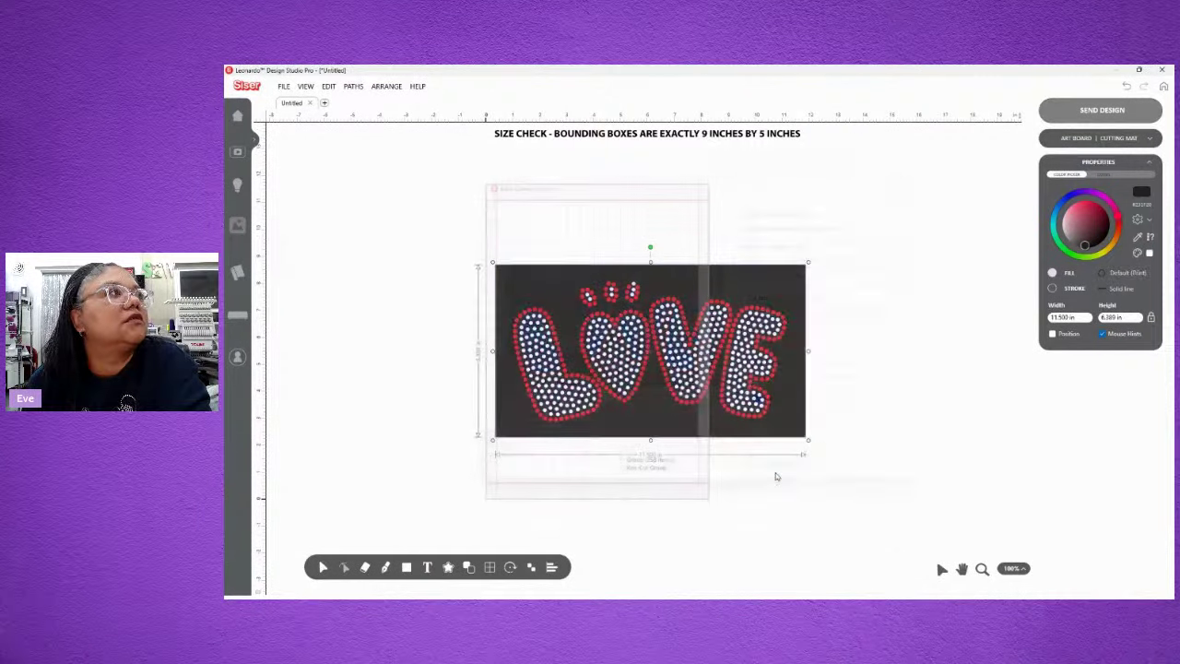
Step: Build a black Editable Contour (Cut only) for the LOVE group with a 0.000 in offset, round corners and holes included
right_click(530, 300)
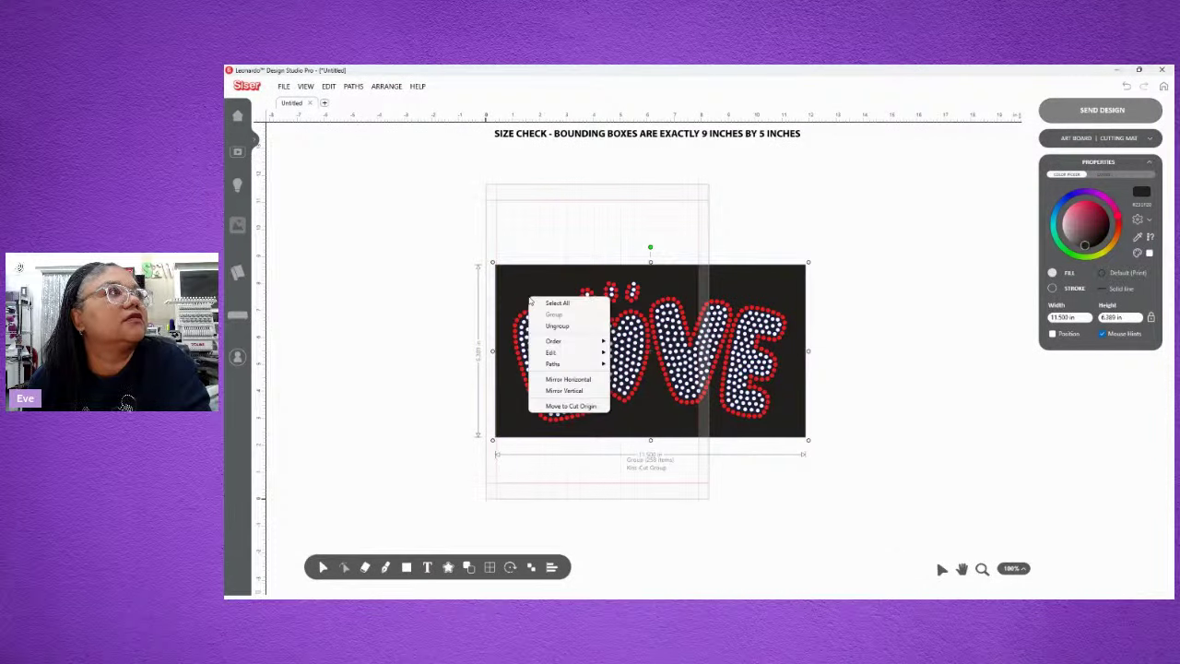
left_click(449, 566)
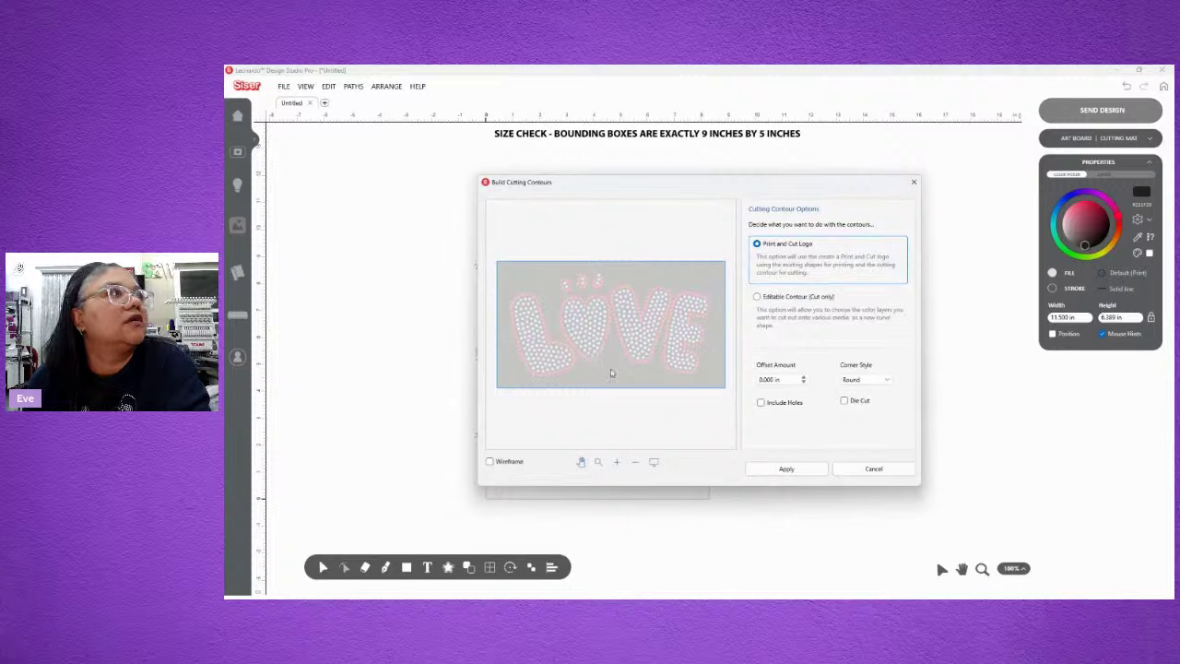
left_click(757, 297)
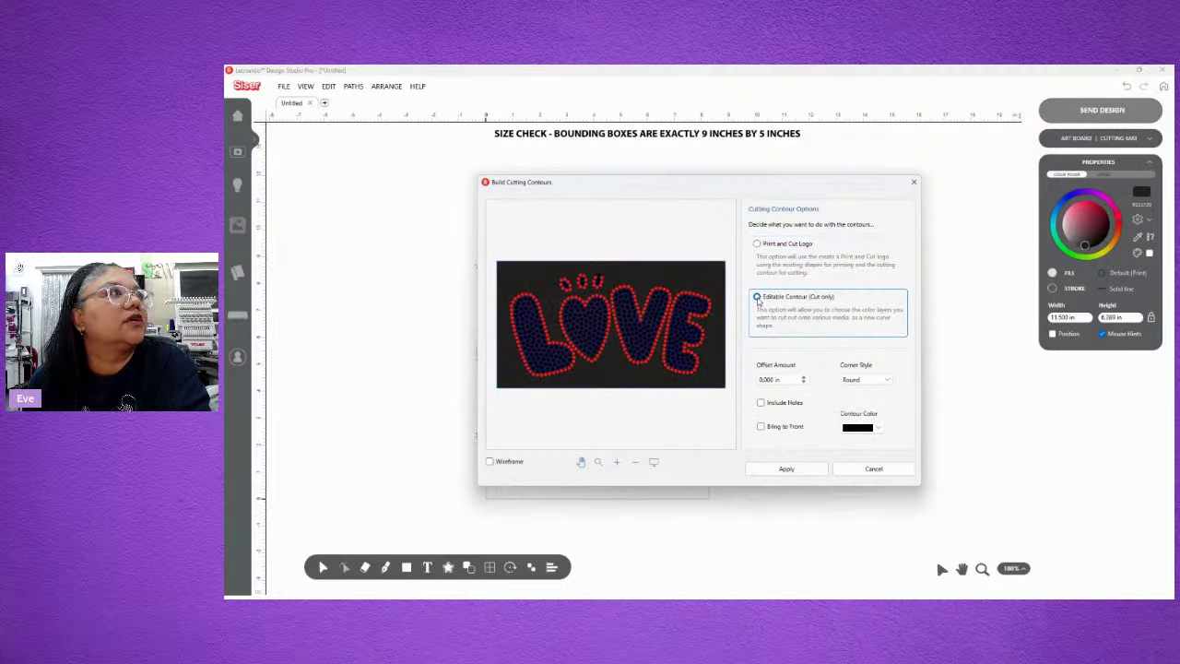
left_click(762, 403)
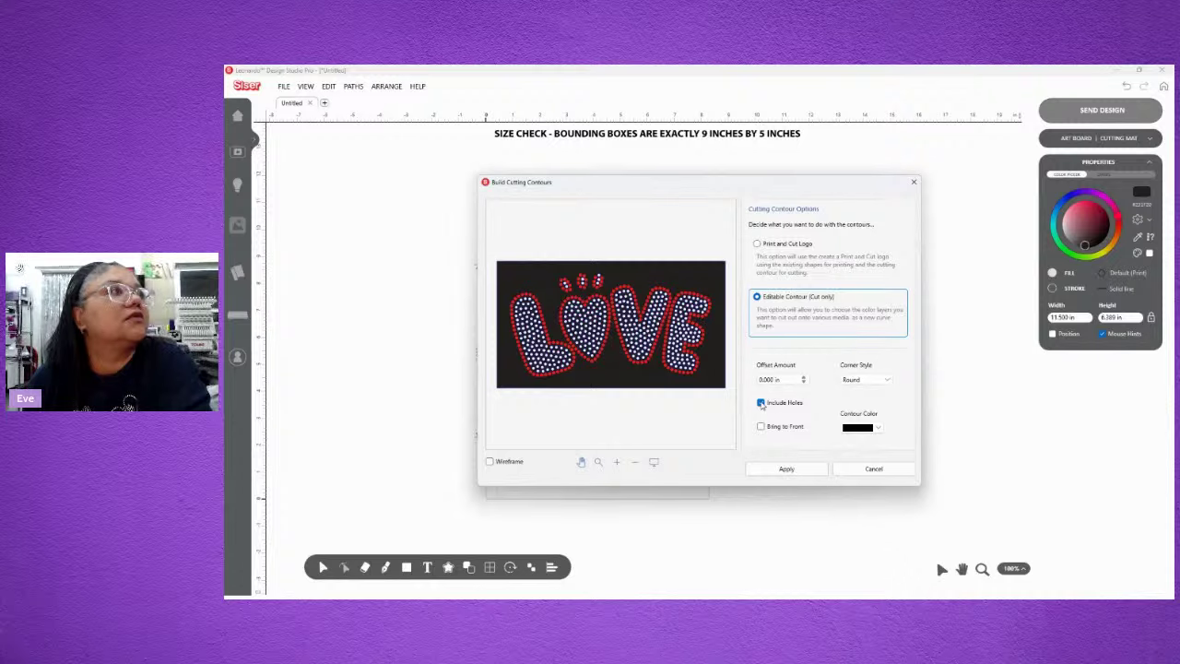
left_click(771, 471)
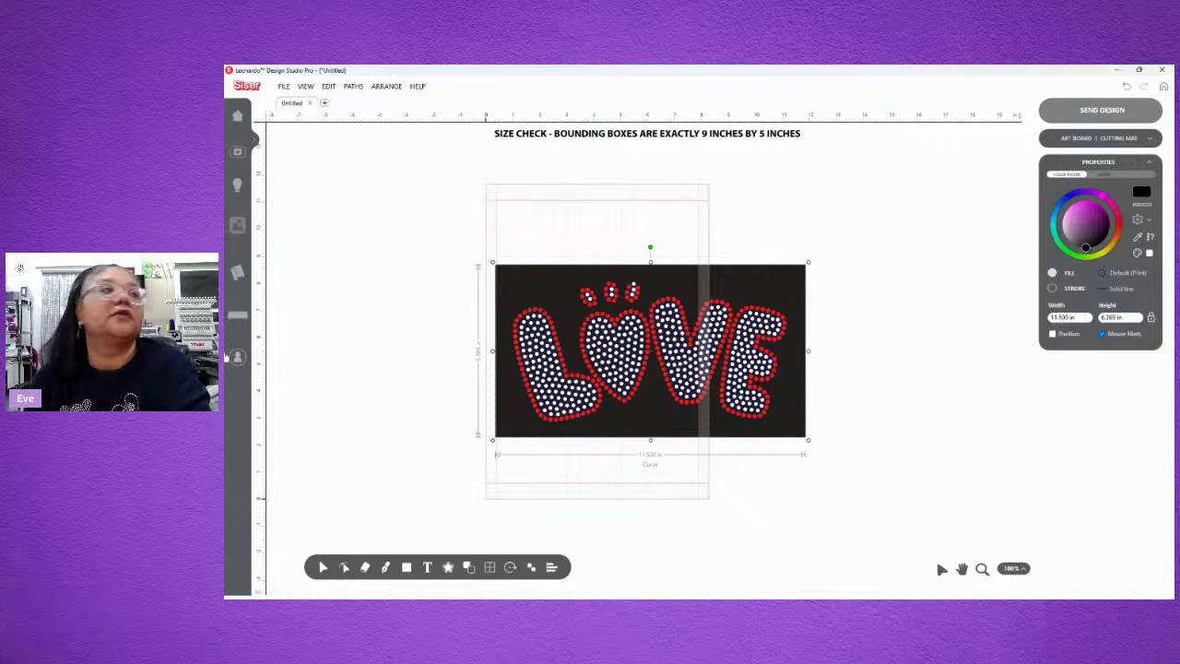
Step: Delete the whole LOVE artwork with its contour from the art board, leaving only the SIZE CHECK line
mouse_move(242, 357)
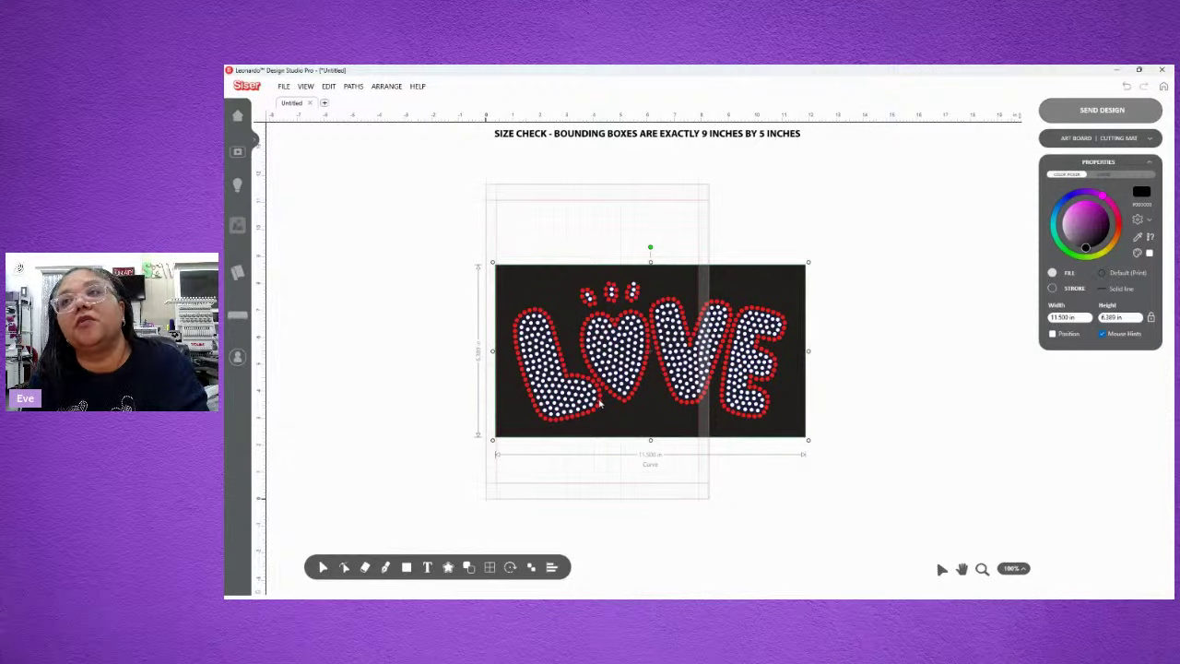
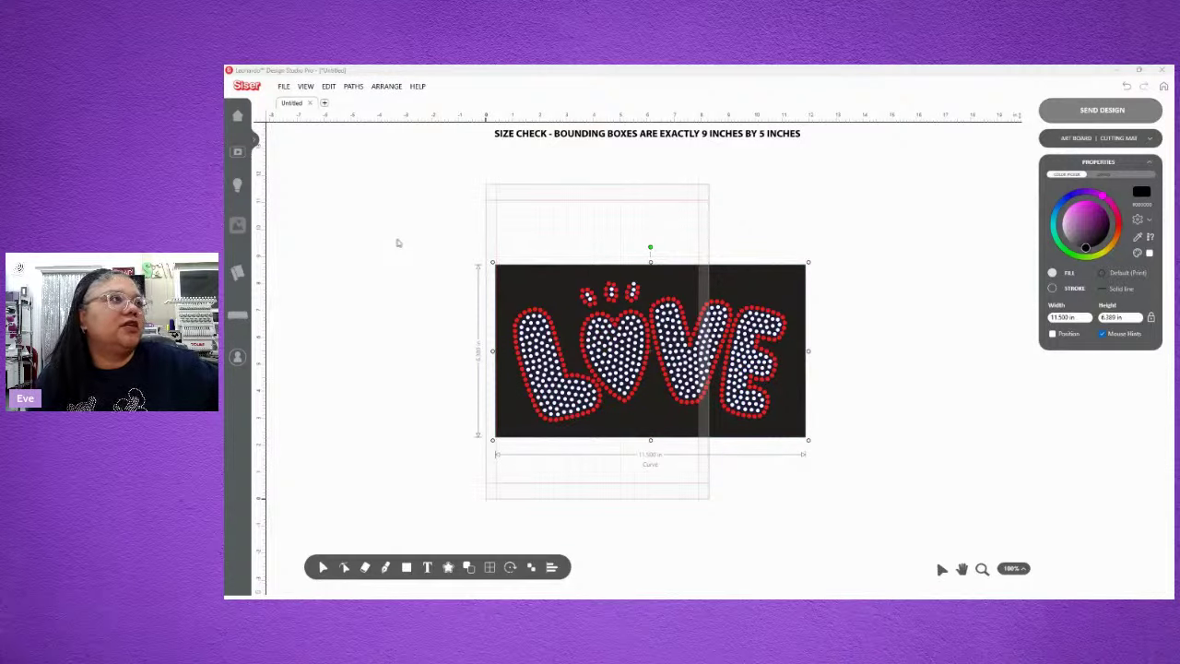
left_click_drag(397, 240, 901, 470)
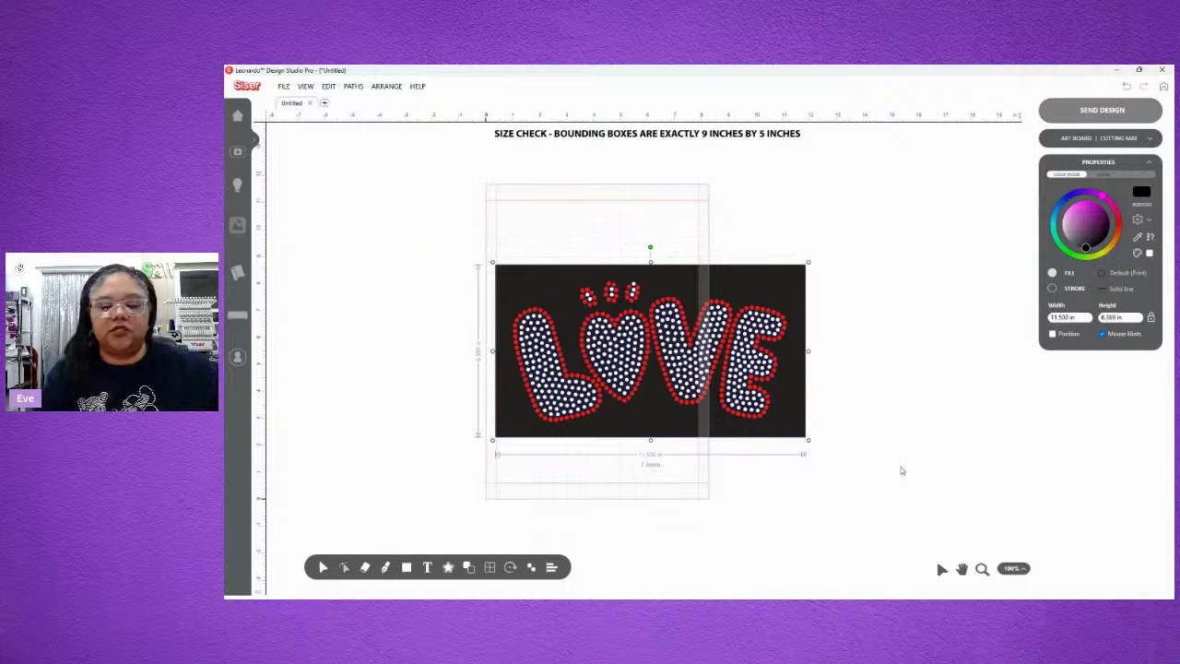
key("Delete")
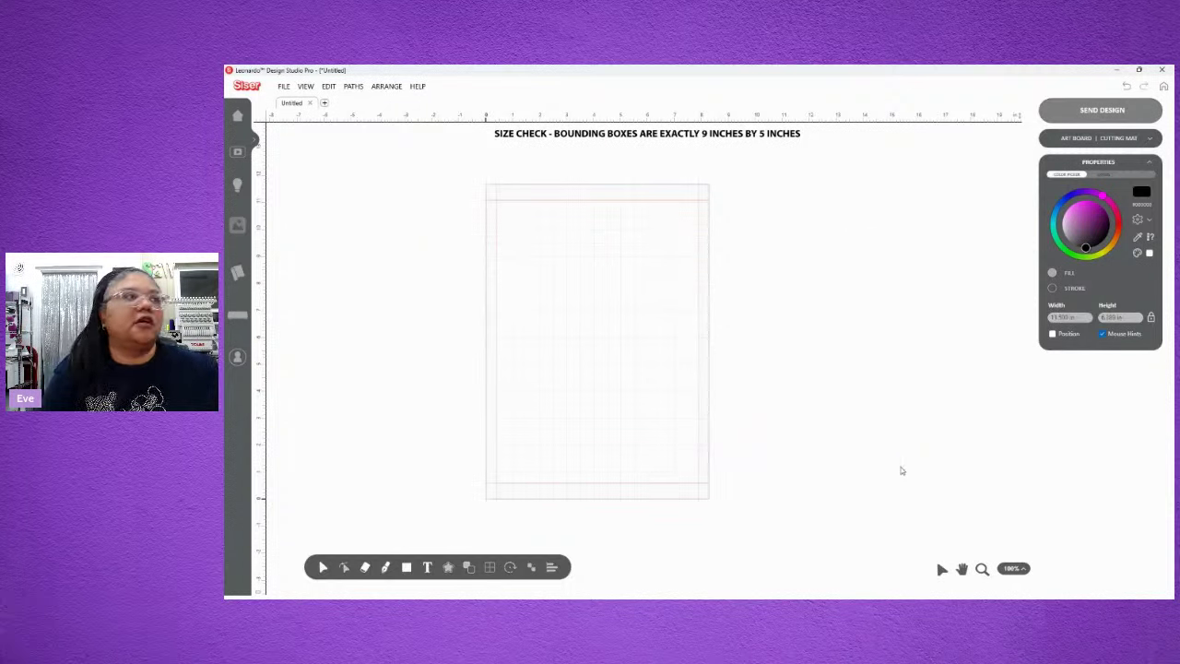
Step: Import the Bubble Love ss1 DESIGN SPACE file as Cut only, without alignment marks or solid fills
left_click(283, 86)
left_click(304, 132)
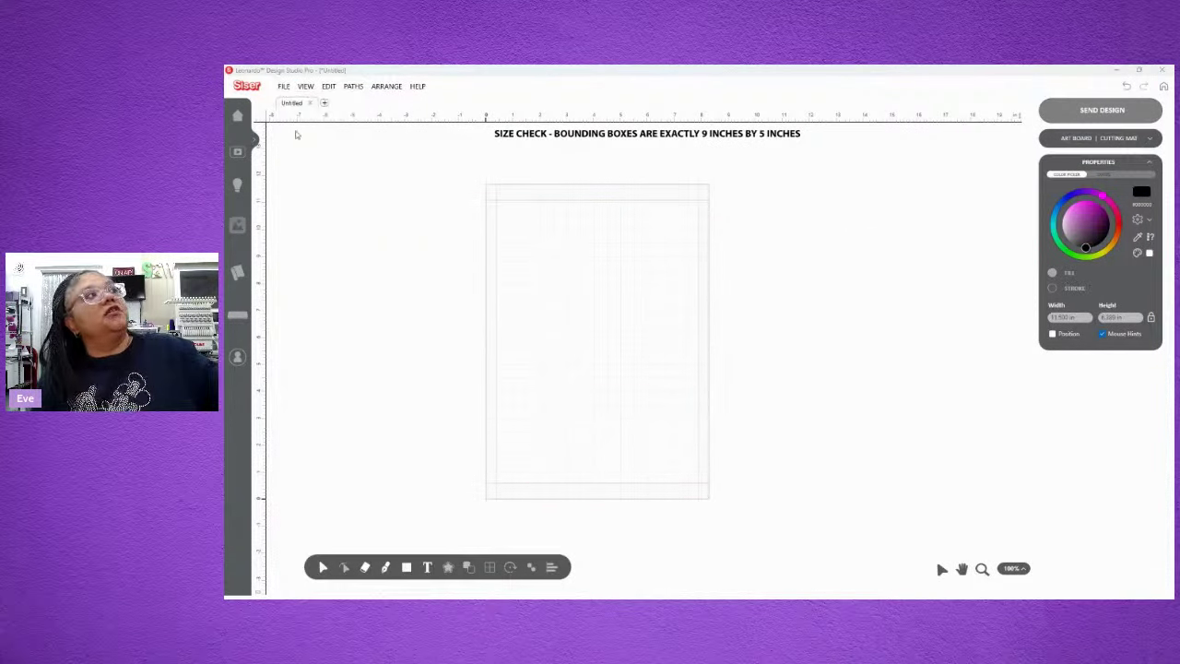
left_click(446, 232)
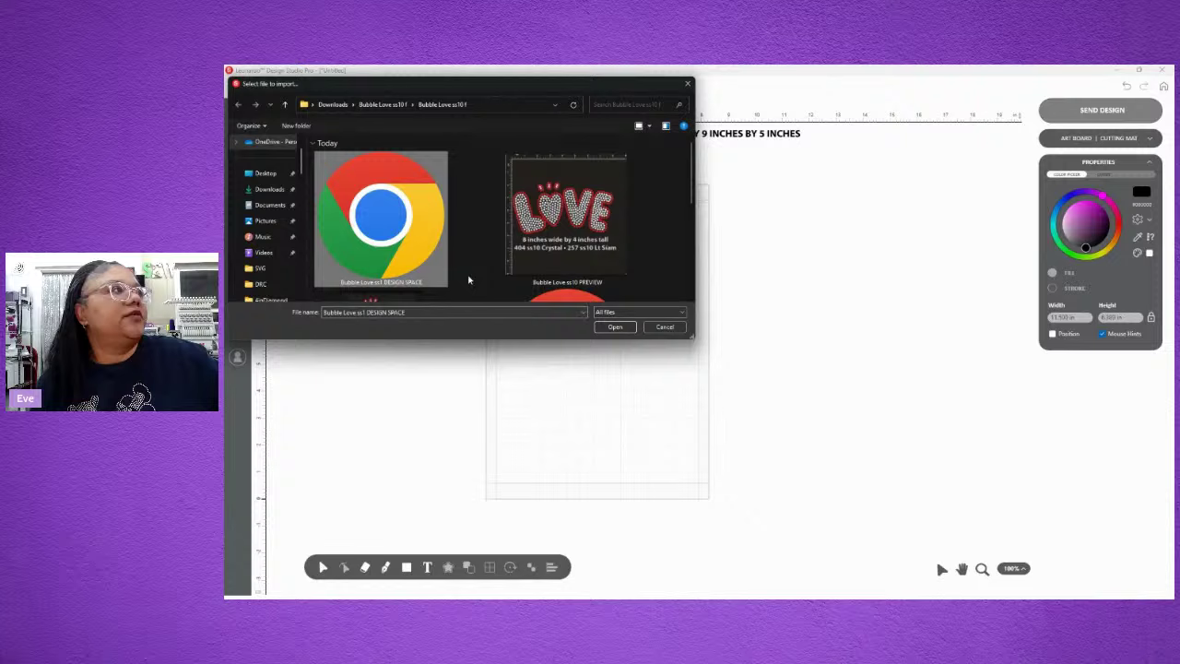
left_click(616, 328)
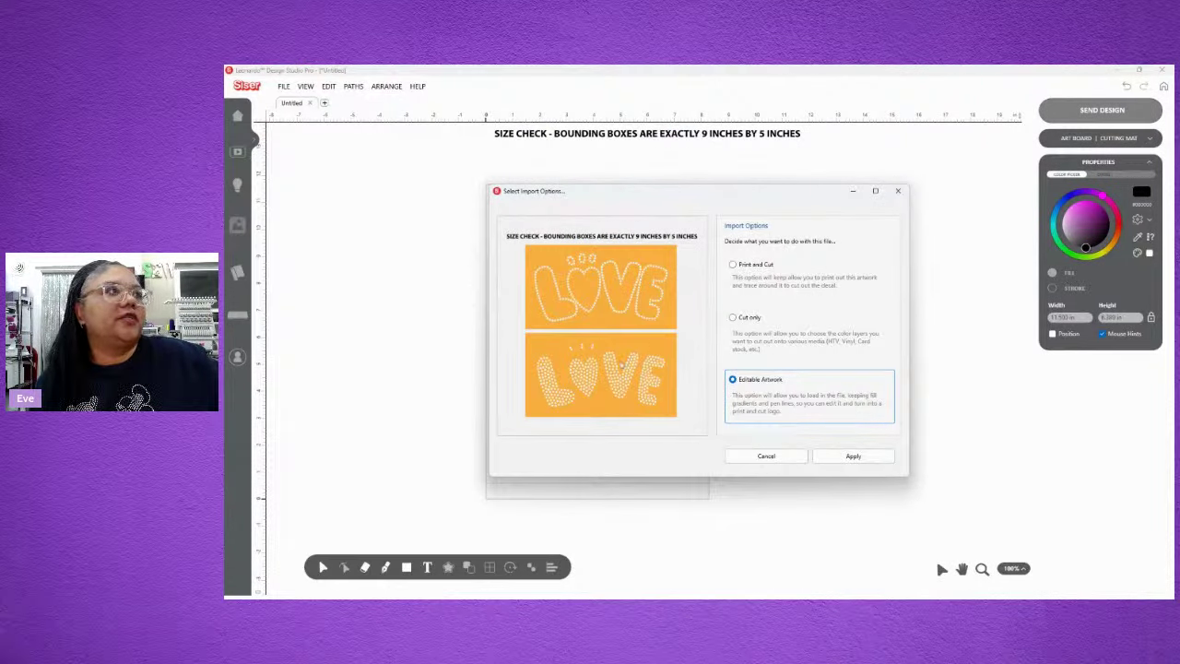
left_click(744, 319)
left_click(834, 452)
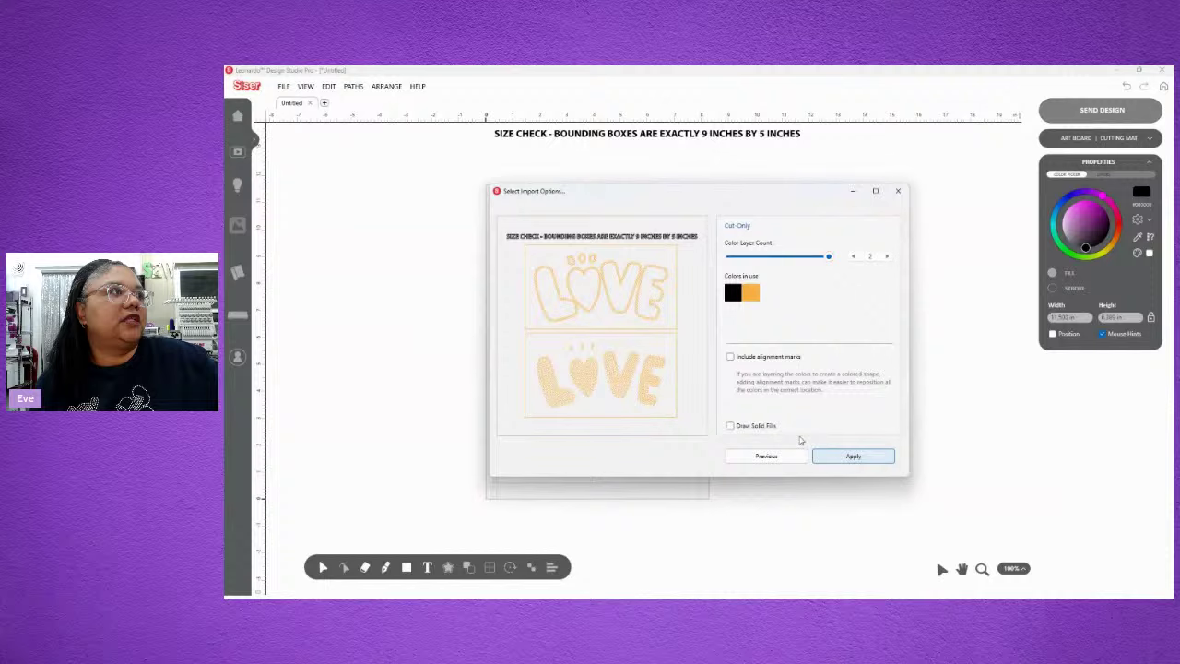
left_click(876, 458)
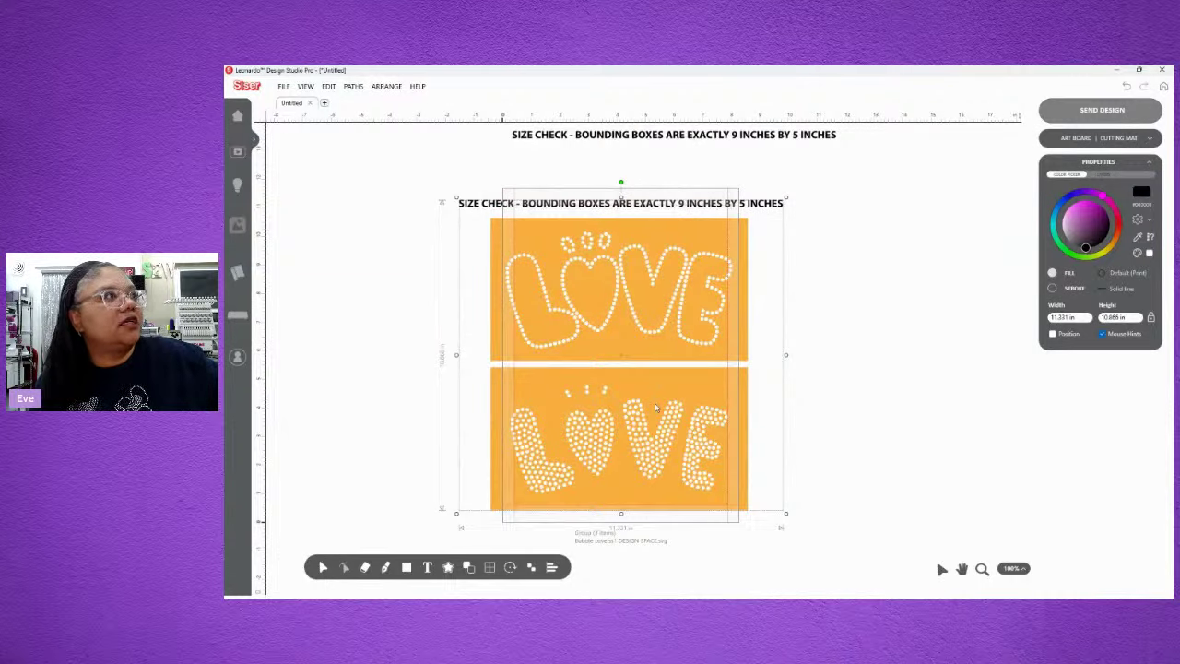
Step: Move the imported two-panel artwork clear of the SIZE CHECK line above it and ungroup it
left_click_drag(749, 396, 797, 451)
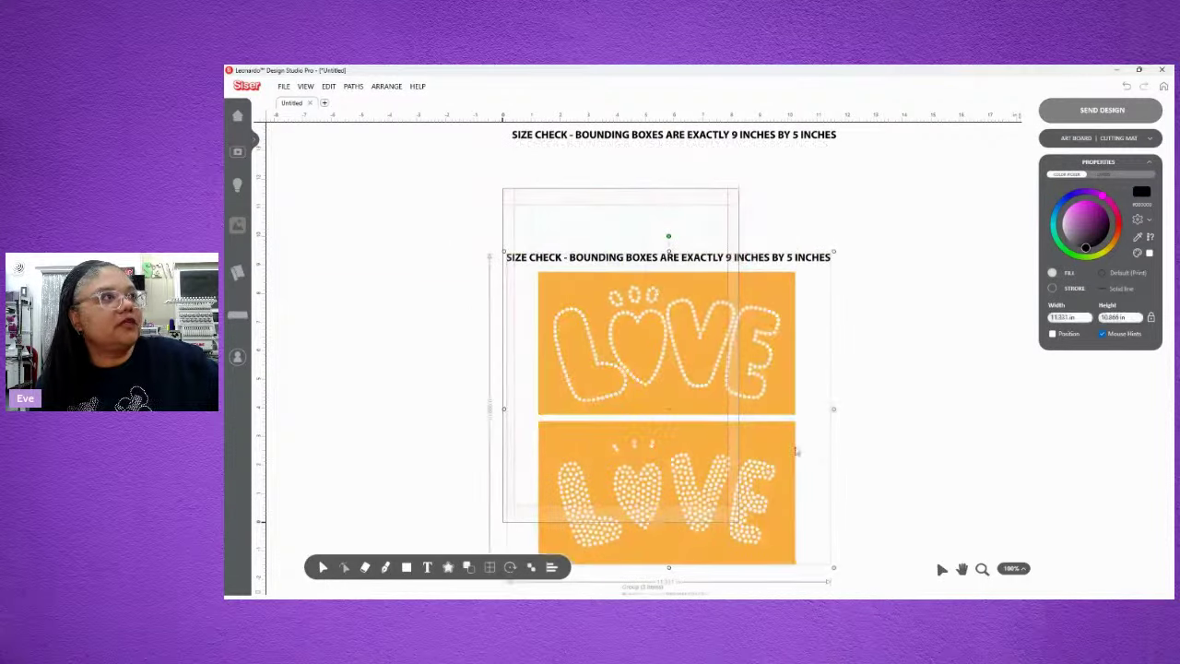
left_click(879, 408)
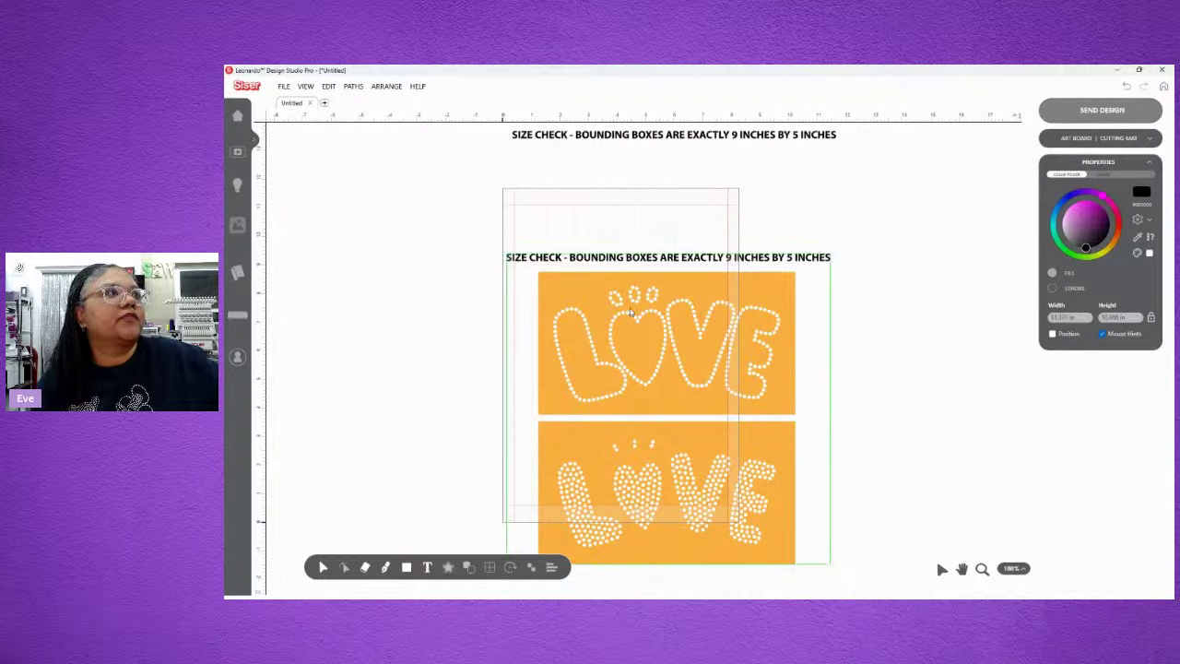
left_click(621, 338)
right_click(621, 338)
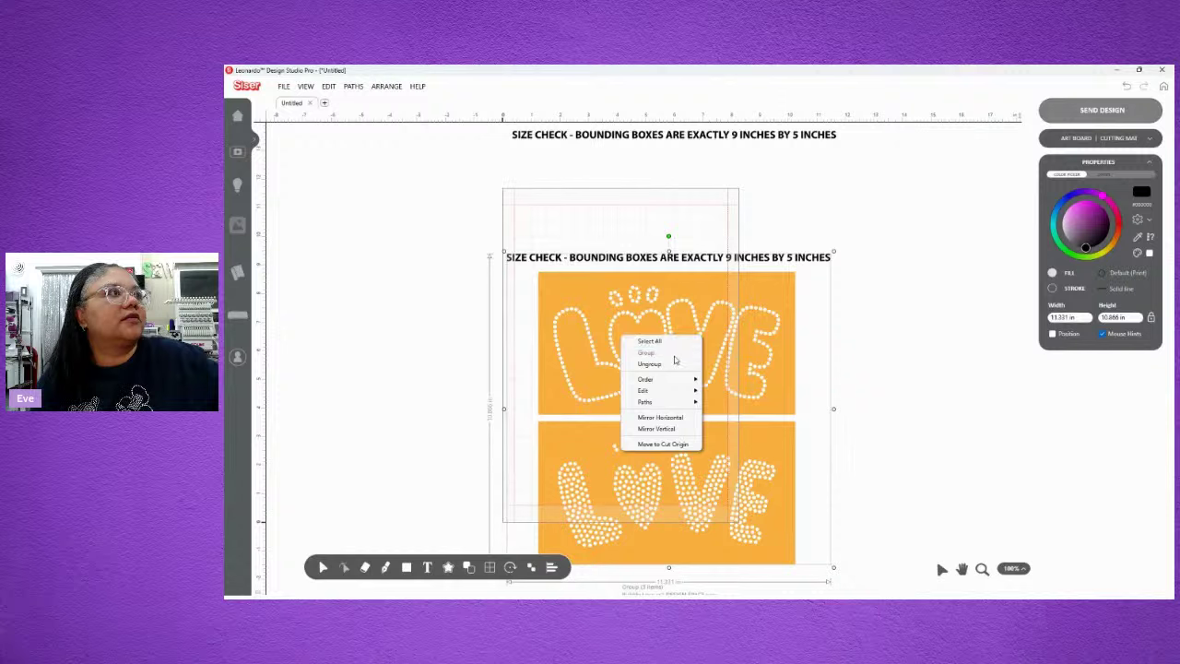
left_click(650, 362)
left_click(908, 334)
Step: Build a Print and Cut Logo contour with 0.000 in offset, round corners and holes for the outline LOVE panel, and offset the two panels
left_click(746, 350)
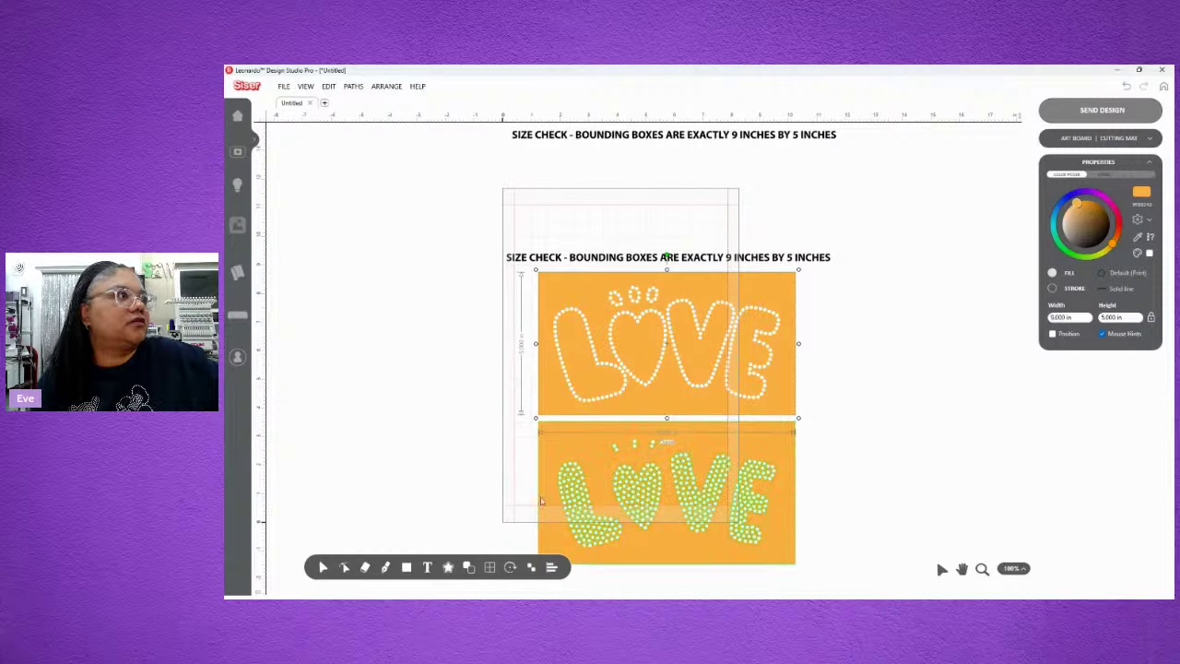
left_click(448, 567)
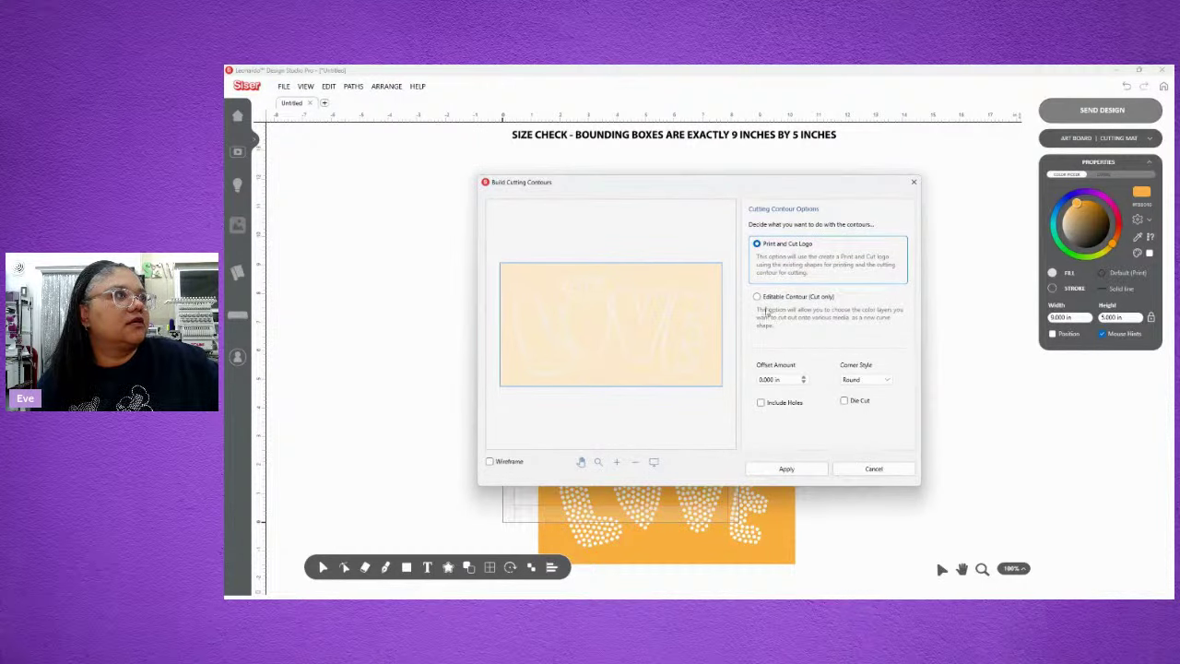
left_click(757, 297)
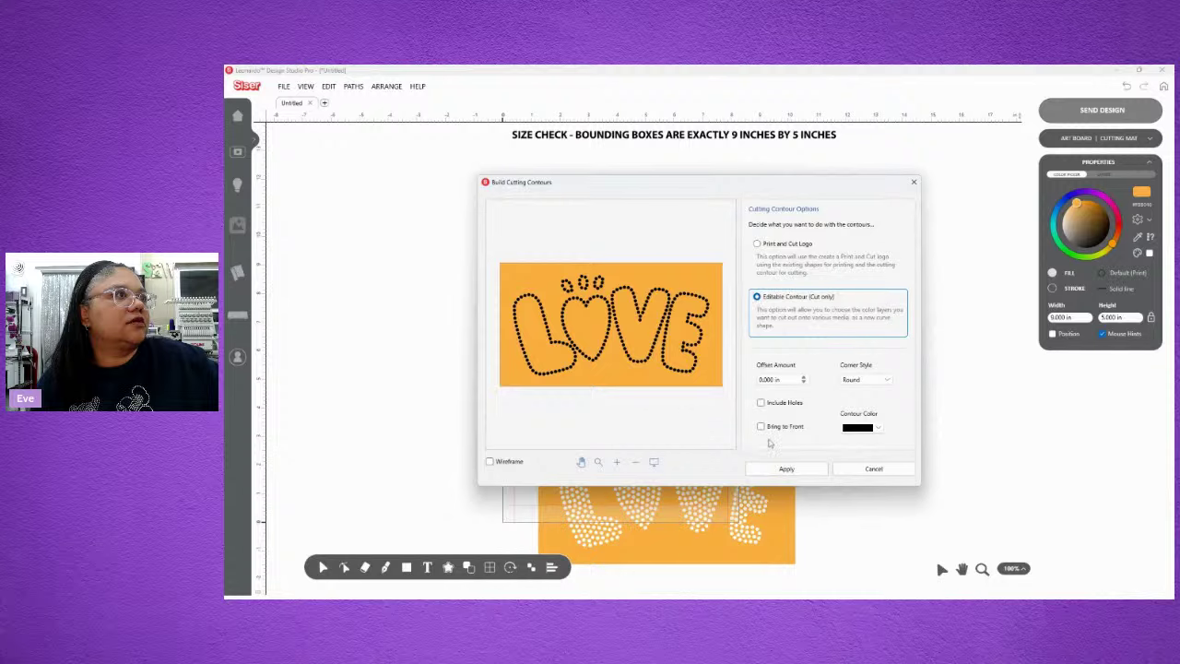
left_click(786, 243)
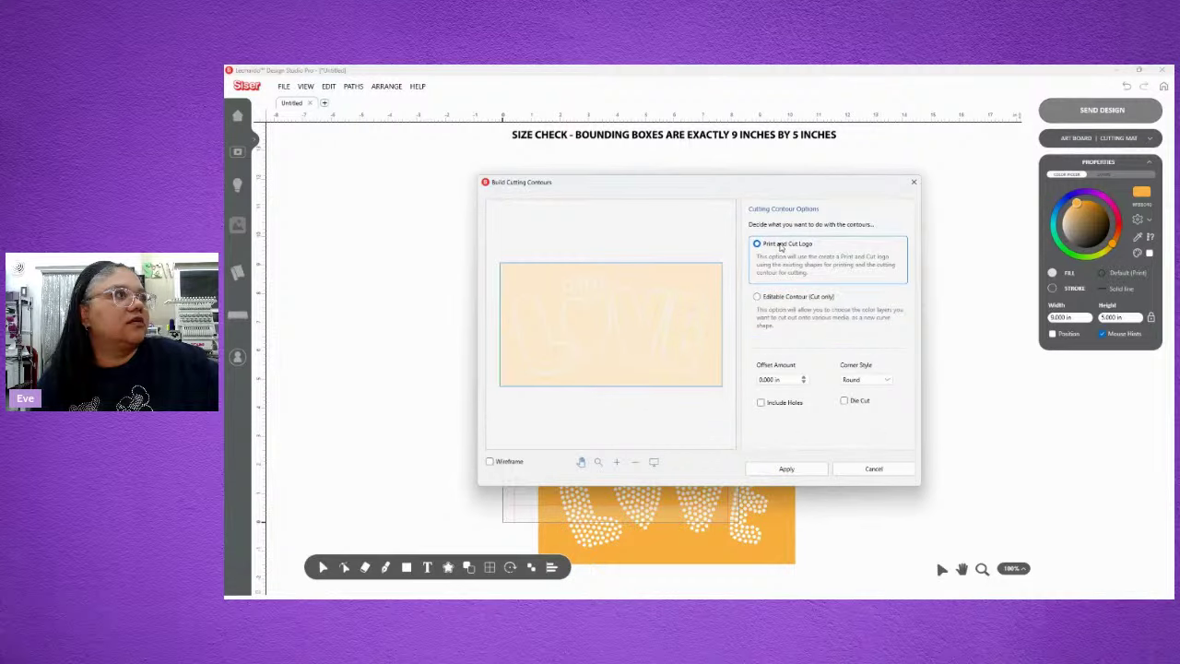
left_click(774, 403)
left_click(785, 468)
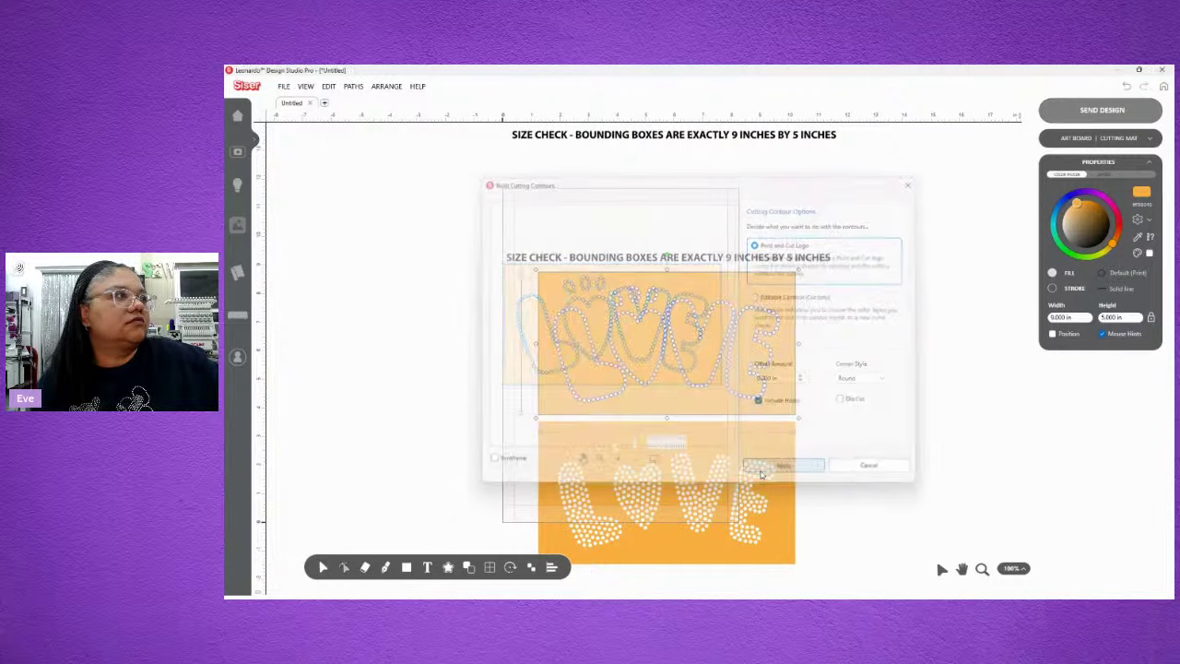
mouse_move(682, 366)
left_mouse_down()
mouse_move(626, 369)
mouse_move(715, 372)
mouse_move(626, 340)
mouse_move(682, 375)
left_mouse_up()
left_click_drag(678, 478, 697, 475)
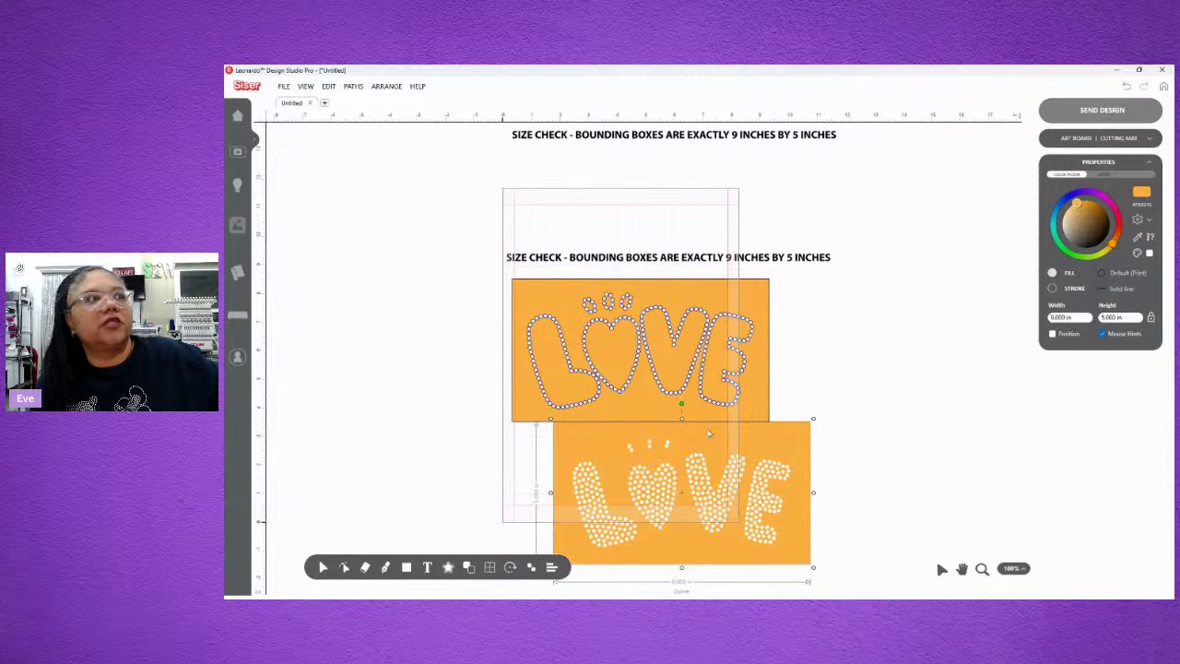
Step: Import the Bubble Love ss10 SVG with its black and two orange panels as Cut only, using five color layers
left_click(284, 86)
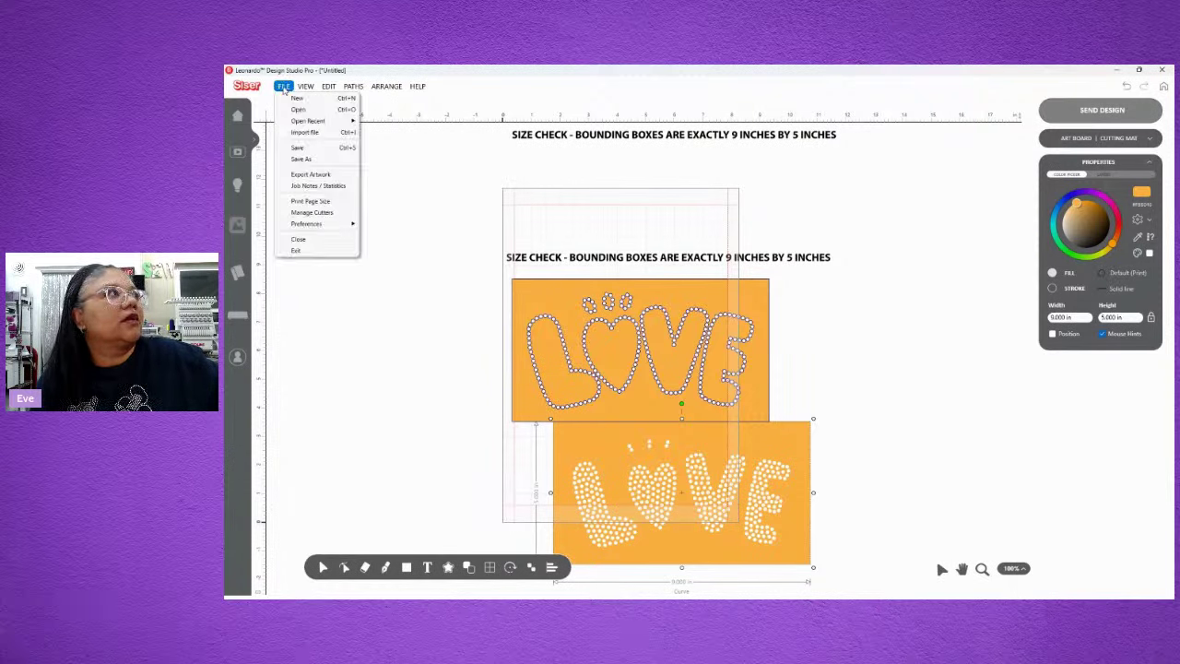
left_click(304, 134)
scroll(539, 231, "down", 2)
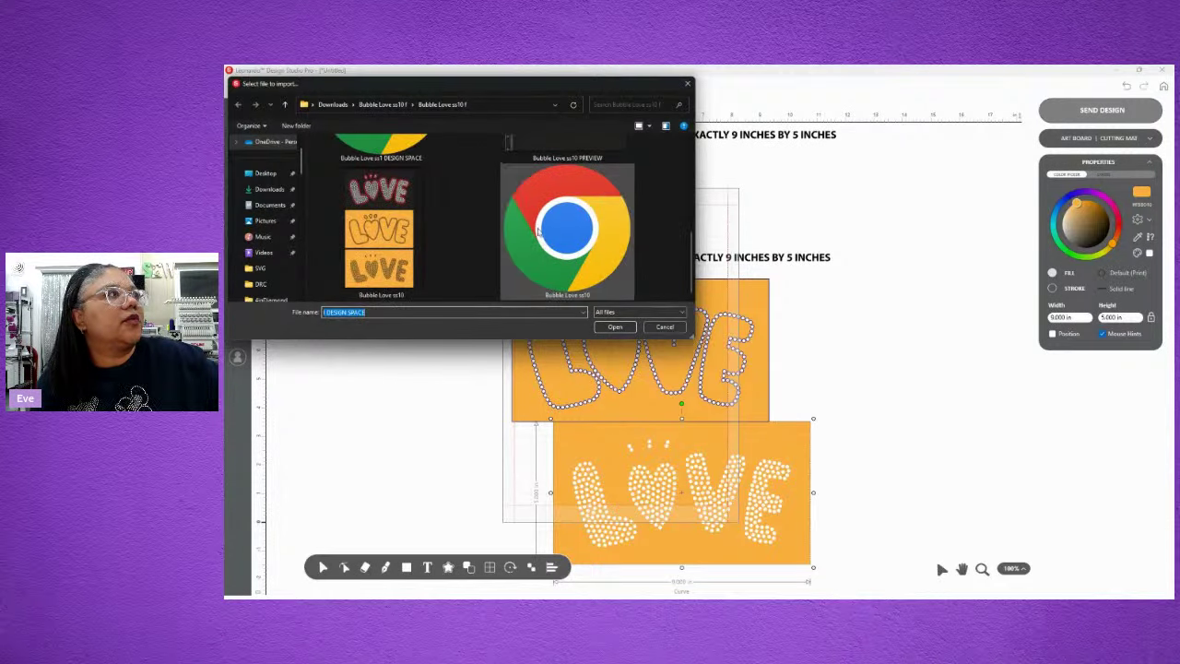
left_click(539, 231)
left_click(613, 327)
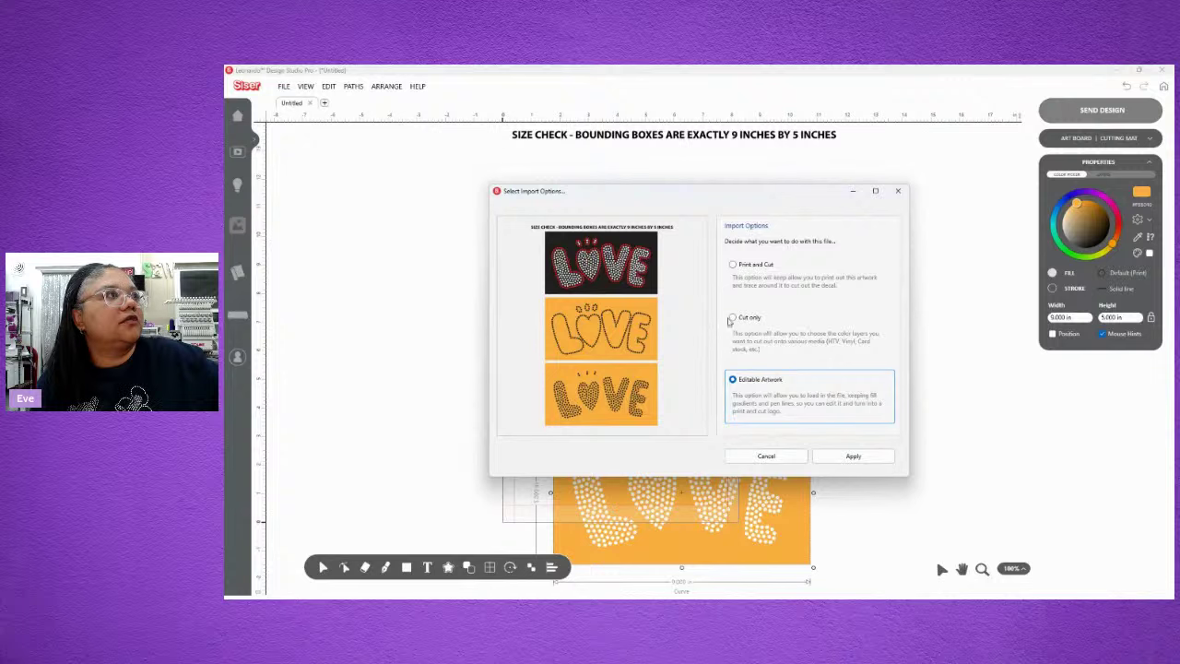
left_click(732, 318)
left_click(852, 455)
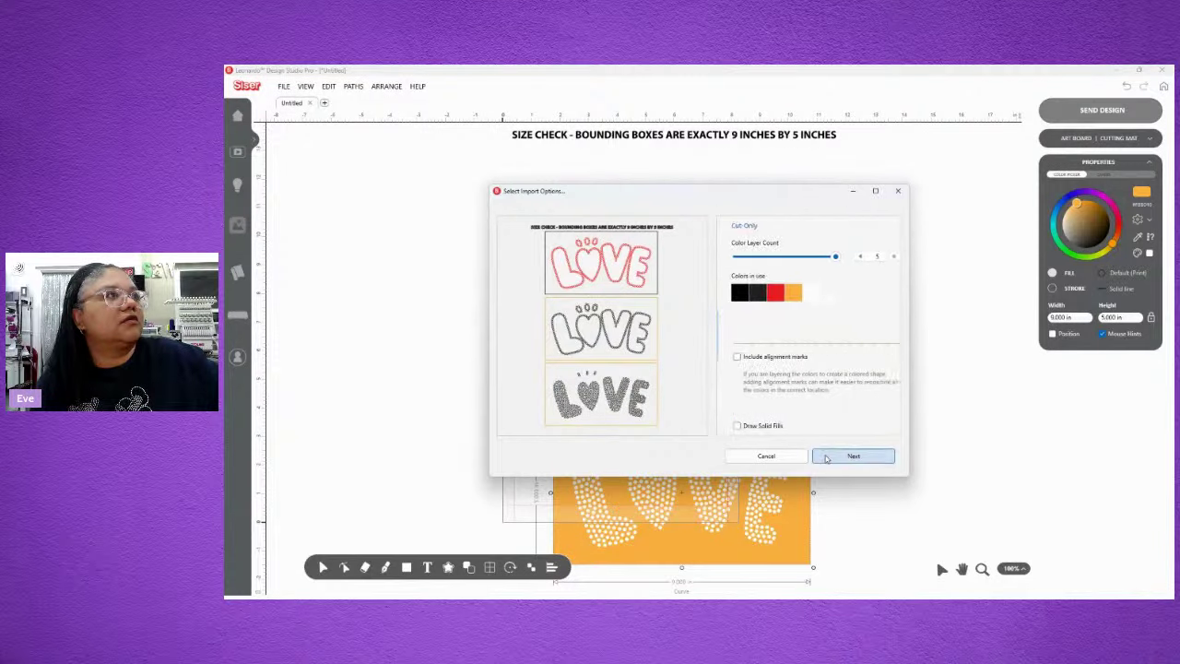
left_click(850, 456)
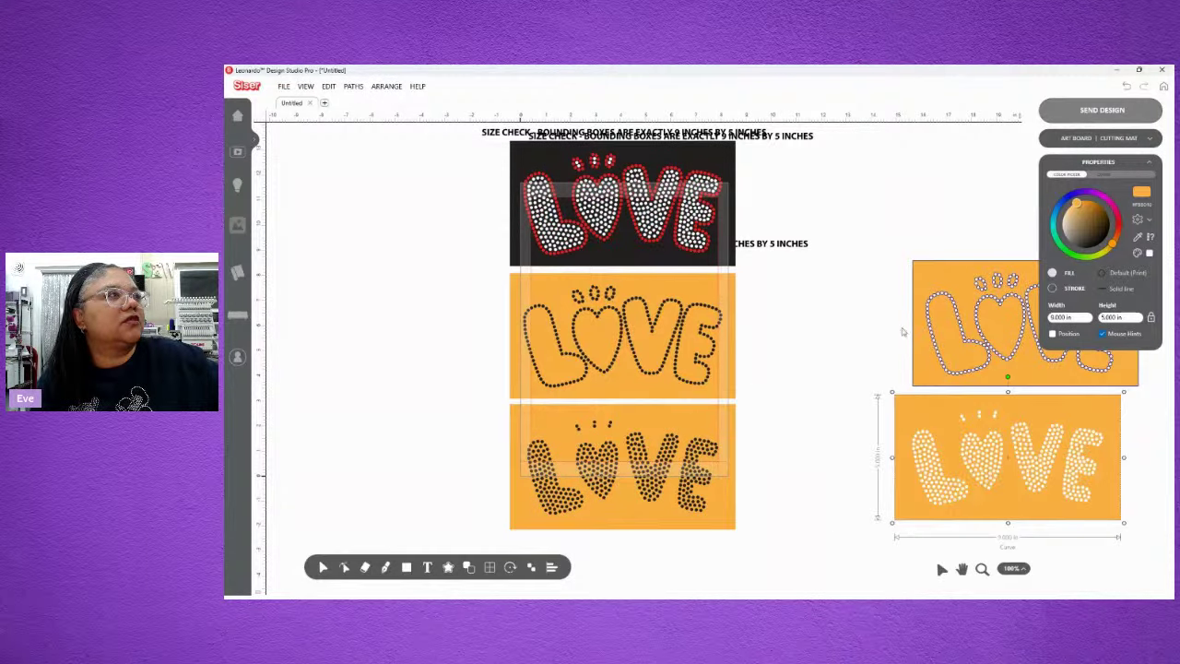
Step: Move the two older SIZE CHECK lines away from the new import to above the earlier orange panels
left_click(703, 295)
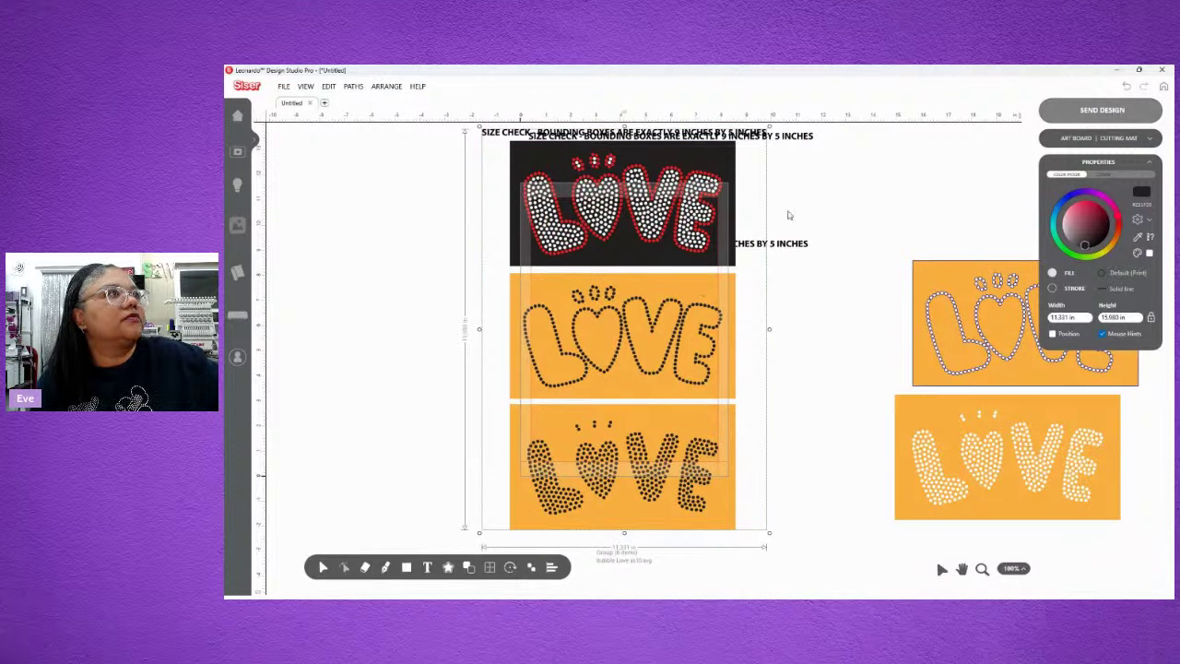
left_click_drag(785, 243, 1100, 237)
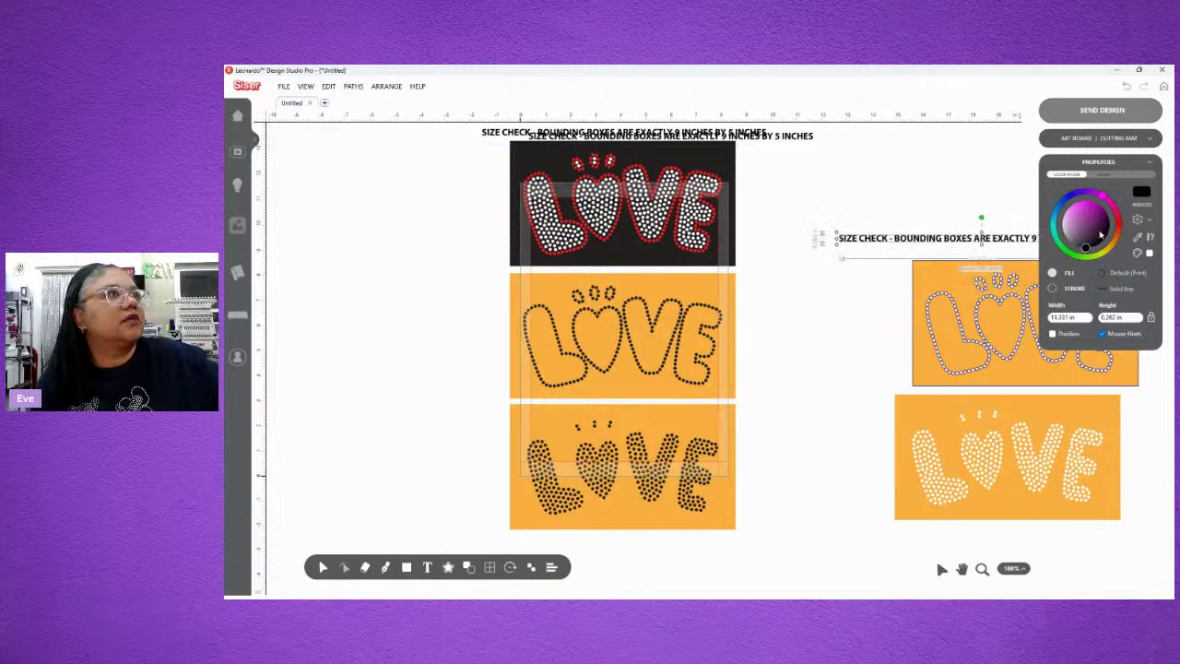
left_click_drag(800, 137, 1122, 183)
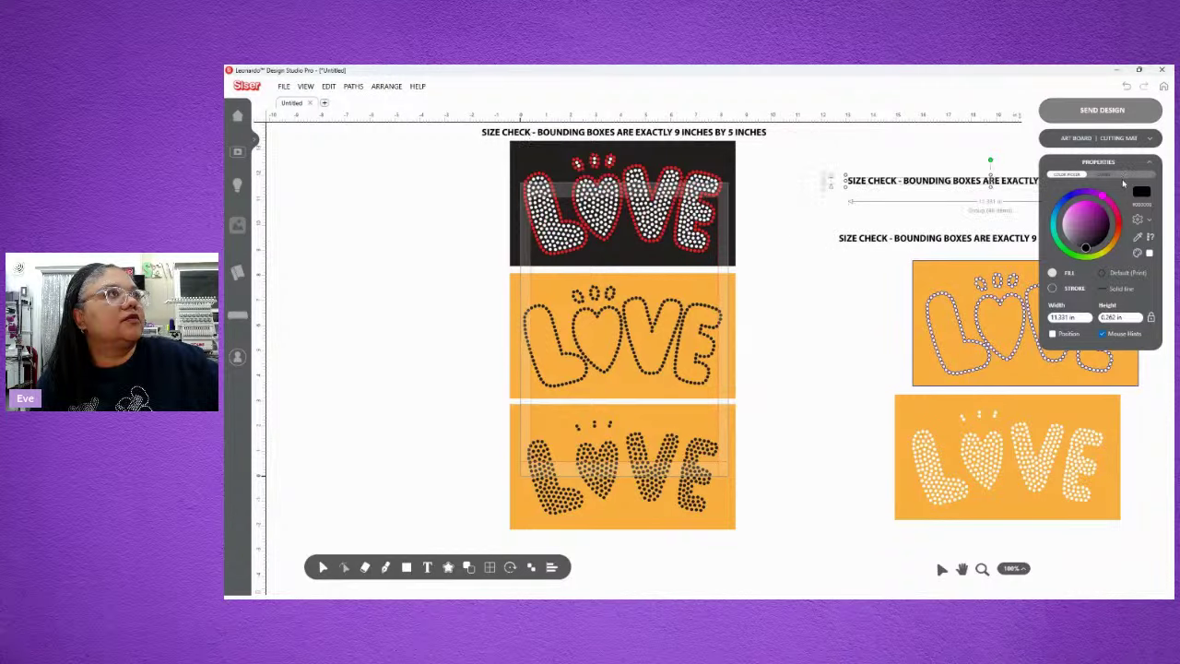
Step: Ungroup the imported three-panel artwork and clear the selection
left_click(710, 162)
right_click(710, 161)
key("Escape")
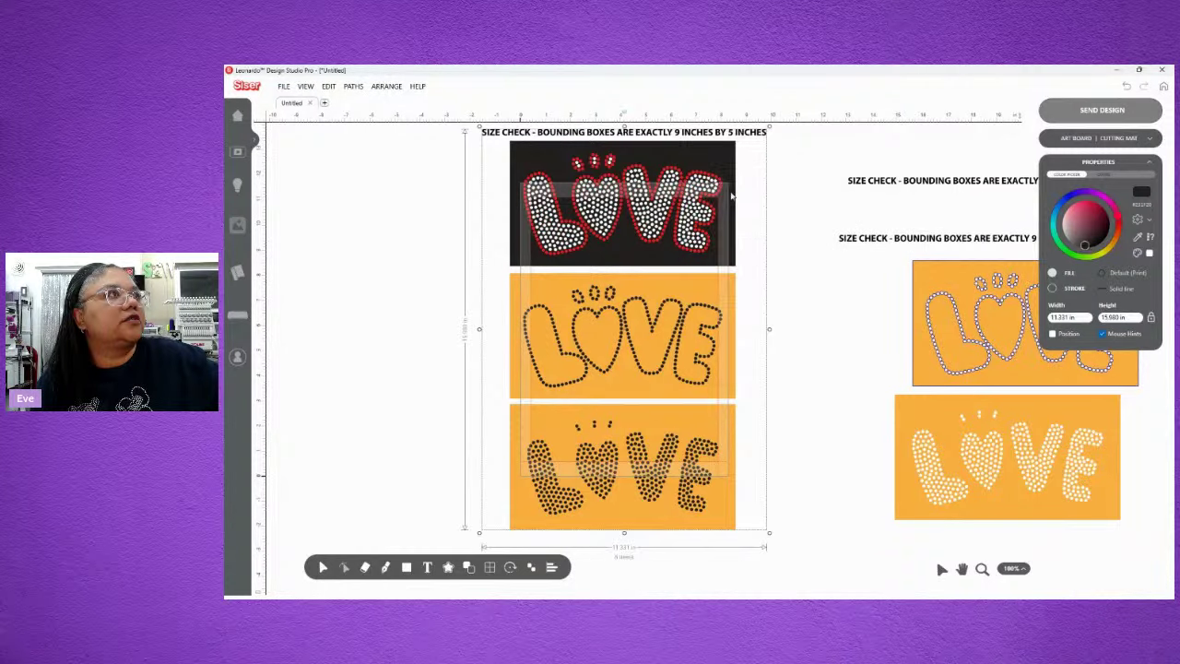
double_click(731, 195)
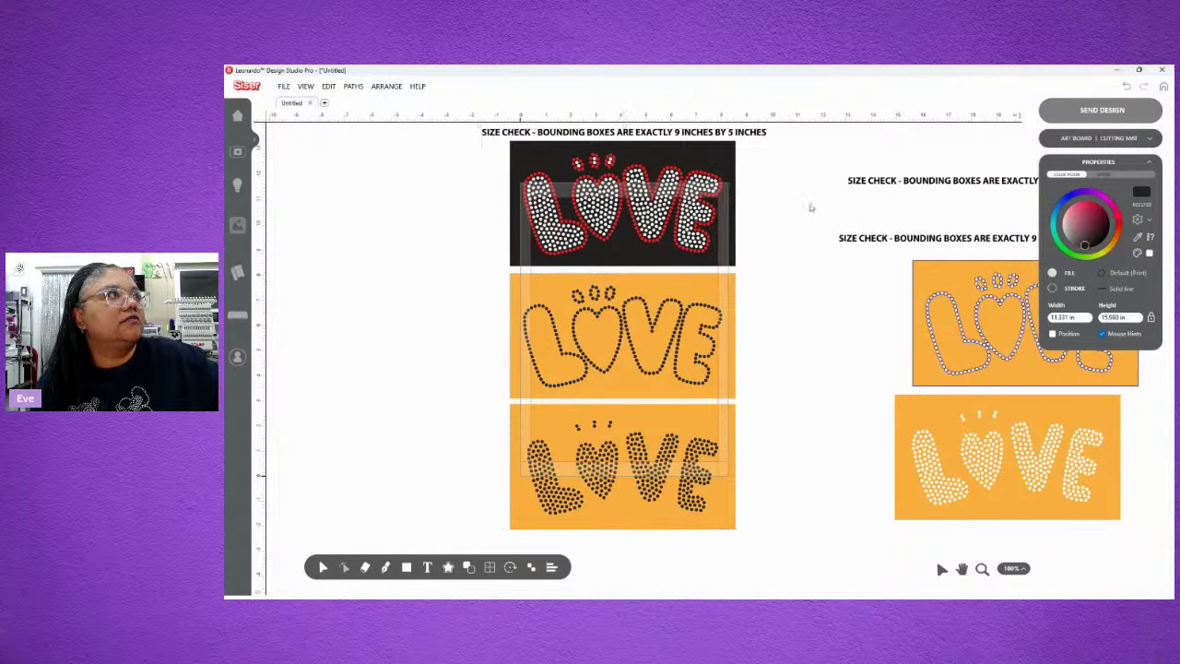
Step: Ungroup the red outline stones and the white fill stones on the black LOVE panel
right_click(666, 241)
left_click(677, 267)
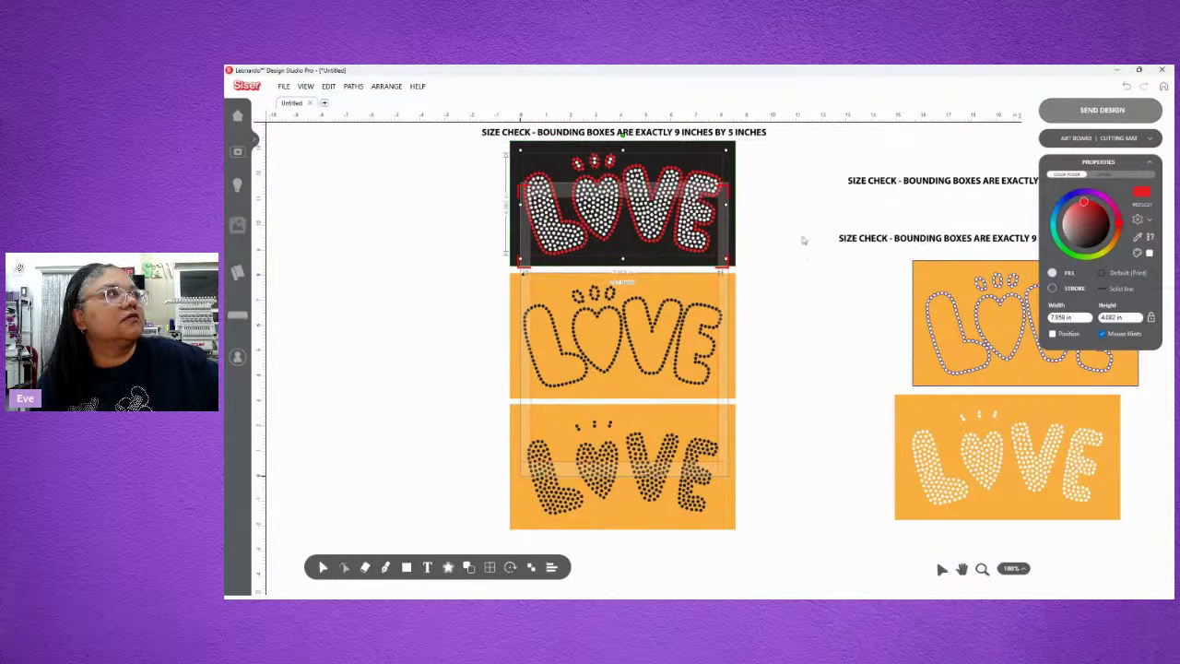
left_click(670, 182)
right_click(666, 176)
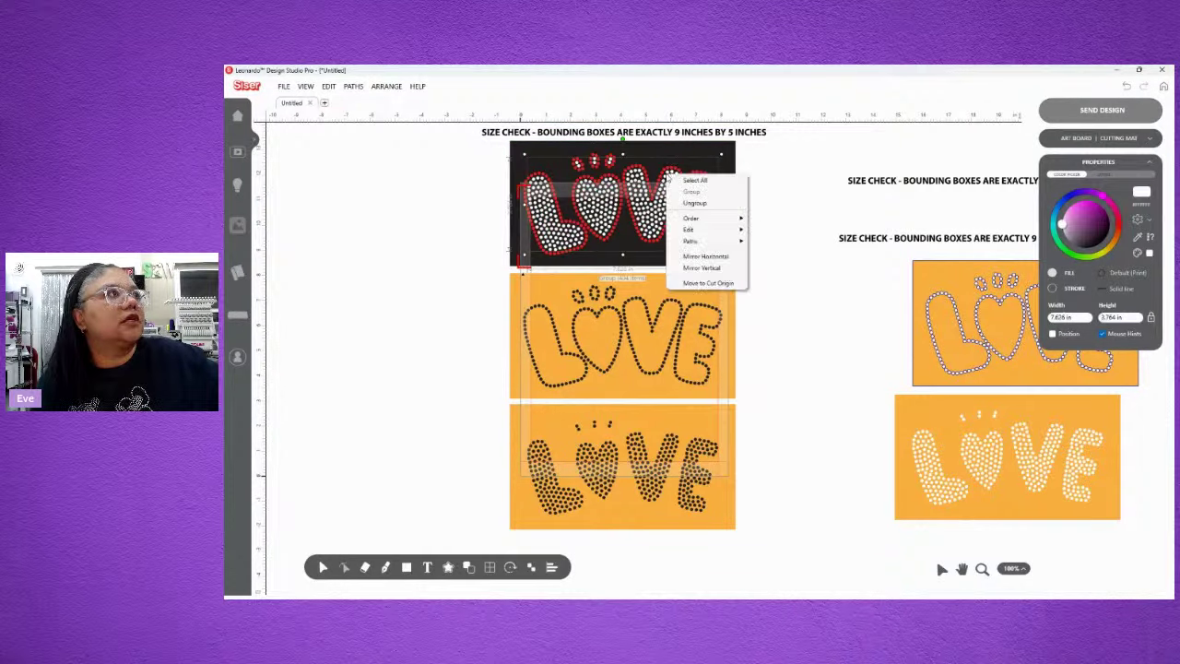
left_click(677, 201)
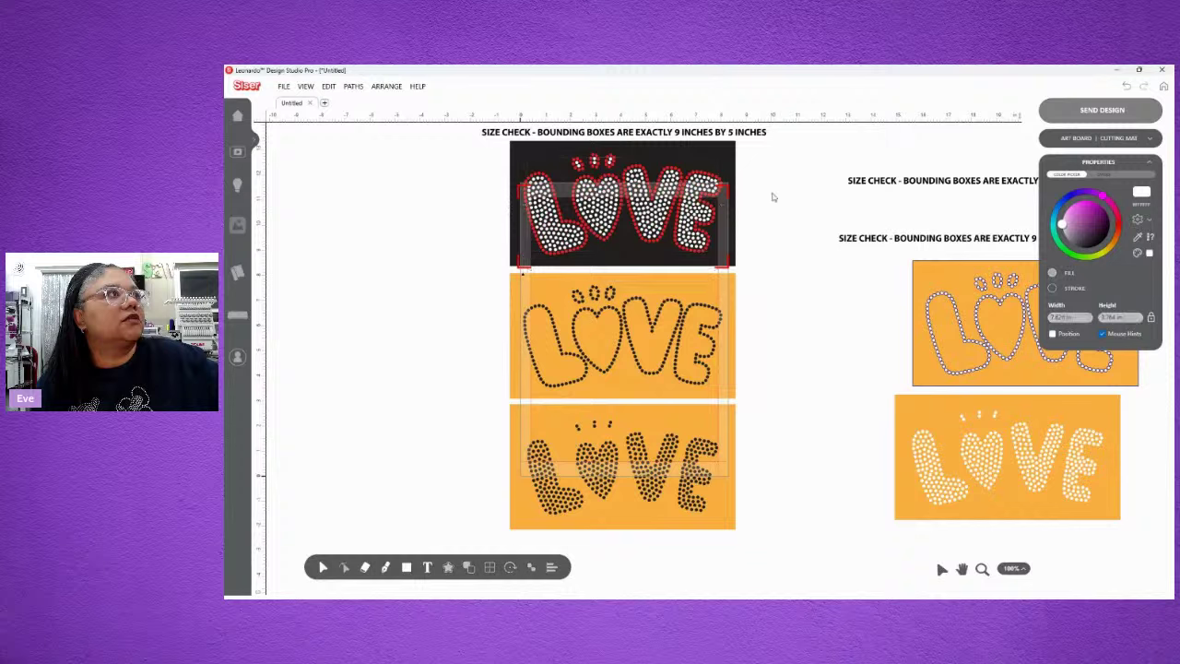
Step: Move the black background panel out from behind the stones to beside the orange panels, and check a single white stone's size
left_click_drag(728, 266, 1068, 465)
left_click_drag(876, 385, 762, 336)
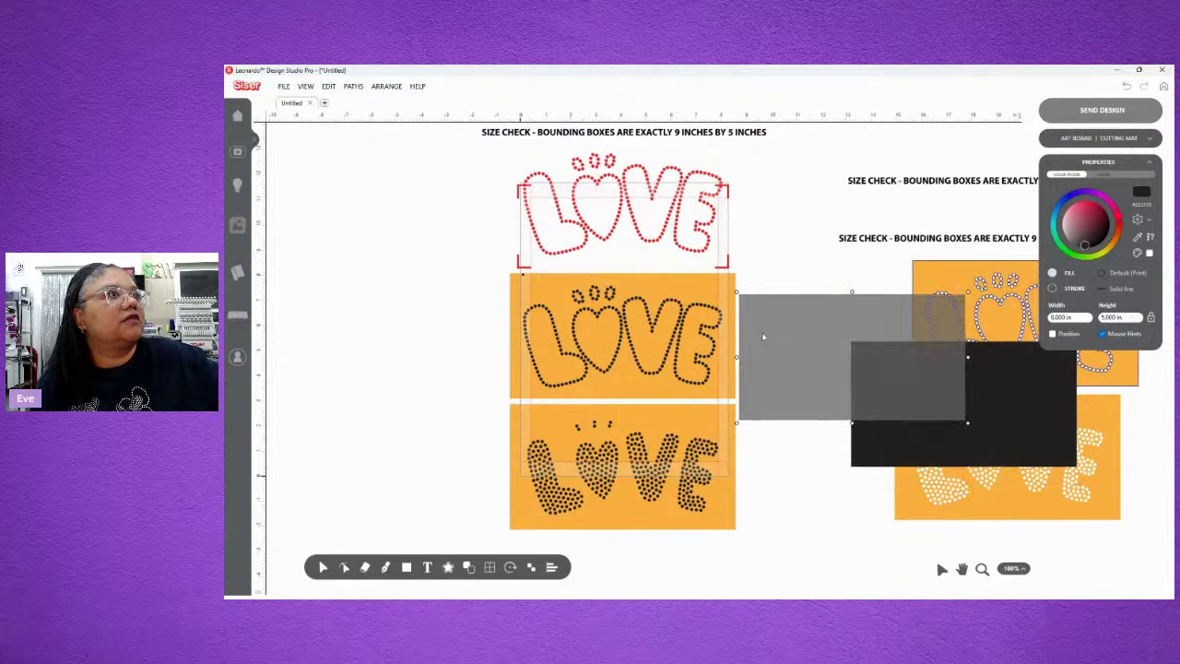
left_click(648, 199)
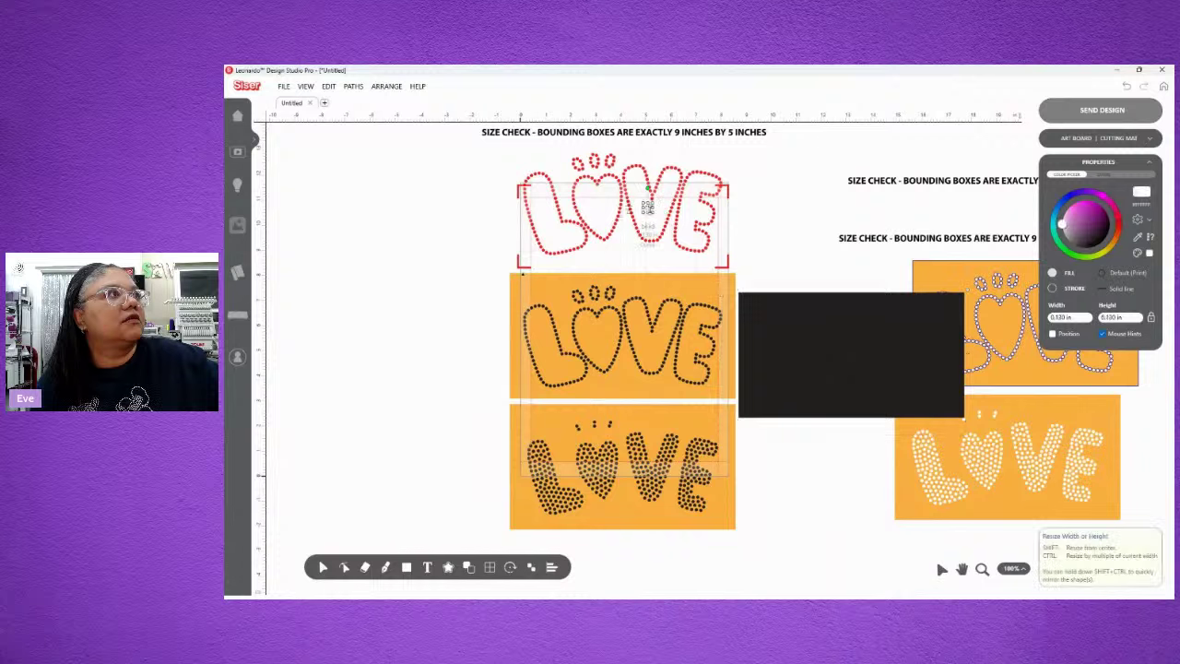
left_click(785, 208)
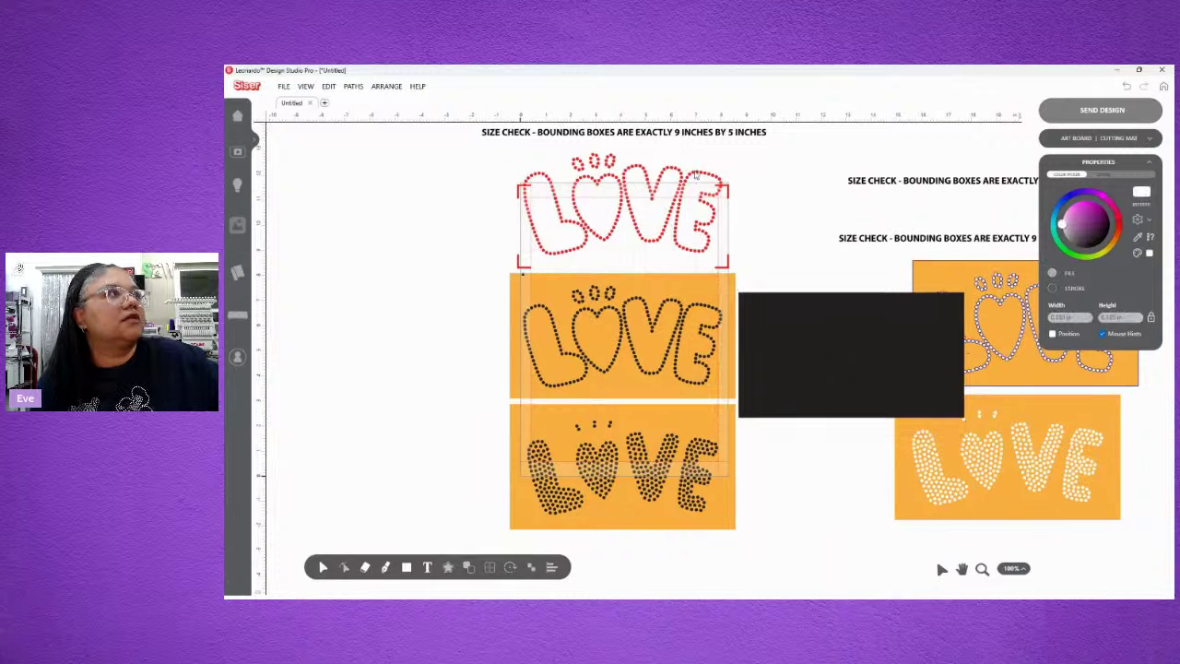
left_click(607, 372)
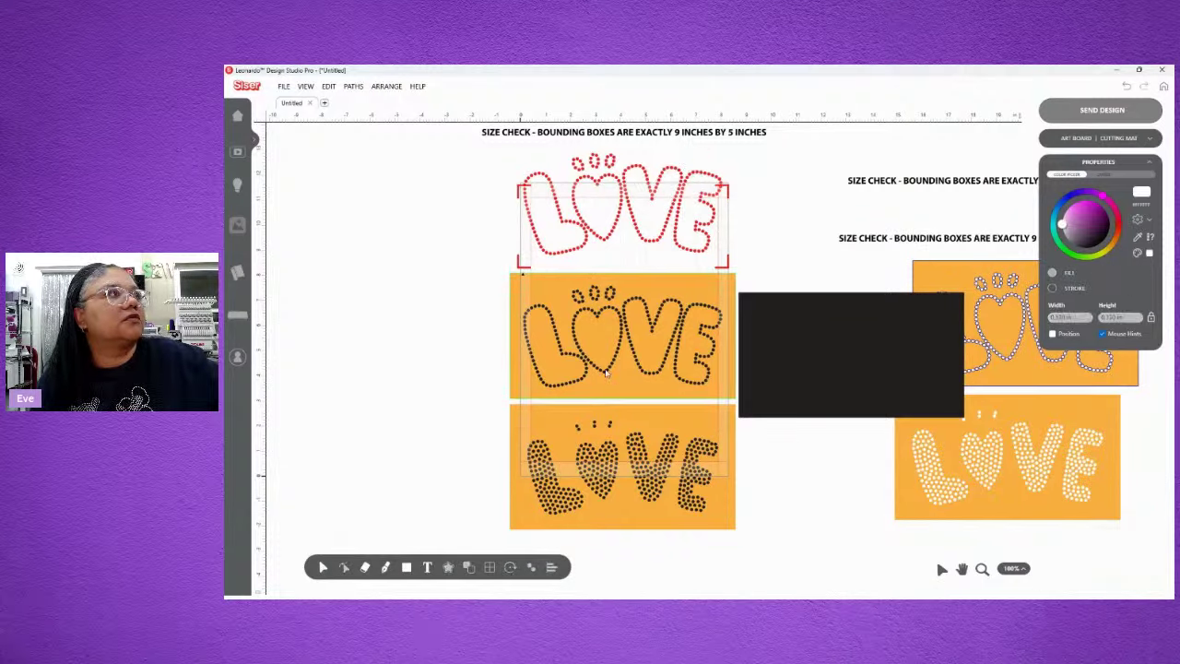
Step: Delete the orange LOVE panels and the black background panel, keeping the red and white stone artwork
key("Delete")
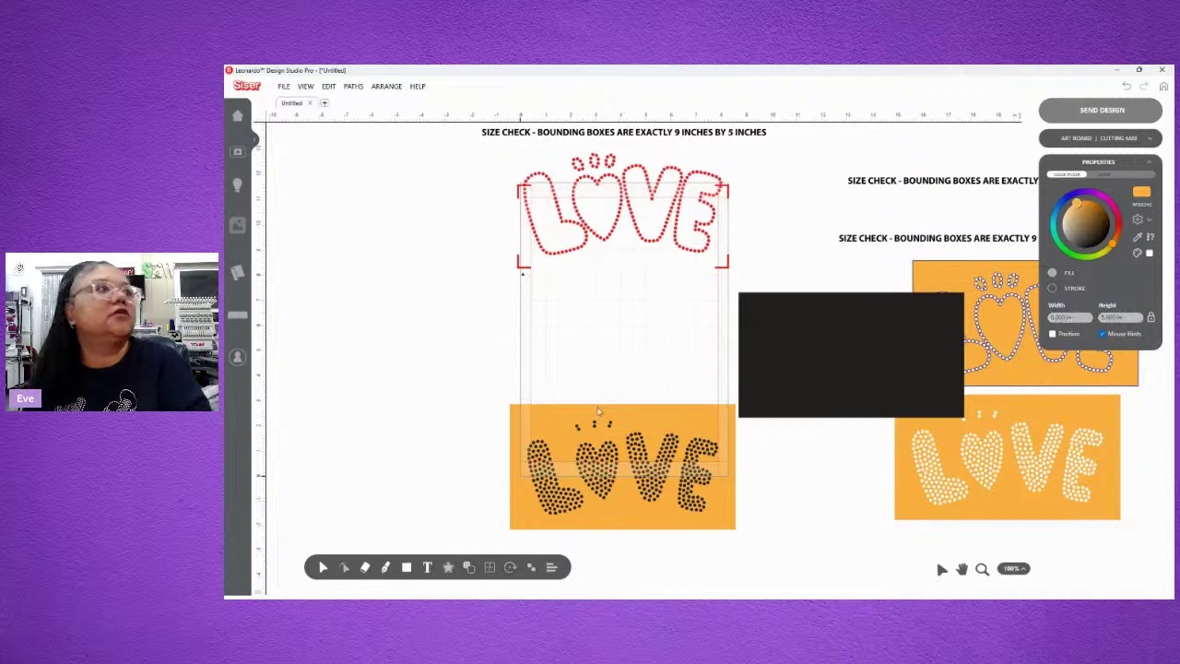
left_click(617, 430)
key("Delete")
left_click(982, 405)
key("Delete")
left_click(983, 322)
key("Delete")
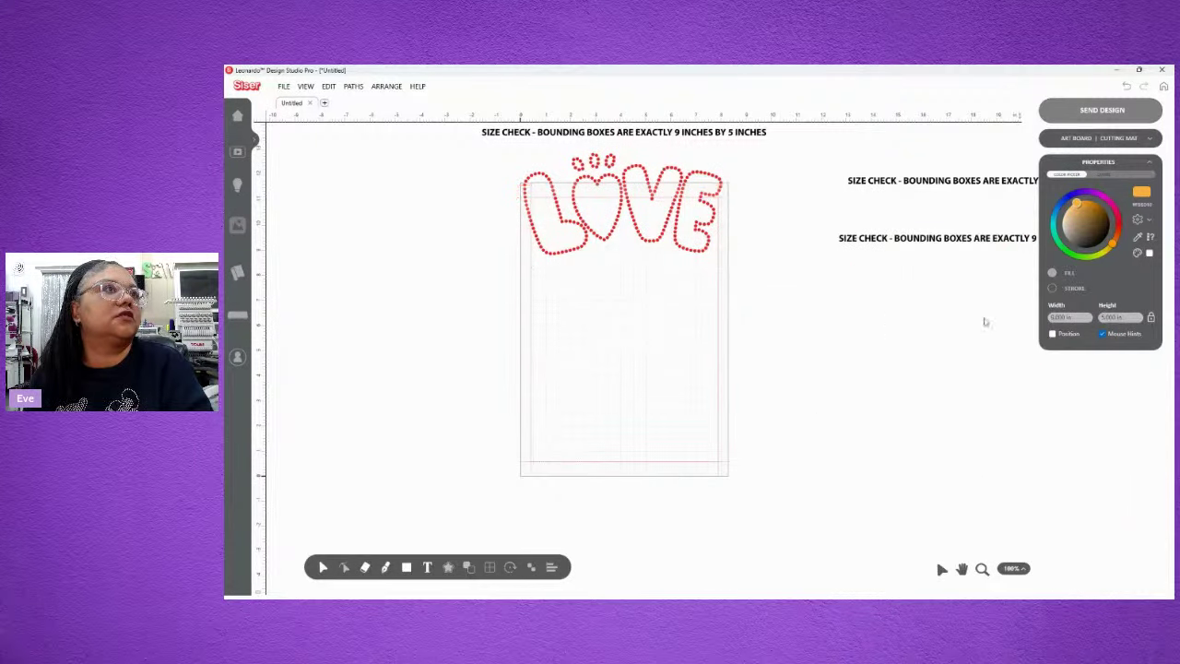
Step: Delete all three SIZE CHECK text lines around the artwork
left_click(975, 242)
key("Delete")
left_click(983, 183)
key("Delete")
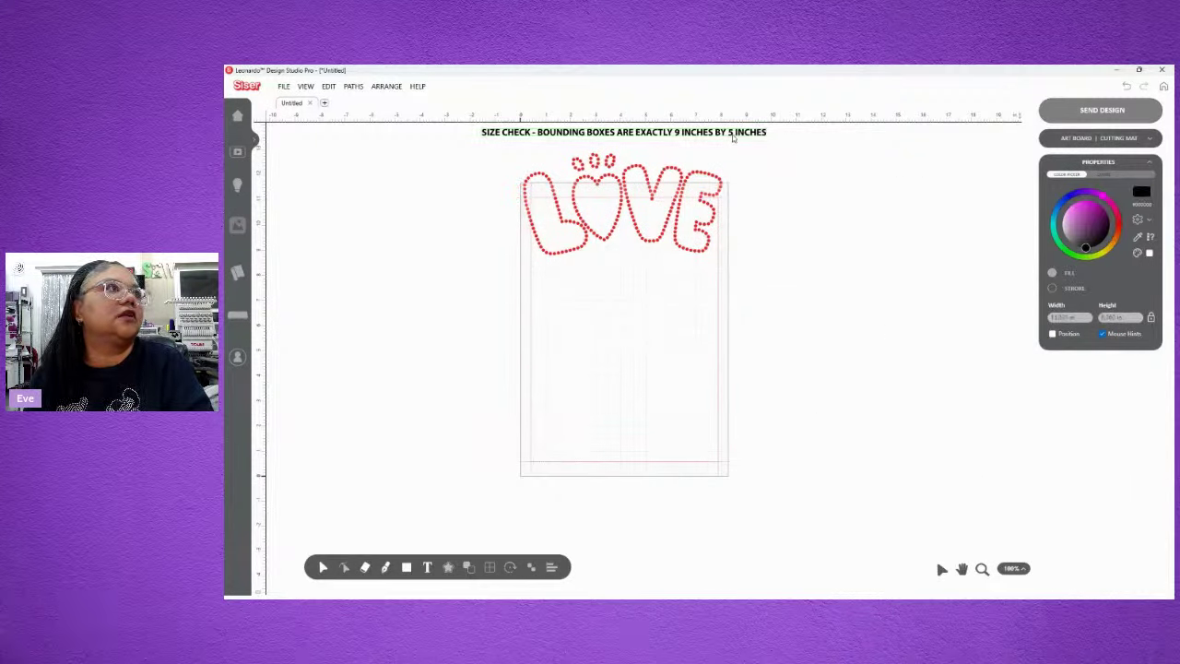
left_click(733, 135)
key("Delete")
Step: Move all the remaining LOVE stones down into the lower half of the page and clear the selection
left_click_drag(500, 147, 851, 323)
left_click_drag(665, 227, 670, 396)
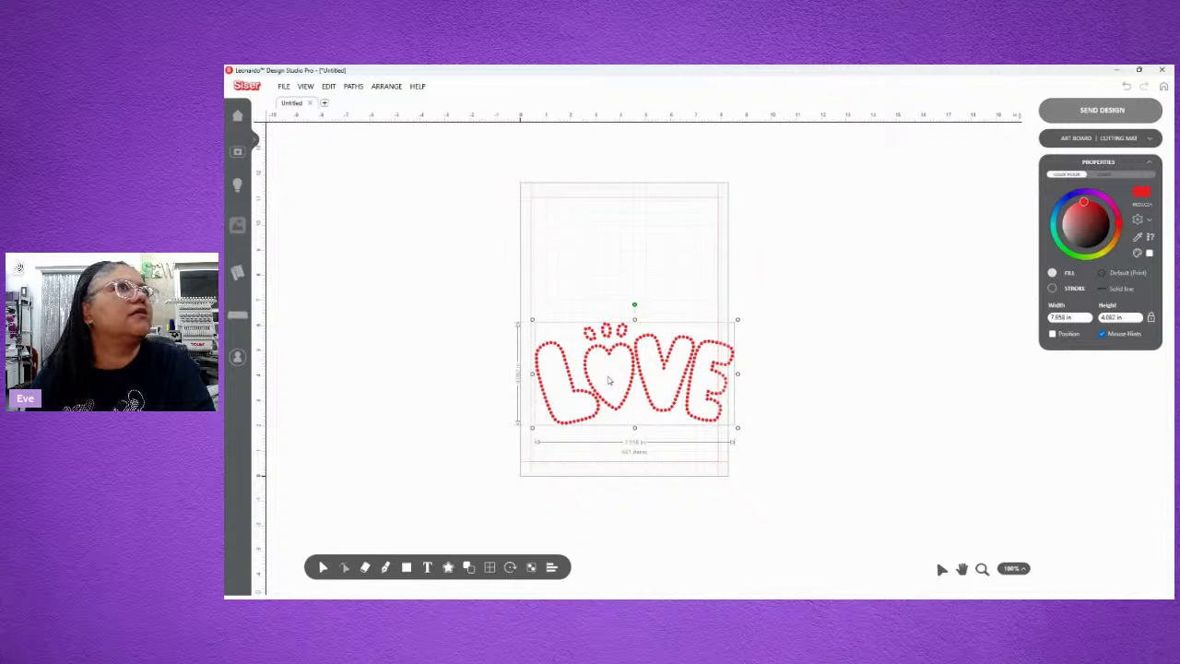
left_click(872, 374)
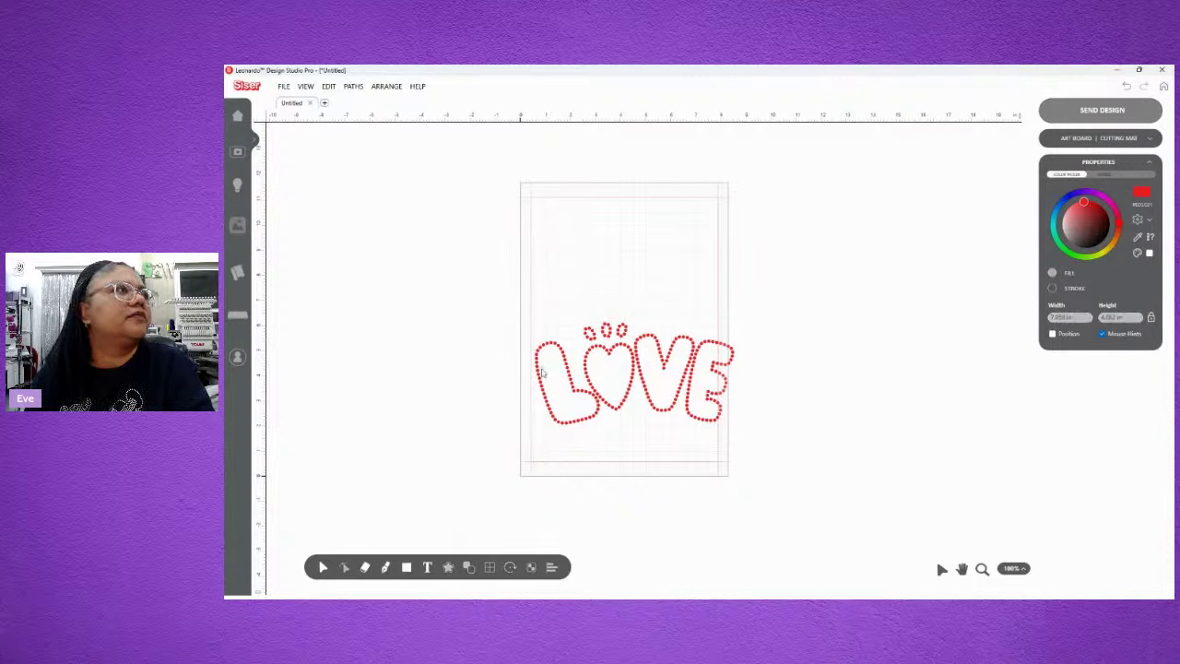
Step: Inspect the size and color of individual stones in the heart of the LOVE artwork
left_click(592, 369)
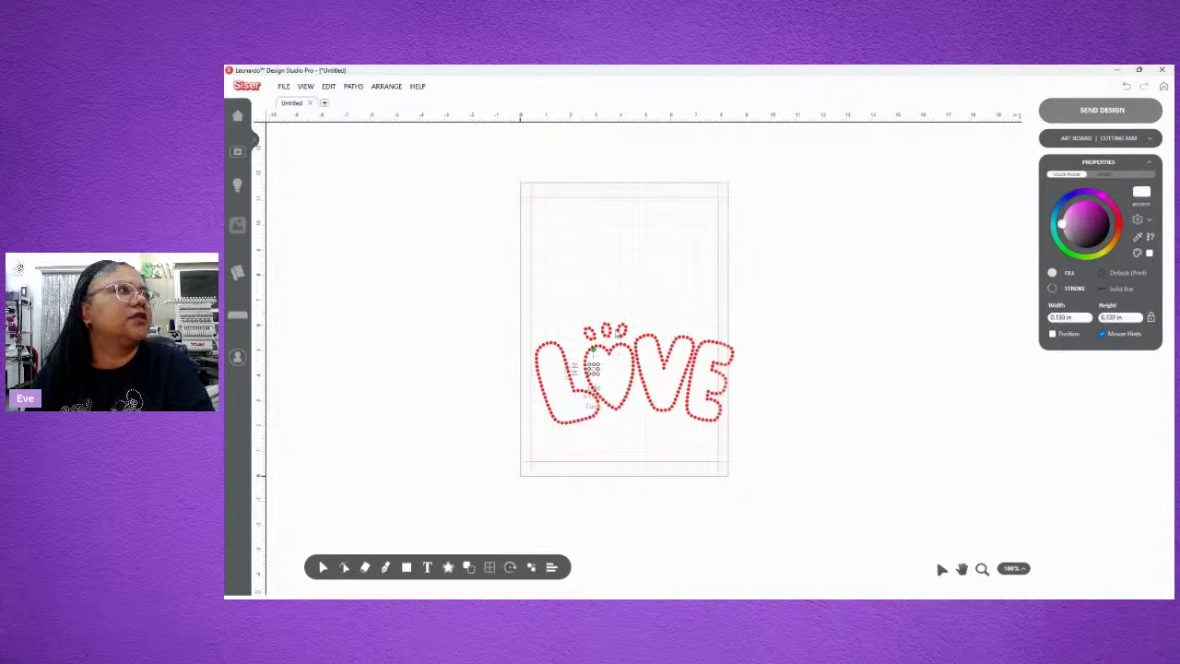
left_click(611, 366)
left_click(729, 311)
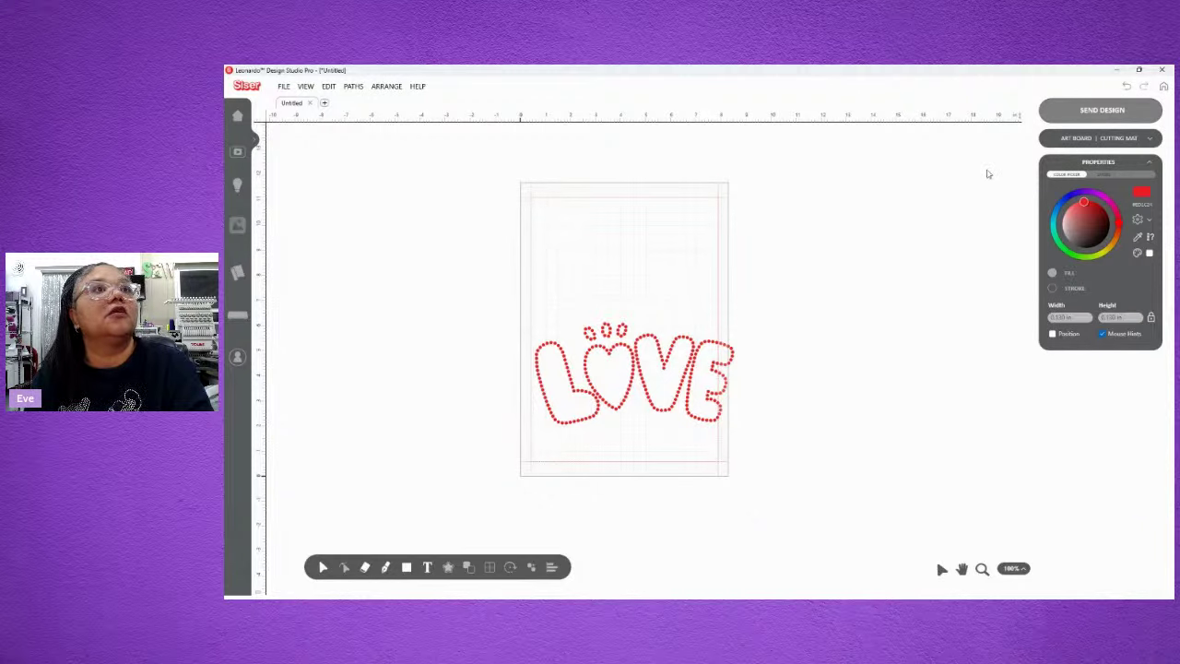
Step: Build cutting contours for all the LOVE stones as a Print and Cut Logo with holes included
left_click_drag(498, 305, 813, 509)
left_click(448, 567)
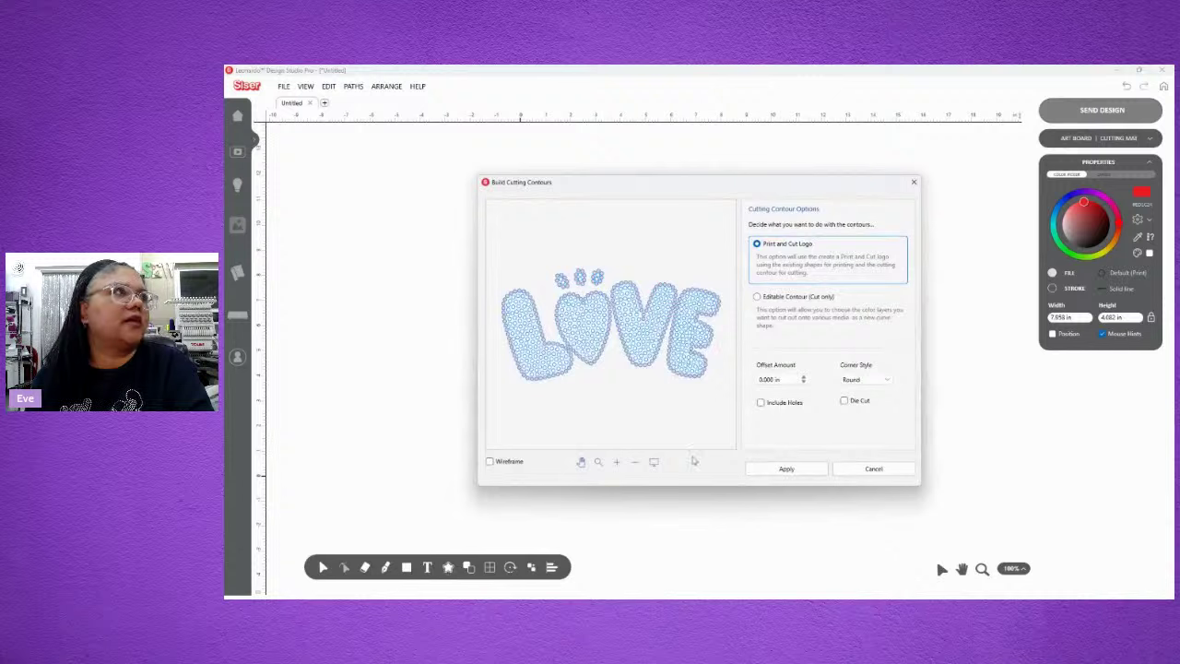
left_click(761, 403)
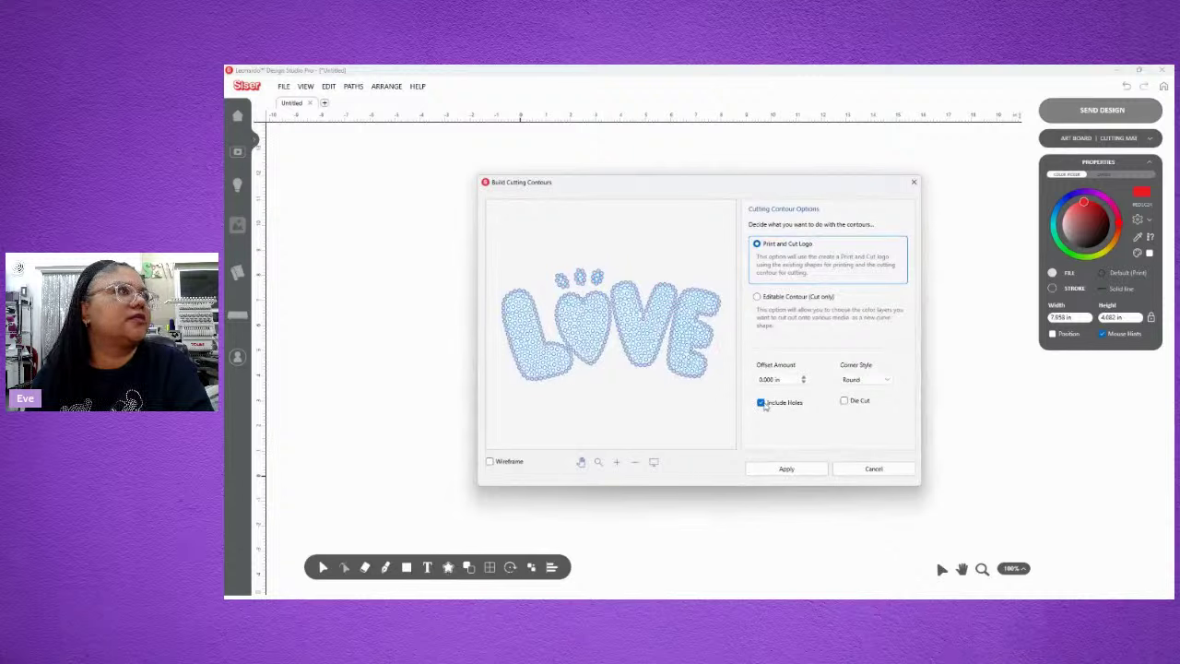
left_click(761, 297)
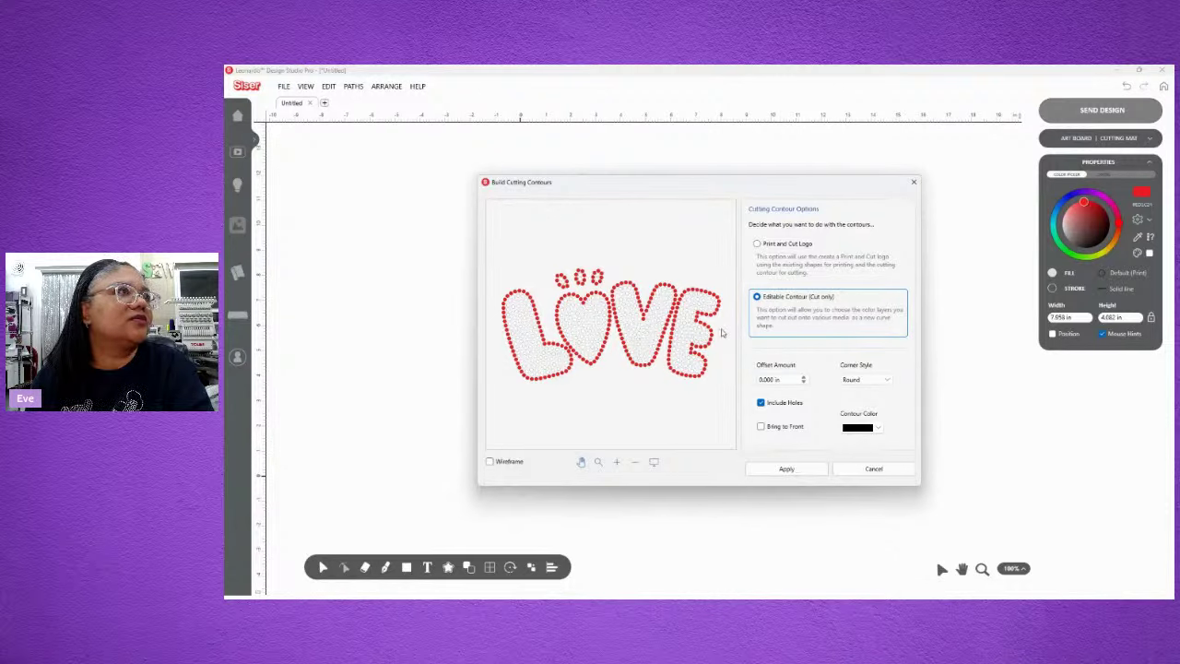
left_click(757, 244)
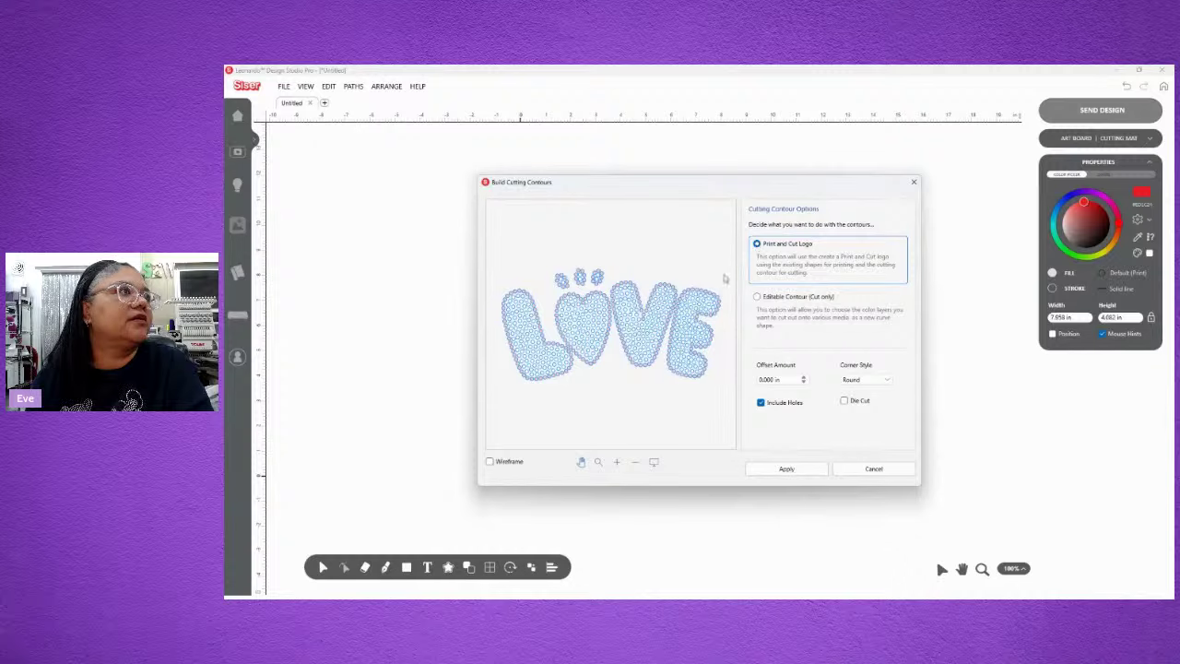
left_click(784, 471)
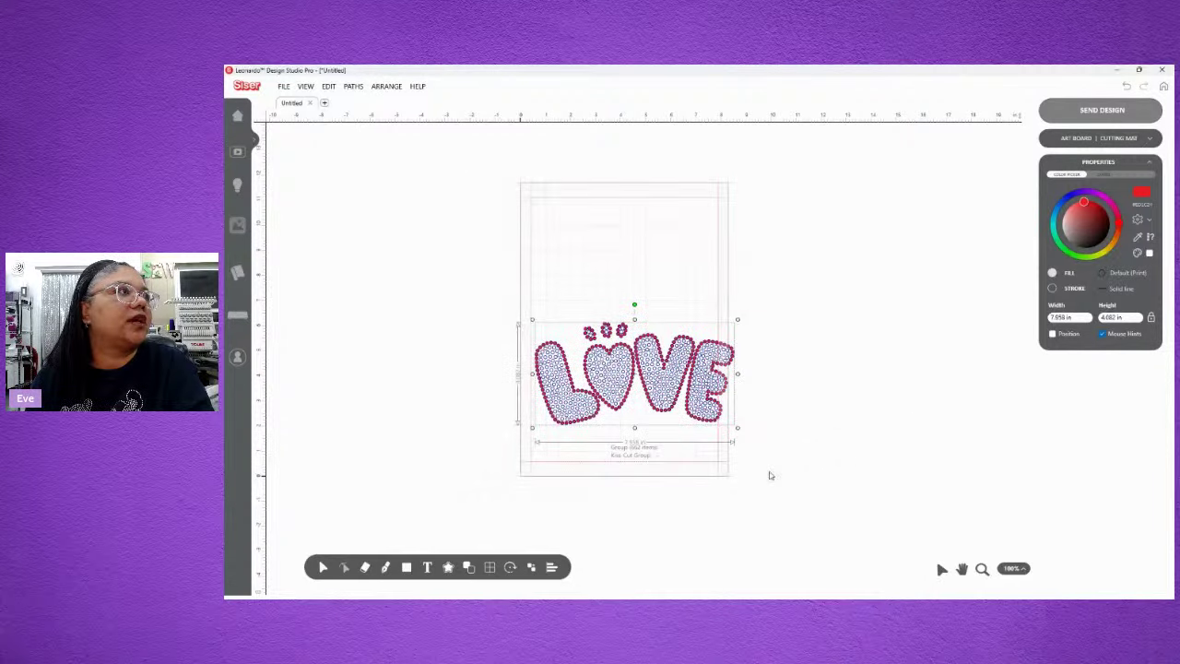
Step: Try to send the contoured LOVE design from the A4 page
left_click(1102, 109)
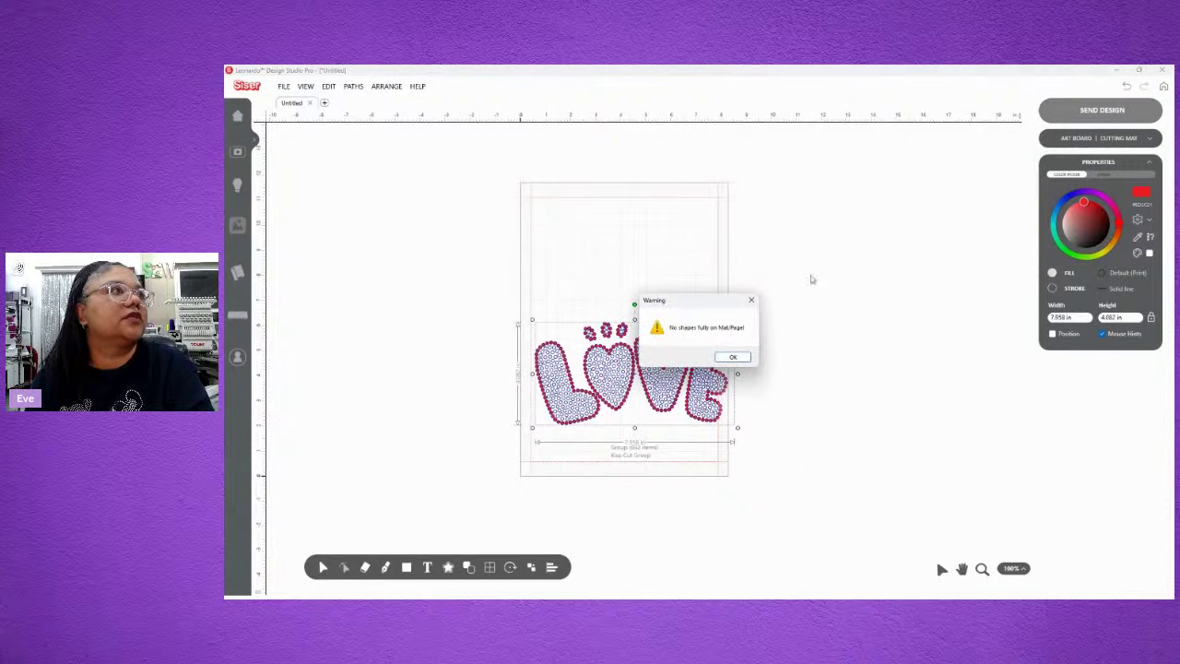
left_click(732, 356)
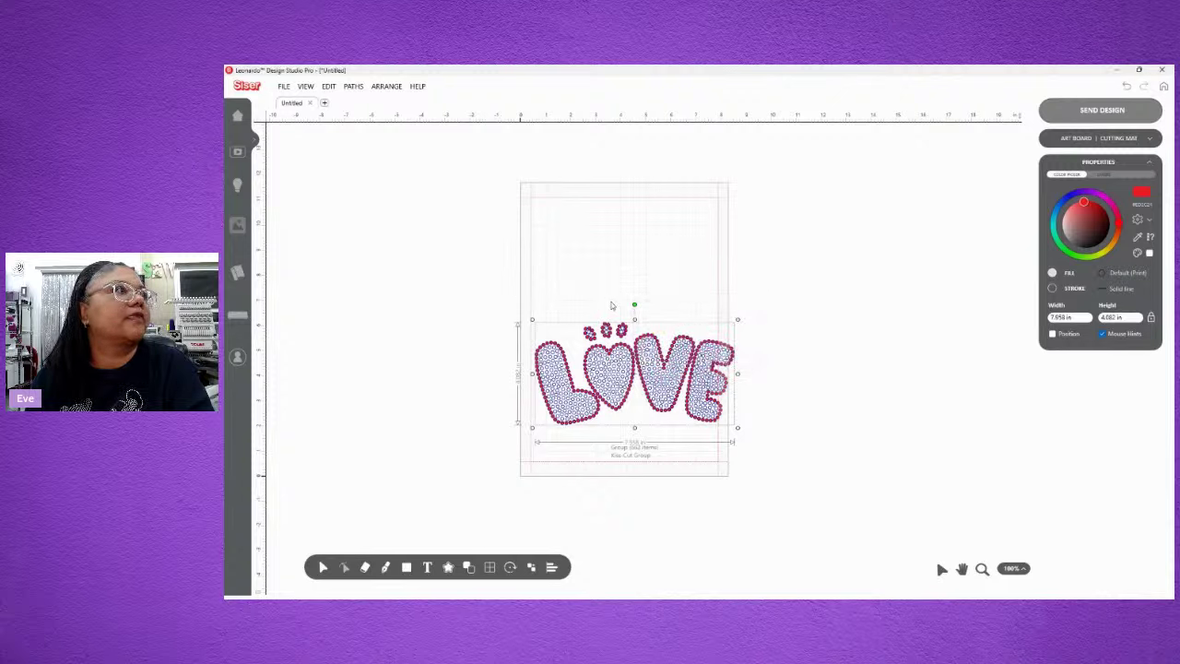
left_click(703, 217)
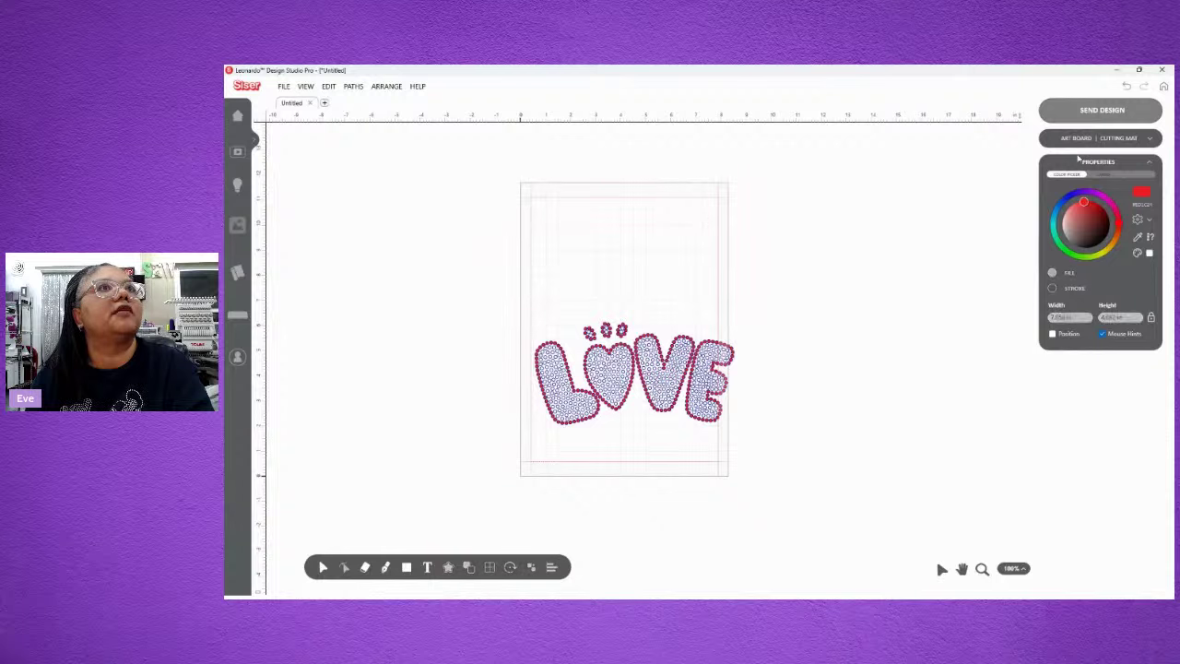
Step: Review the art board's paper sizes and turn off the print and cut job setting
left_click(1111, 139)
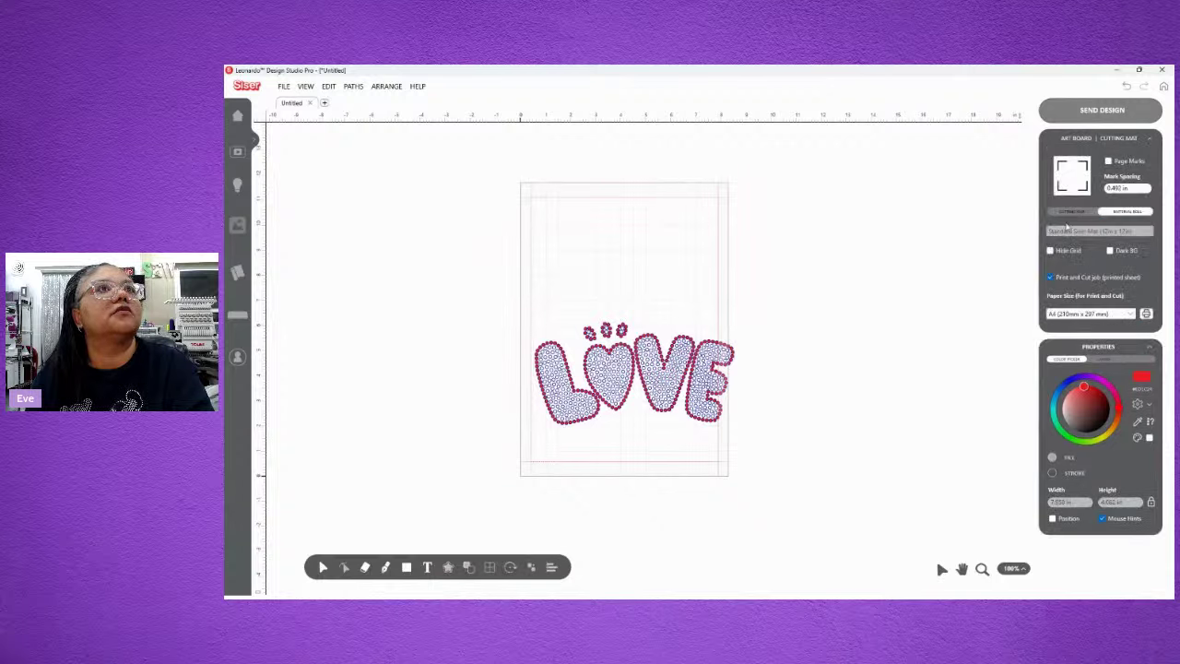
left_click(1076, 315)
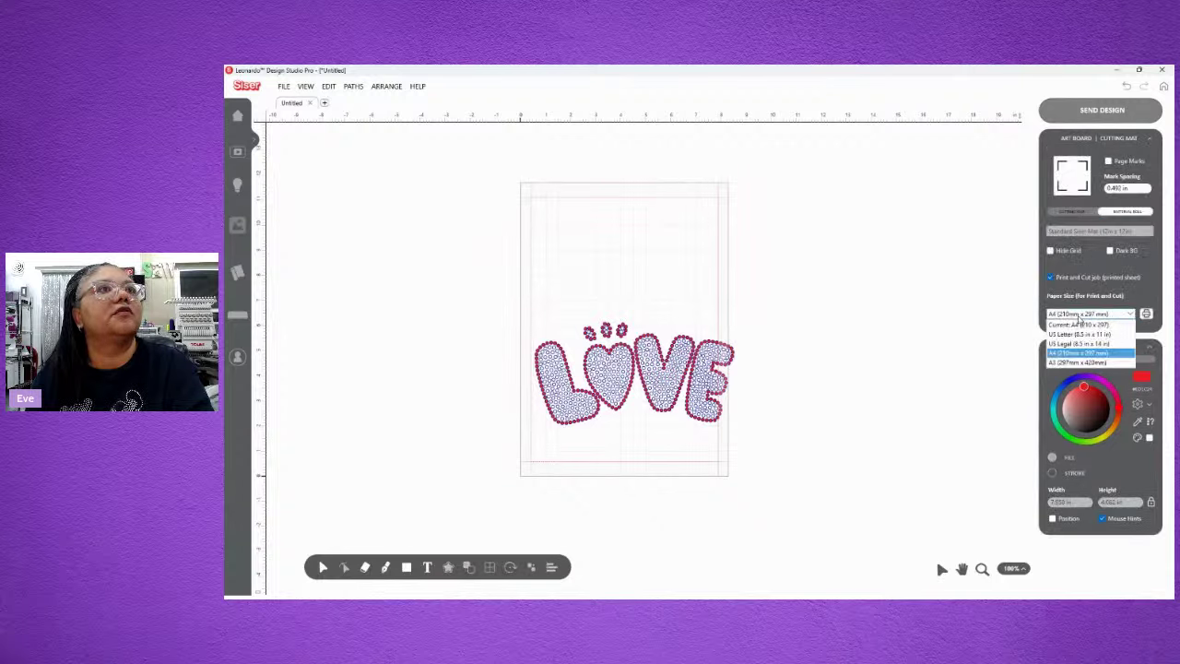
left_click(1078, 315)
left_click(1126, 141)
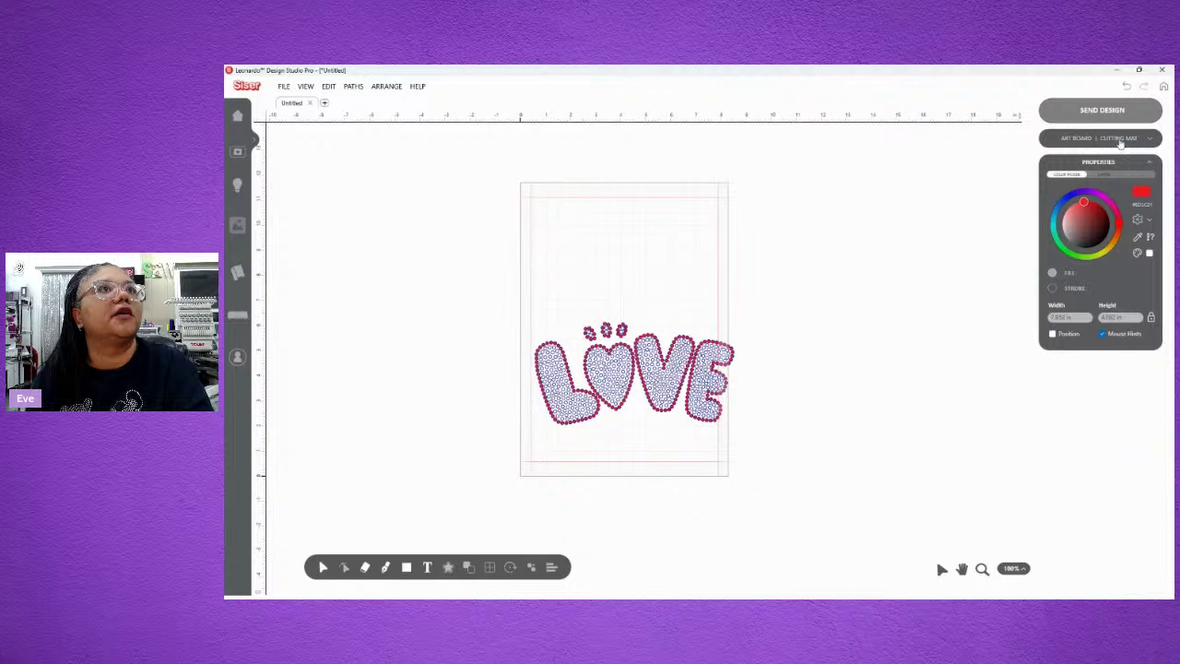
left_click(1120, 140)
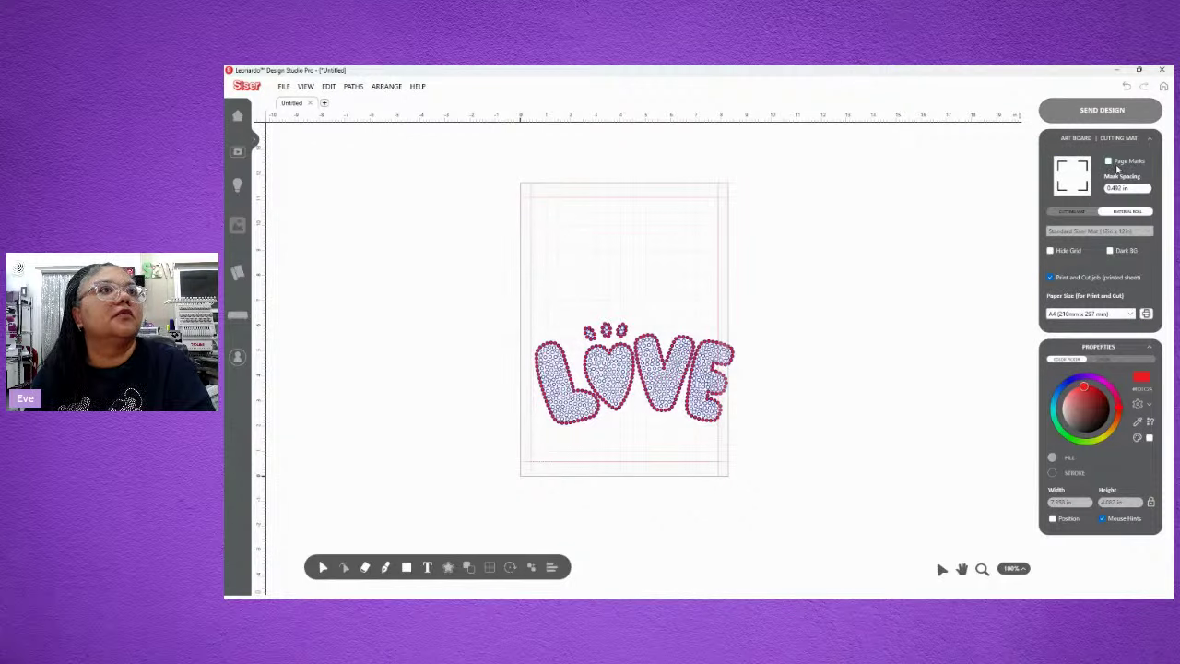
left_click(1049, 278)
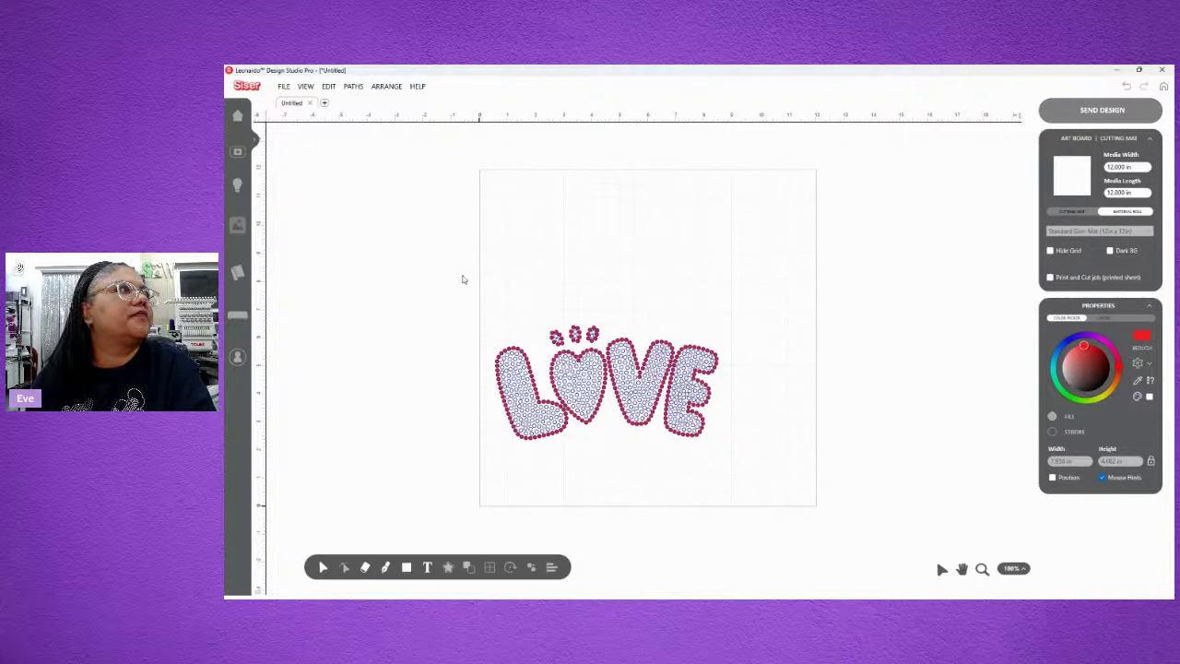
Step: Move the contoured LOVE artwork to the lower-left corner of the 12 × 12 in mat and open the send options
left_click_drag(463, 277, 802, 456)
left_click_drag(638, 397, 634, 456)
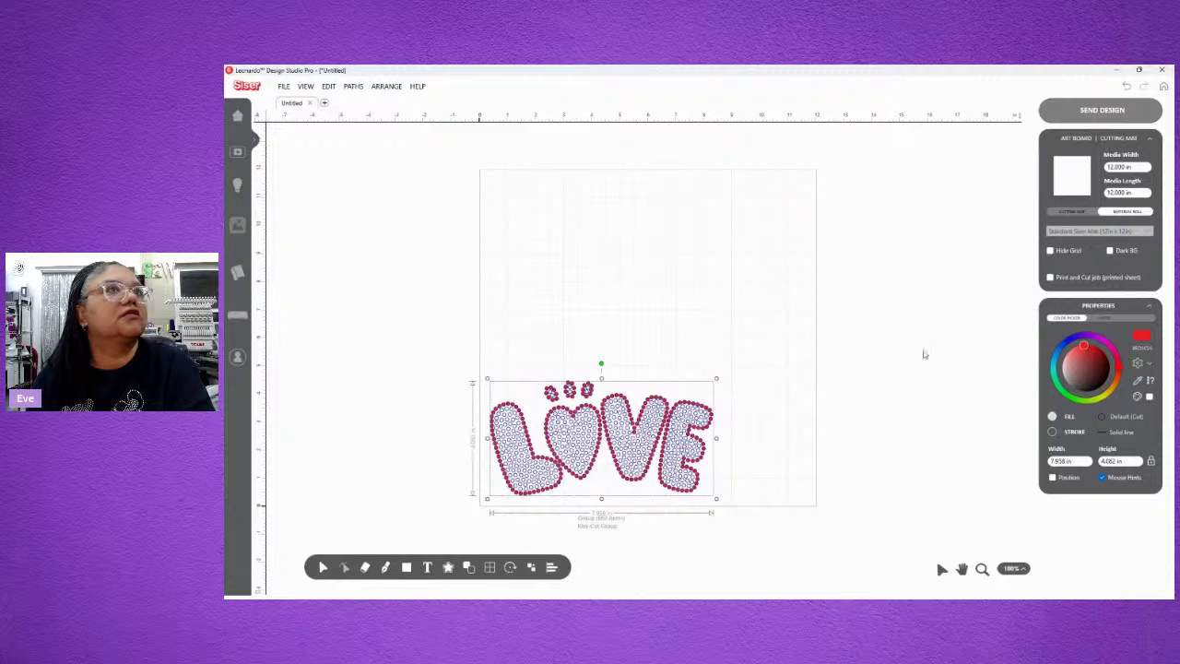
left_click(1102, 110)
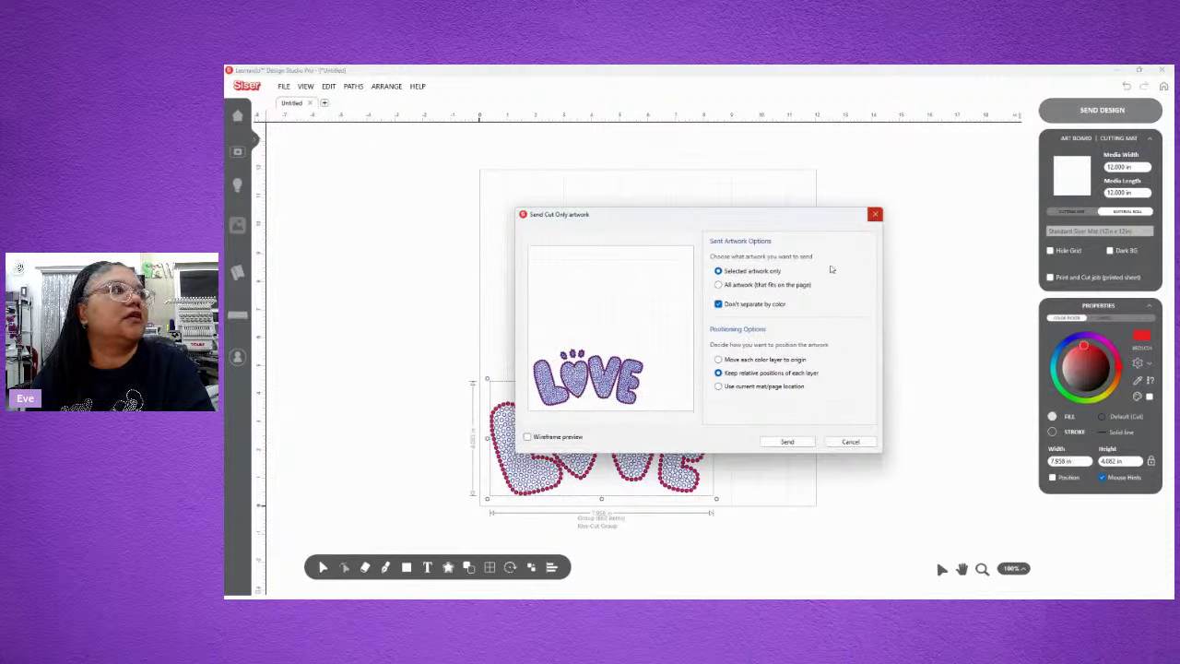